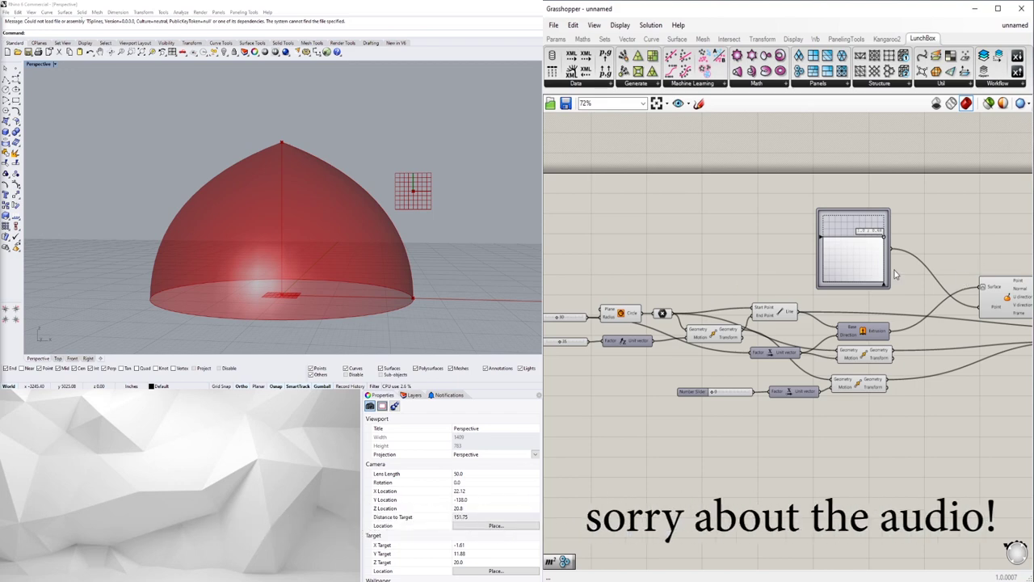
Examine the finished dome definition, including the multi-dimensional slider and the curve component that produces the dome's profile.
{"action": "scroll", "coordinate": [885, 248], "scroll_direction": "up", "scroll_amount": 2}
{"action": "left_click_drag", "start_coordinate": [884, 230], "coordinate": [925, 221]}
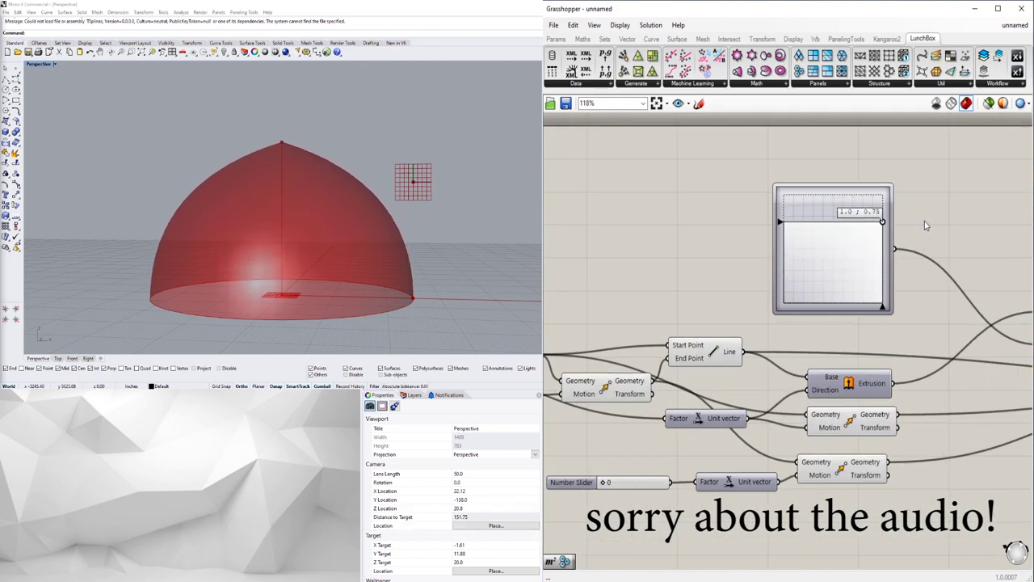
{"action": "scroll", "coordinate": [833, 383], "scroll_direction": "down", "scroll_amount": 3}
{"action": "right_click_drag", "start_coordinate": [911, 411], "coordinate": [830, 386]}
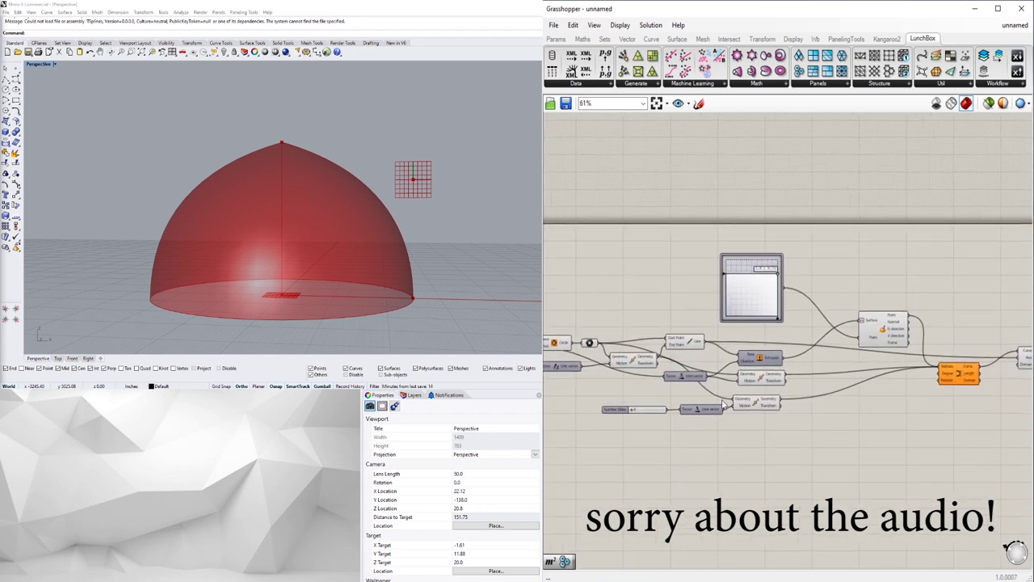
{"action": "right_click_drag", "start_coordinate": [680, 385], "coordinate": [633, 421]}
{"action": "right_click_drag", "start_coordinate": [893, 432], "coordinate": [833, 424]}
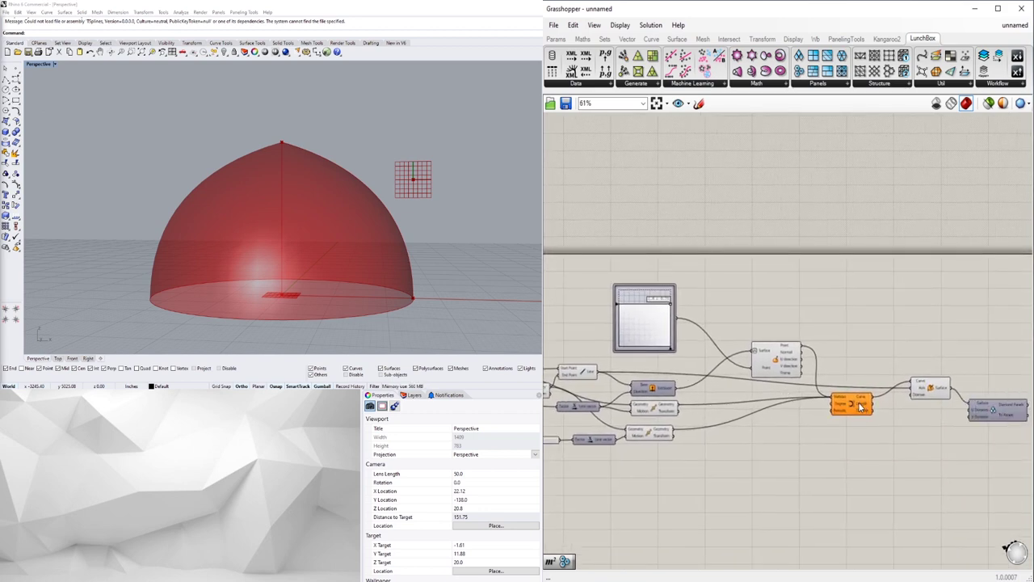
{"action": "left_click", "coordinate": [858, 402]}
{"action": "right_click_drag", "start_coordinate": [652, 453], "coordinate": [894, 402]}
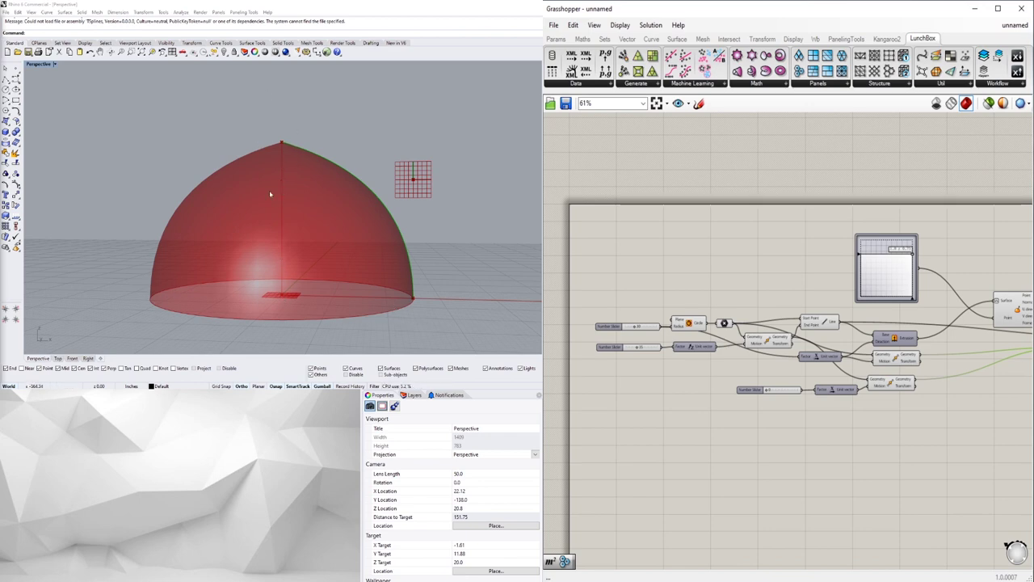
Increase the lowest number slider, feeding the X unit vector, to widen the flat opening at the dome's apex.
{"action": "scroll", "coordinate": [678, 347], "scroll_direction": "up", "scroll_amount": 3}
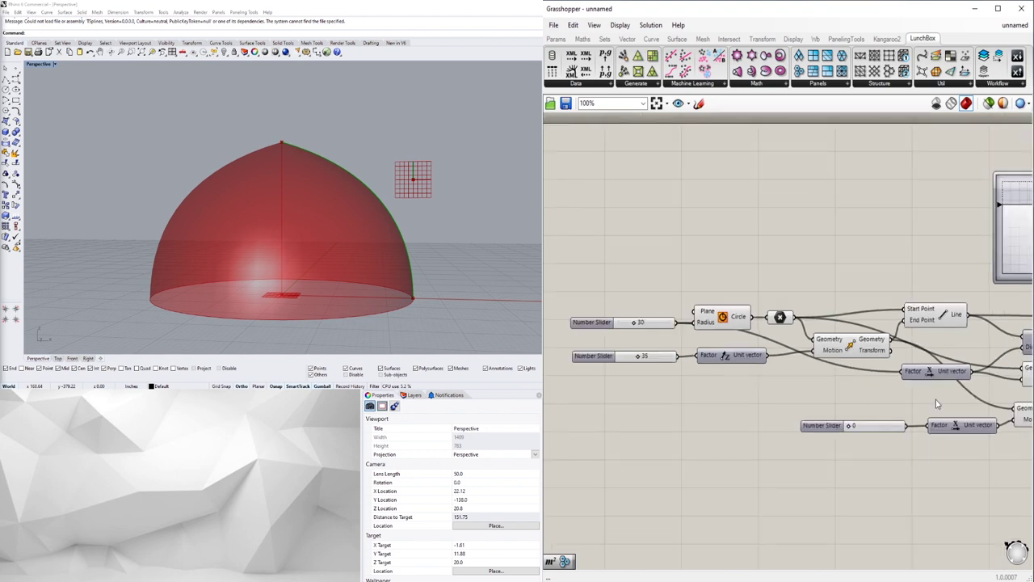
{"action": "scroll", "coordinate": [936, 399], "scroll_direction": "up", "scroll_amount": 2}
{"action": "left_click_drag", "start_coordinate": [846, 419], "coordinate": [879, 418]}
{"action": "mouse_move", "coordinate": [224, 177]}
{"action": "right_mouse_down"}
{"action": "mouse_move", "coordinate": [224, 191]}
{"action": "mouse_move", "coordinate": [218, 183]}
{"action": "right_mouse_up"}
{"action": "scroll", "coordinate": [885, 313], "scroll_direction": "down", "scroll_amount": 5}
{"action": "right_click_drag", "start_coordinate": [854, 364], "coordinate": [666, 364]}
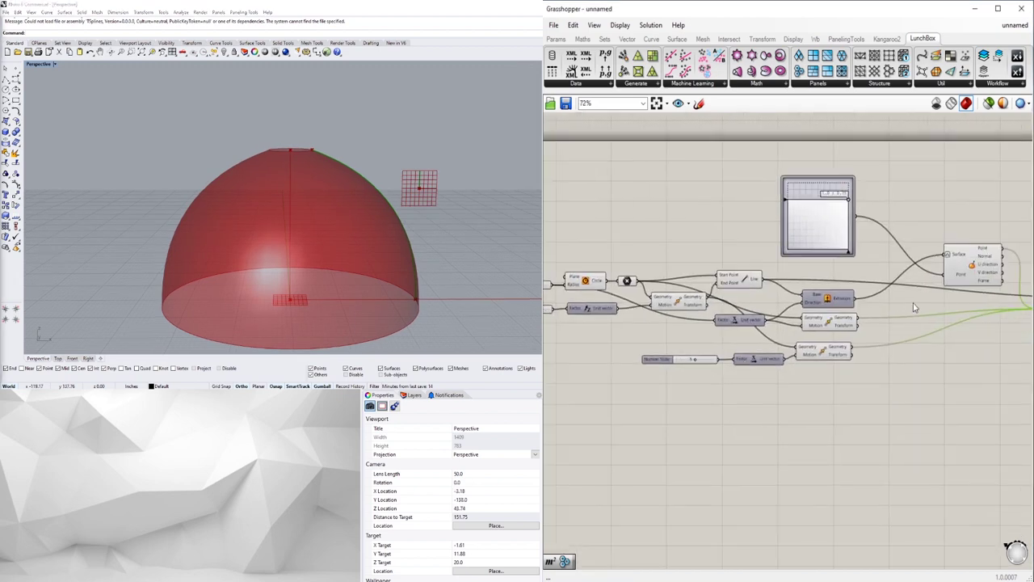
Examine the whole dome definition from its number sliders through the profile curve to the surface component.
{"action": "scroll", "coordinate": [913, 303], "scroll_direction": "down", "scroll_amount": 1}
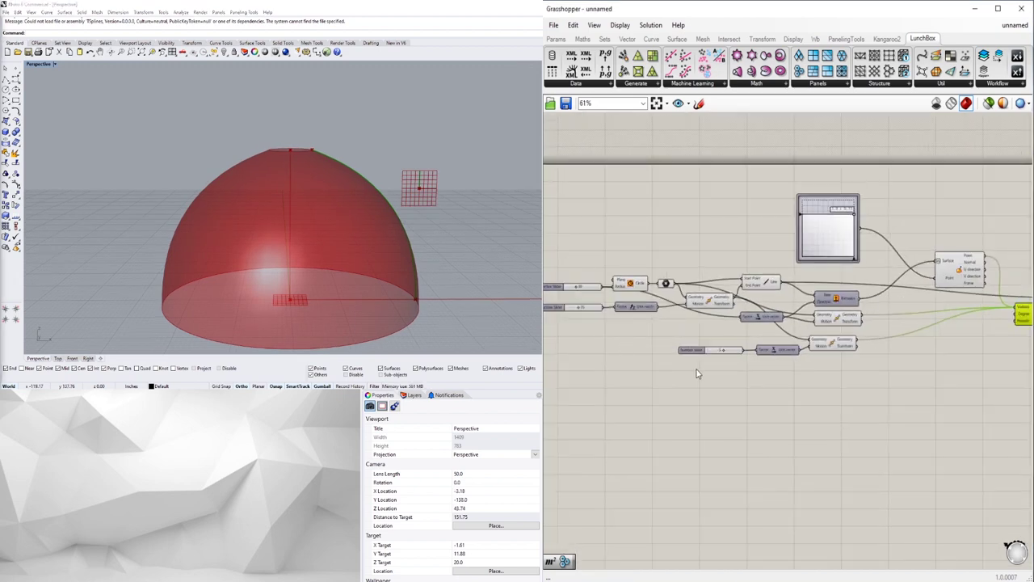
{"action": "scroll", "coordinate": [708, 368], "scroll_direction": "down", "scroll_amount": 4}
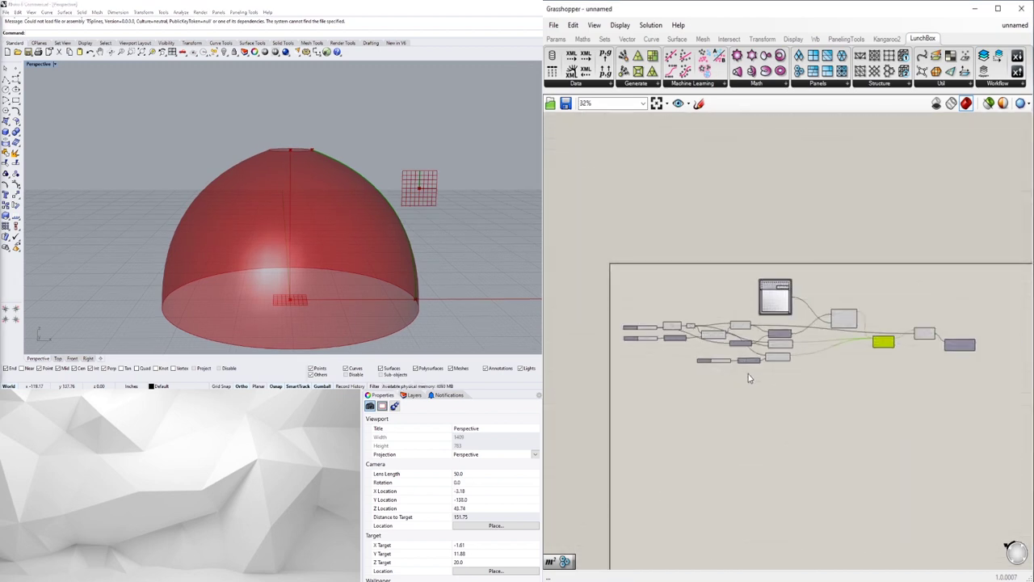
{"action": "scroll", "coordinate": [902, 386], "scroll_direction": "up", "scroll_amount": 2}
{"action": "scroll", "coordinate": [853, 287], "scroll_direction": "up", "scroll_amount": 2}
{"action": "left_click_drag", "start_coordinate": [815, 292], "coordinate": [782, 293]}
{"action": "left_click", "coordinate": [743, 254]}
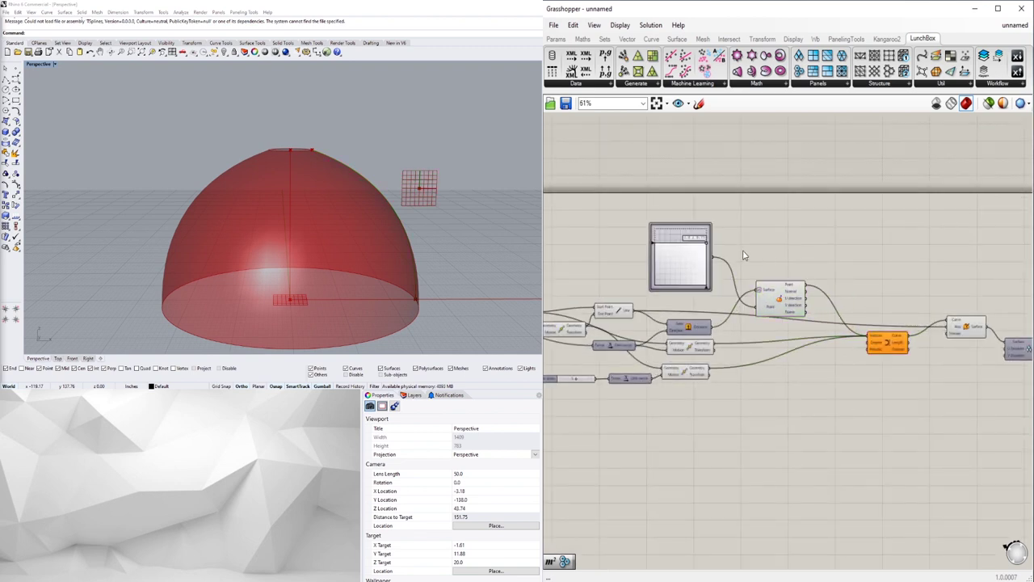
{"action": "right_click_drag", "start_coordinate": [827, 268], "coordinate": [659, 276]}
Shift the revolved surface and diamond panel components slightly, and move the surface evaluation component closer to the profile curve component.
{"action": "left_click_drag", "start_coordinate": [928, 406], "coordinate": [768, 303]}
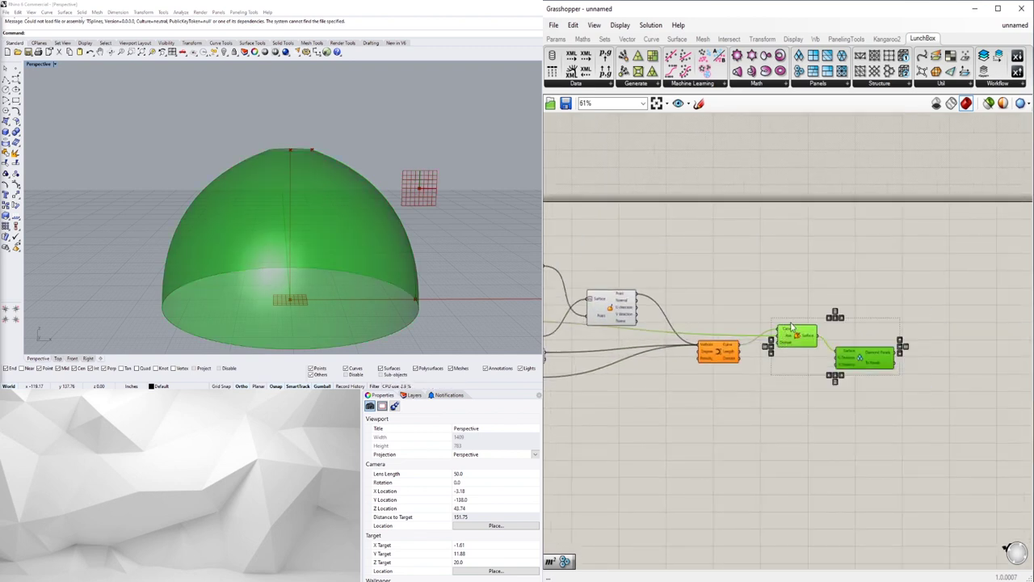
{"action": "left_click_drag", "start_coordinate": [796, 338], "coordinate": [790, 337]}
{"action": "left_click", "coordinate": [651, 318]}
{"action": "left_click_drag", "start_coordinate": [623, 307], "coordinate": [629, 300]}
{"action": "left_click", "coordinate": [682, 314]}
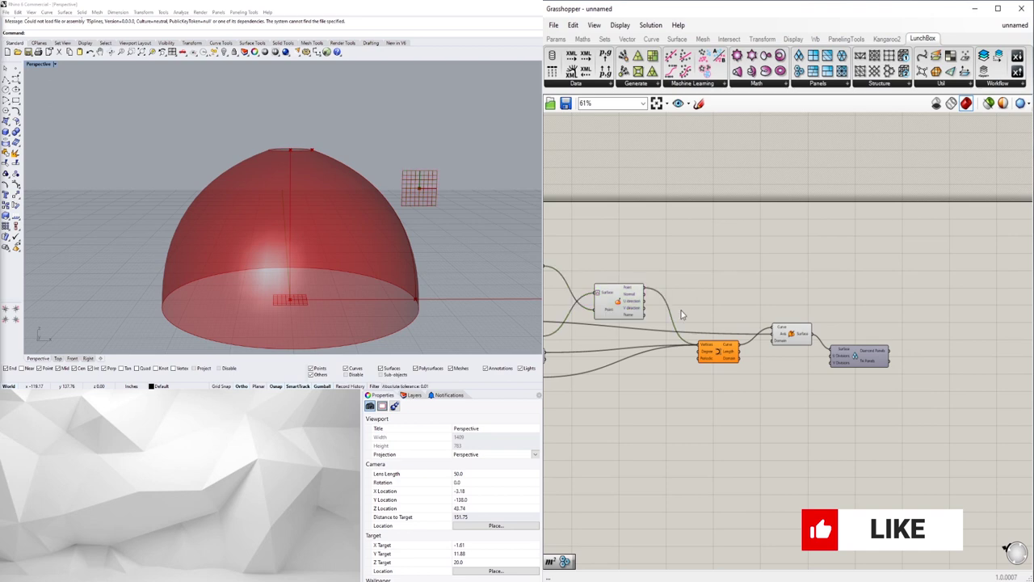
{"action": "right_click_drag", "start_coordinate": [763, 312], "coordinate": [939, 320]}
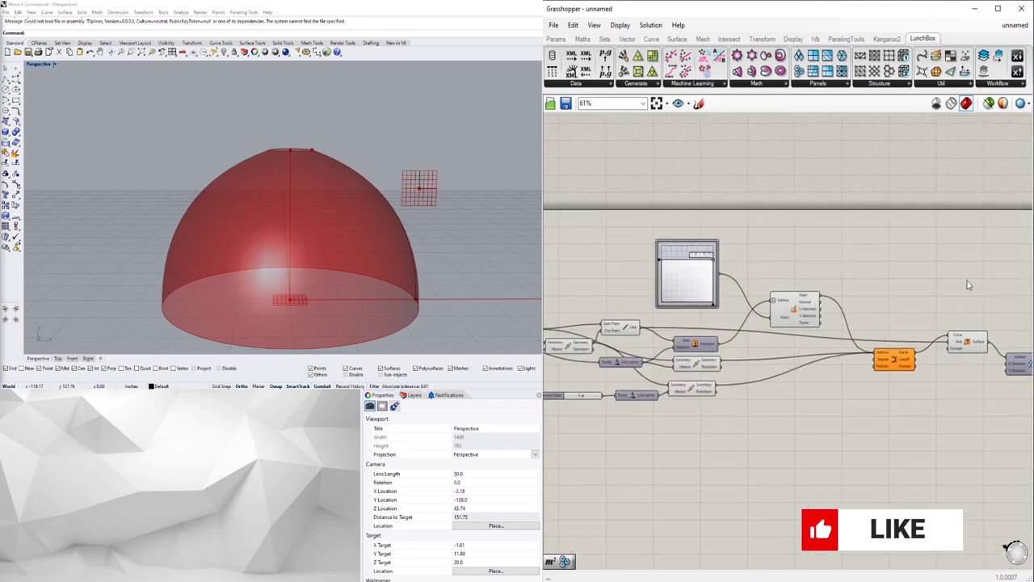
{"action": "scroll", "coordinate": [818, 265], "scroll_direction": "down", "scroll_amount": 3}
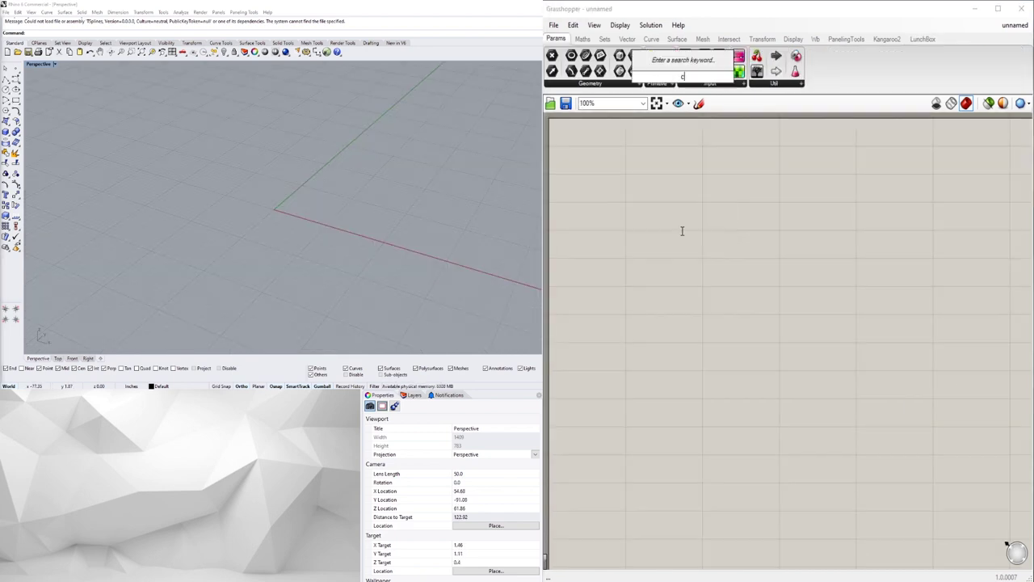
Add a Circle component with Plane and Radius inputs to the empty canvas.
{"action": "type", "text": "ircle"}
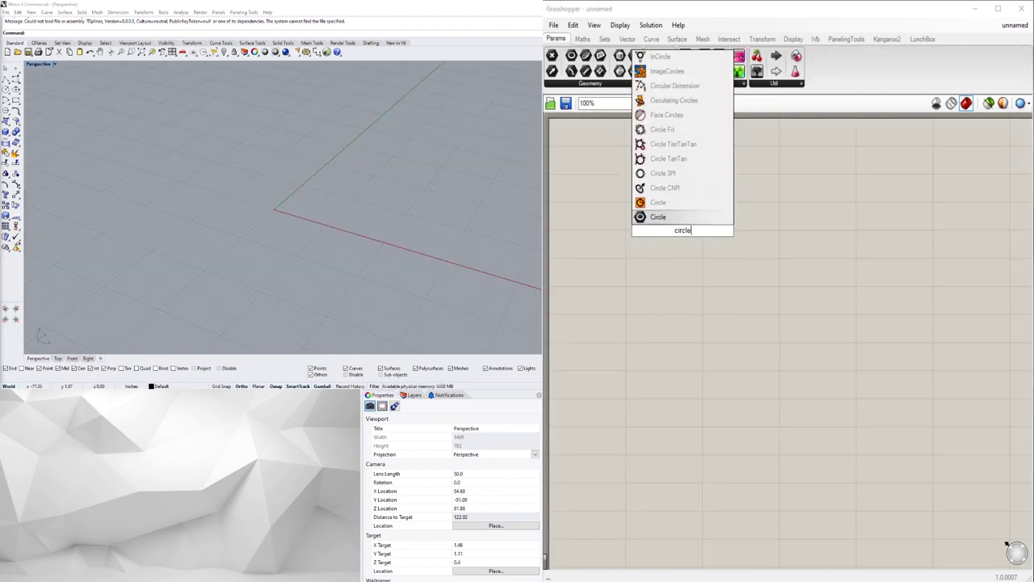
{"action": "left_click", "coordinate": [676, 202]}
{"action": "left_click_drag", "start_coordinate": [682, 235], "coordinate": [858, 240]}
{"action": "left_click", "coordinate": [770, 218]}
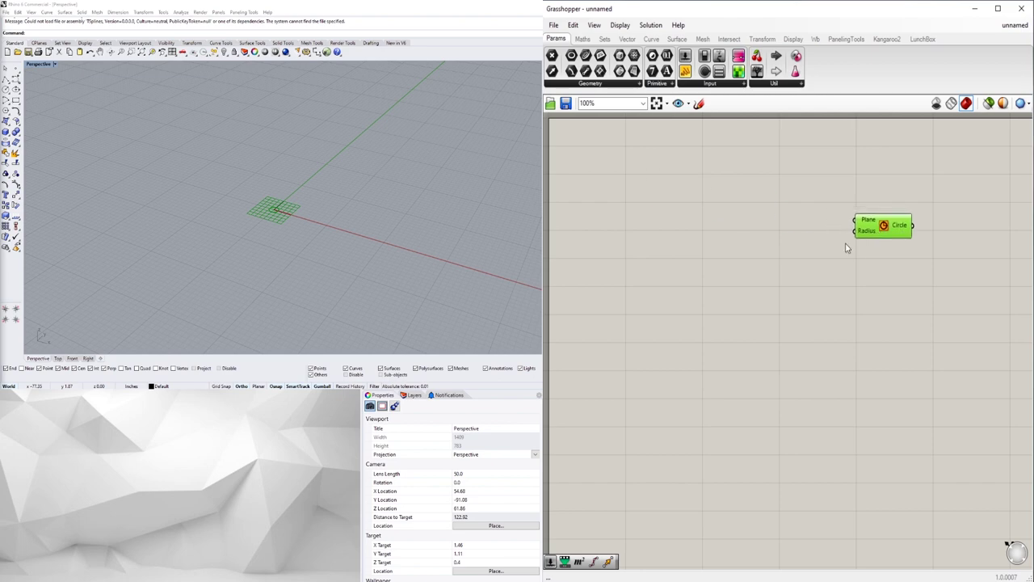
{"action": "left_click", "coordinate": [847, 248]}
Add a number slider set to 20, connect it to the circle's Radius, and align the Circle component beside it.
{"action": "double_click", "coordinate": [644, 257]}
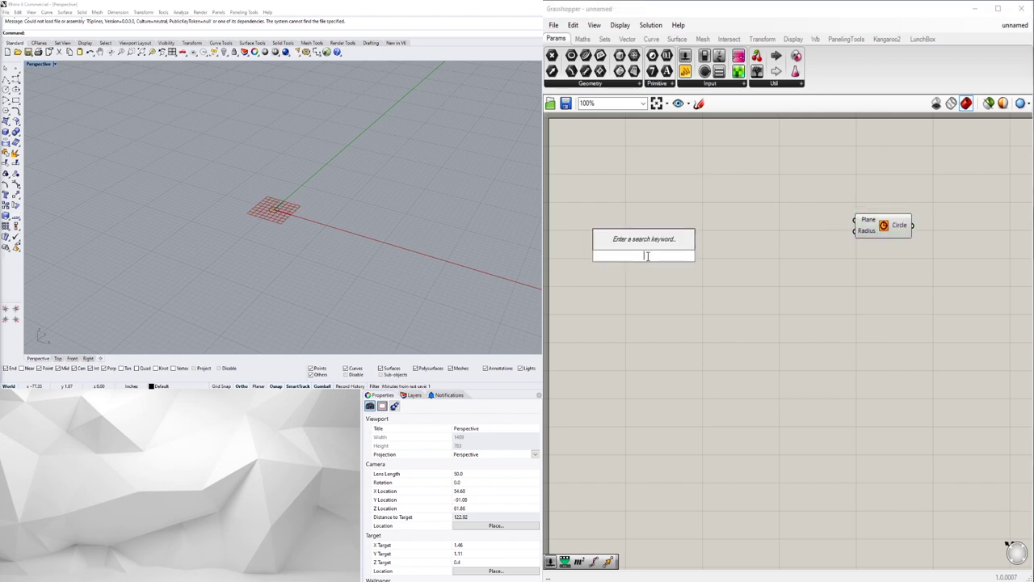
{"action": "type", "text": "20"}
{"action": "key", "text": "Return"}
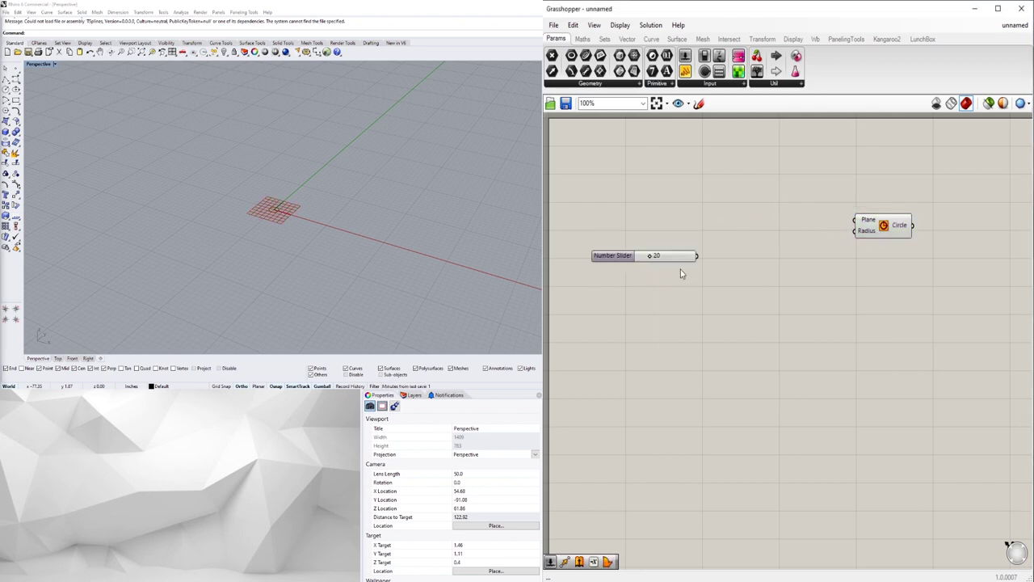
{"action": "left_click_drag", "start_coordinate": [697, 255], "coordinate": [745, 240]}
{"action": "left_click", "coordinate": [764, 254]}
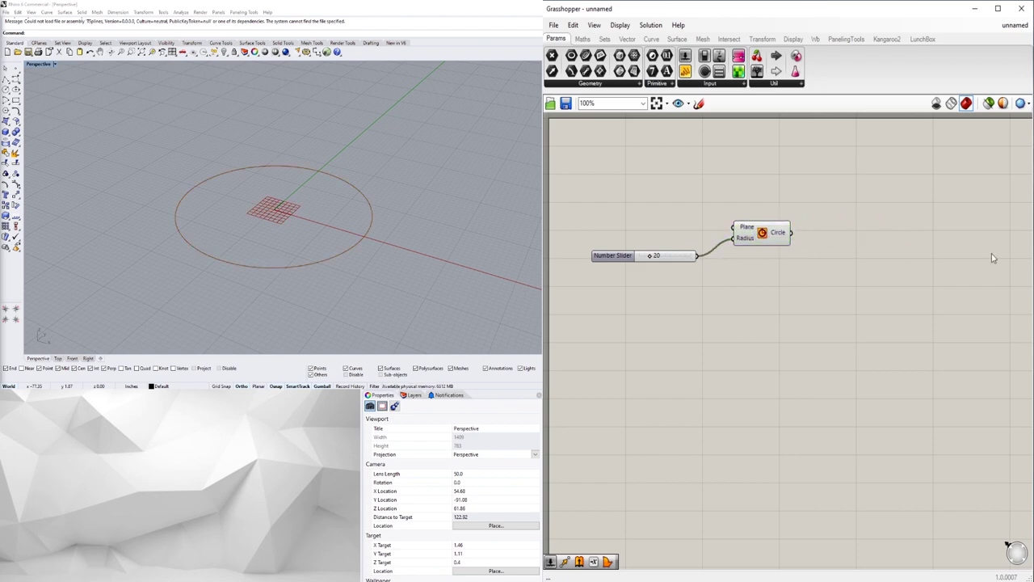
{"action": "right_click_drag", "start_coordinate": [323, 219], "coordinate": [304, 201]}
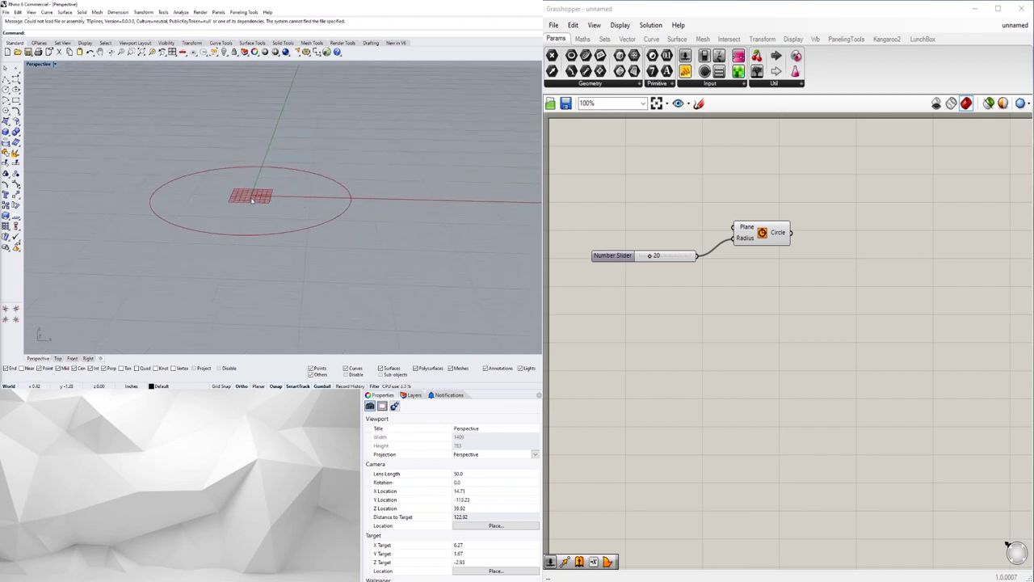
{"action": "left_click_drag", "start_coordinate": [753, 244], "coordinate": [734, 258]}
{"action": "left_click", "coordinate": [864, 240]}
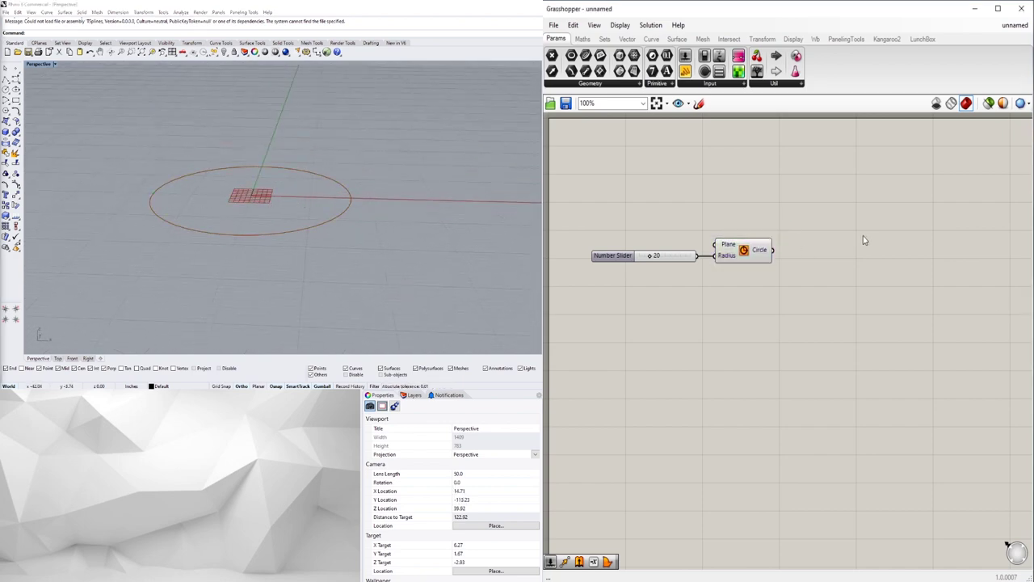
Add an Area component beside the Circle component.
{"action": "double_click", "coordinate": [864, 240]}
{"action": "type", "text": "area"}
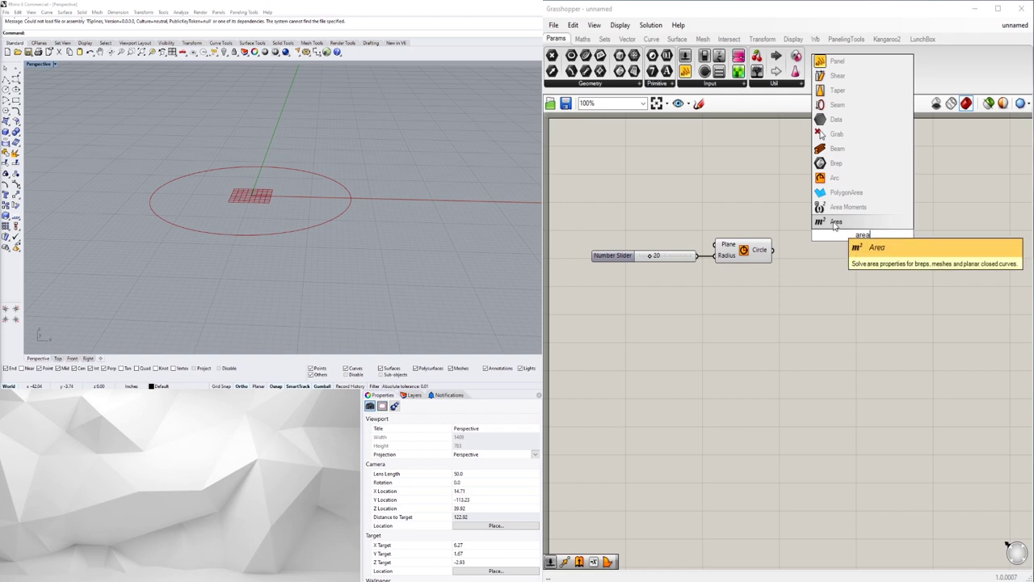
{"action": "left_click", "coordinate": [834, 224]}
{"action": "left_click_drag", "start_coordinate": [898, 235], "coordinate": [845, 226]}
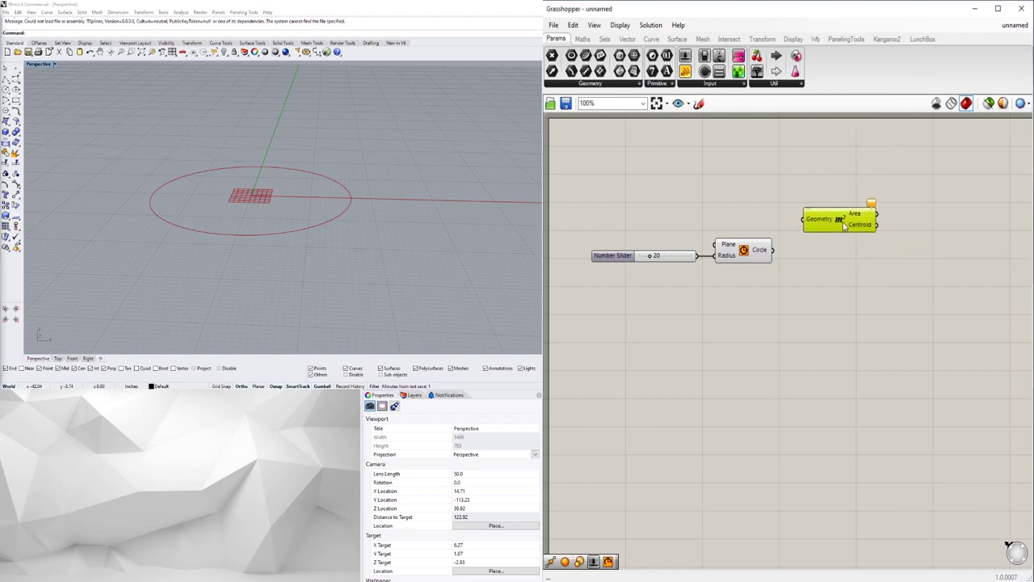
Add a Point parameter fed by the Circle output to get the circle's centre, and delete the unused Area component.
{"action": "double_click", "coordinate": [845, 269]}
{"action": "type", "text": "point"}
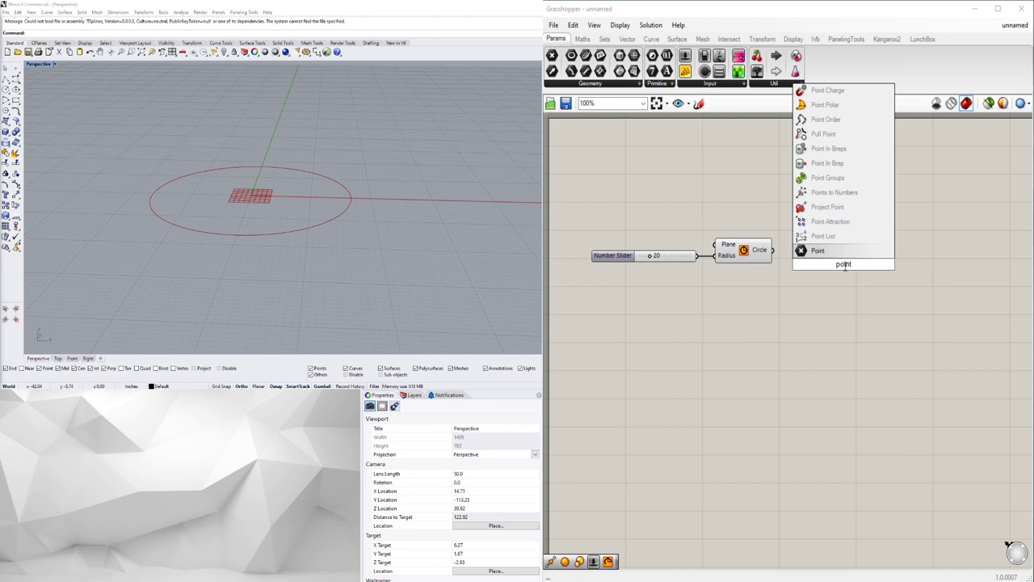
{"action": "left_click", "coordinate": [826, 250]}
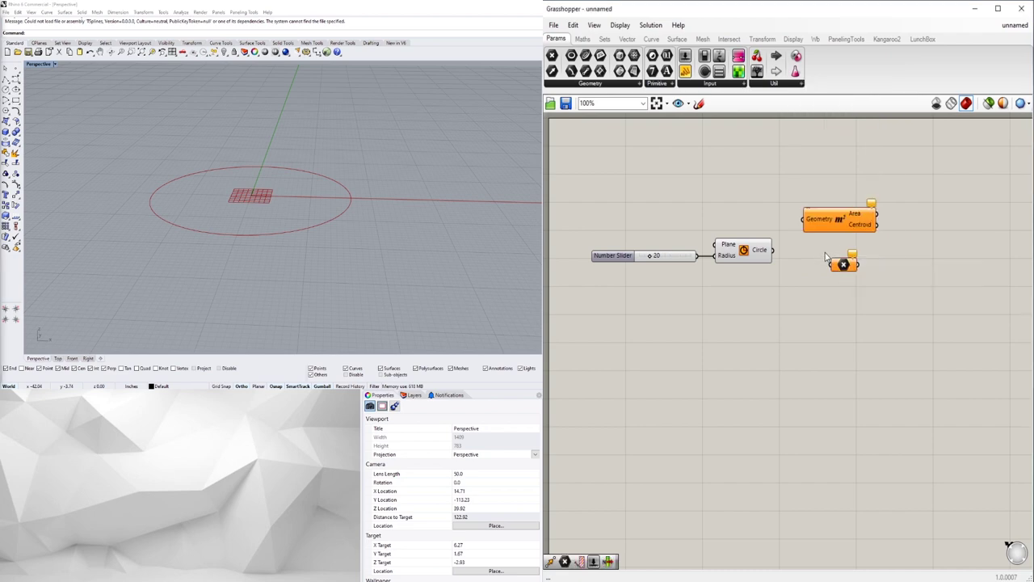
{"action": "left_click_drag", "start_coordinate": [842, 265], "coordinate": [800, 251]}
{"action": "left_click", "coordinate": [836, 217]}
{"action": "key", "text": "Delete"}
{"action": "left_click", "coordinate": [829, 267]}
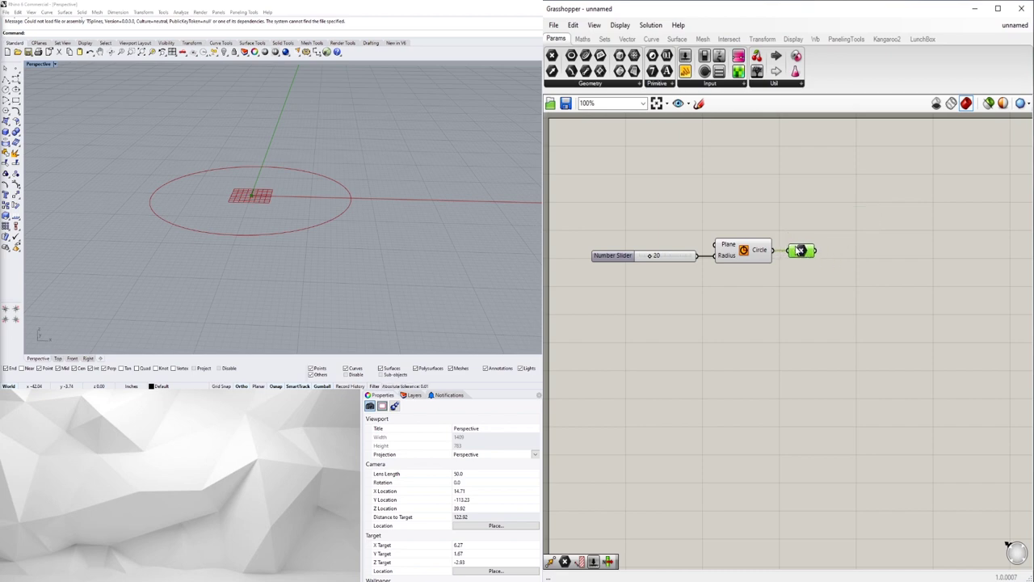
{"action": "right_click_drag", "start_coordinate": [213, 170], "coordinate": [252, 201]}
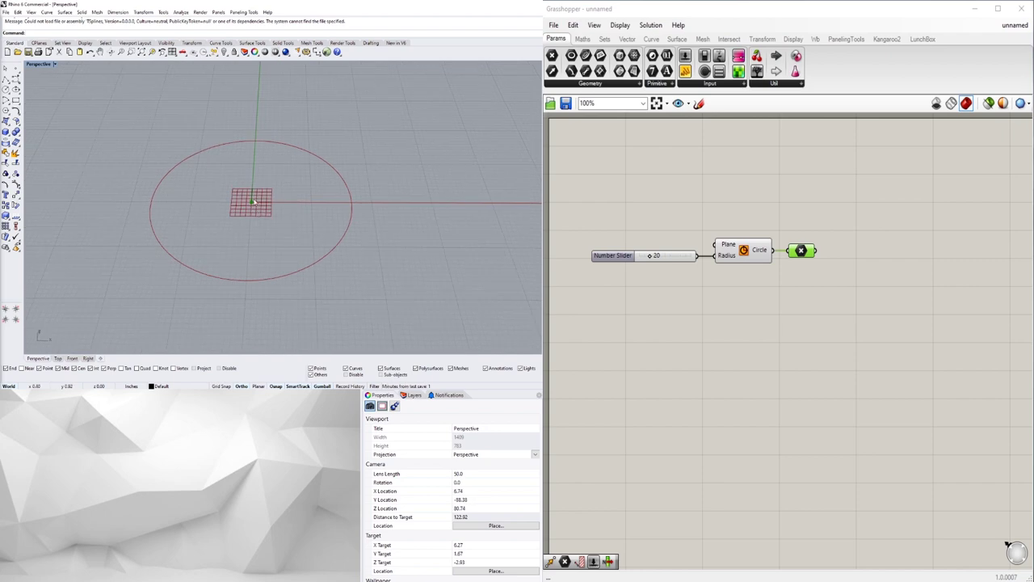
{"action": "left_click", "coordinate": [838, 323]}
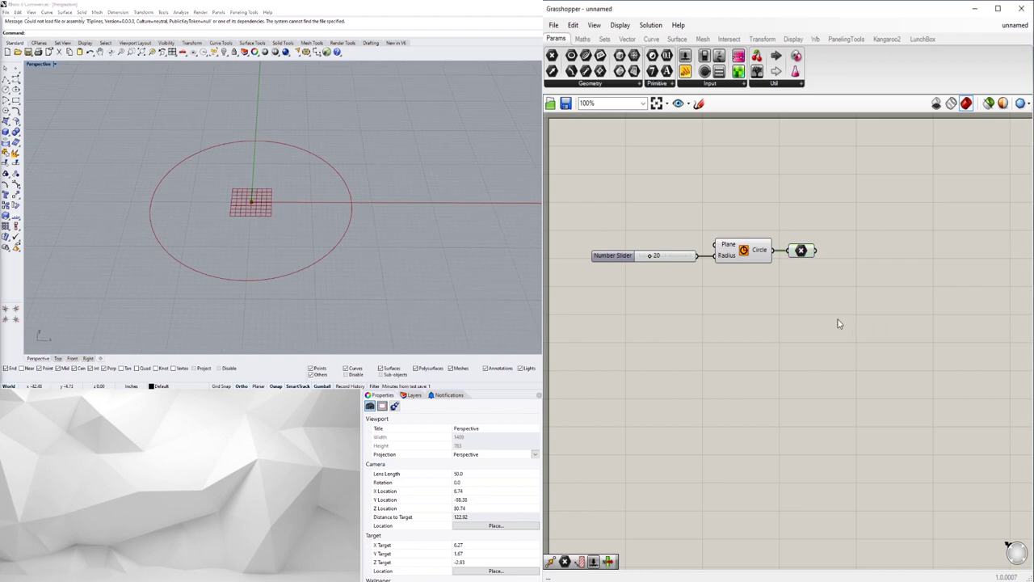
Add a Move component and connect the centre point to its Geometry input.
{"action": "double_click", "coordinate": [889, 269]}
{"action": "type", "text": "move"}
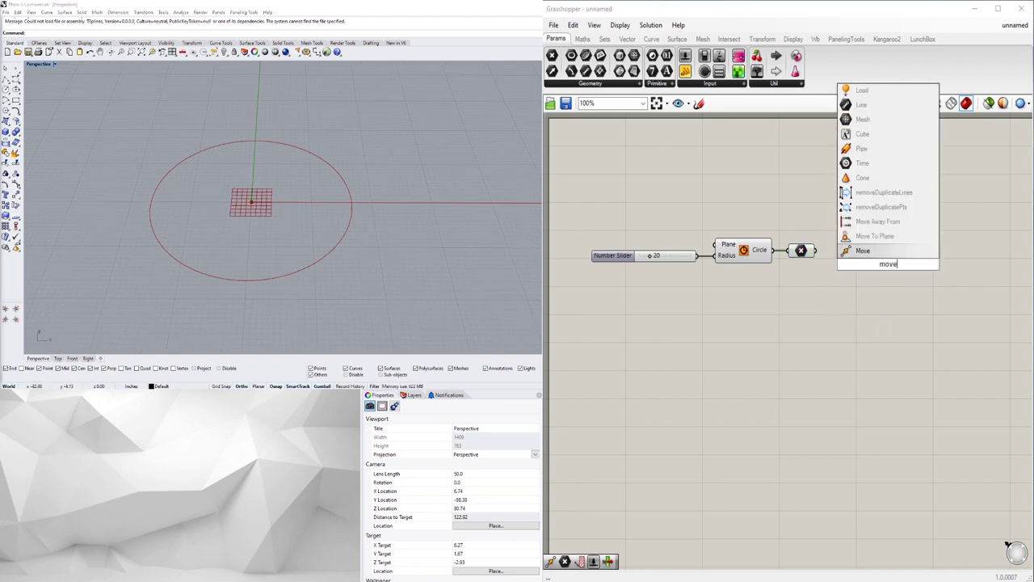
{"action": "key", "text": "Return"}
{"action": "left_click_drag", "start_coordinate": [880, 270], "coordinate": [895, 279]}
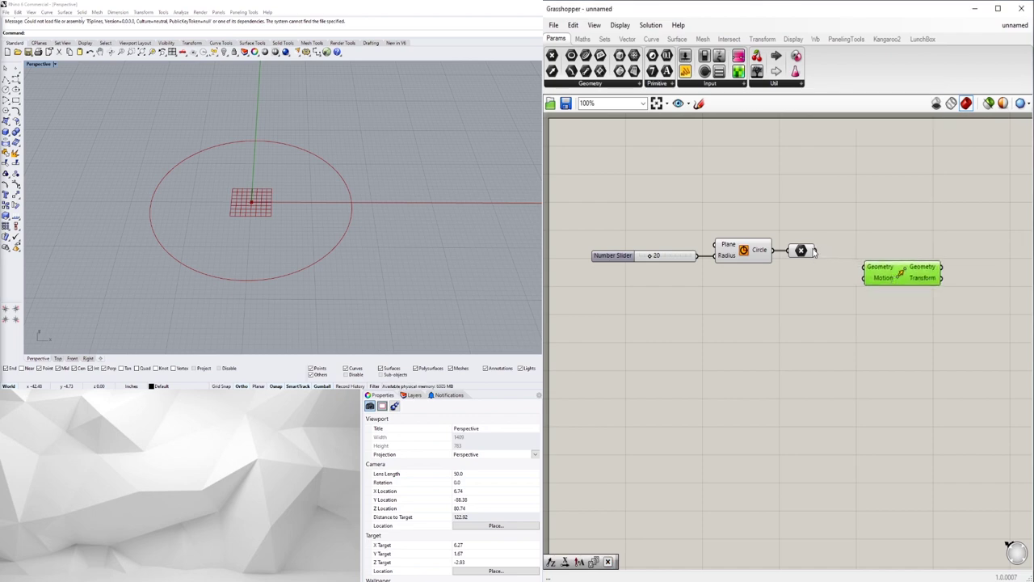
{"action": "left_click_drag", "start_coordinate": [814, 251], "coordinate": [875, 272]}
Add a Unit Z vector component and connect it to the Motion input of the Move component.
{"action": "double_click", "coordinate": [809, 290]}
{"action": "type", "text": "z"}
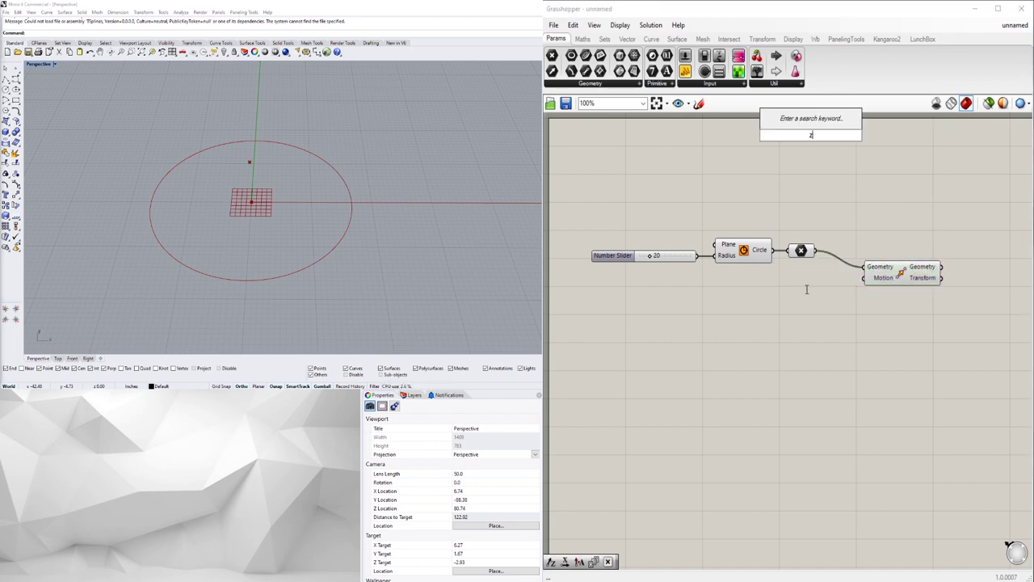
{"action": "left_click", "coordinate": [788, 273]}
{"action": "left_click_drag", "start_coordinate": [793, 294], "coordinate": [851, 271]}
Duplicate the number slider of 20 and connect the copy to the Factor of the Unit Z vector.
{"action": "right_click_drag", "start_coordinate": [803, 306], "coordinate": [904, 317]}
{"action": "left_click_drag", "start_coordinate": [712, 272], "coordinate": [717, 305], "text": "alt"}
{"action": "left_click_drag", "start_coordinate": [800, 299], "coordinate": [819, 299]}
{"action": "left_click", "coordinate": [902, 358]}
Add a Line component with Start Point and End Point inputs after the Move component.
{"action": "right_click_drag", "start_coordinate": [976, 358], "coordinate": [843, 362]}
{"action": "right_click_drag", "start_coordinate": [275, 232], "coordinate": [284, 201]}
{"action": "double_click", "coordinate": [923, 288]}
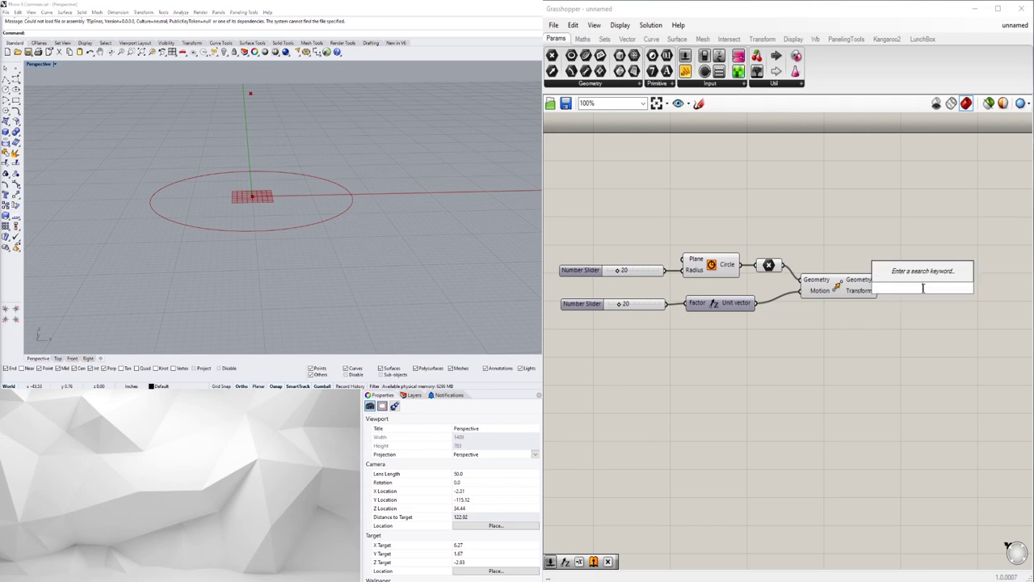
{"action": "type", "text": "line"}
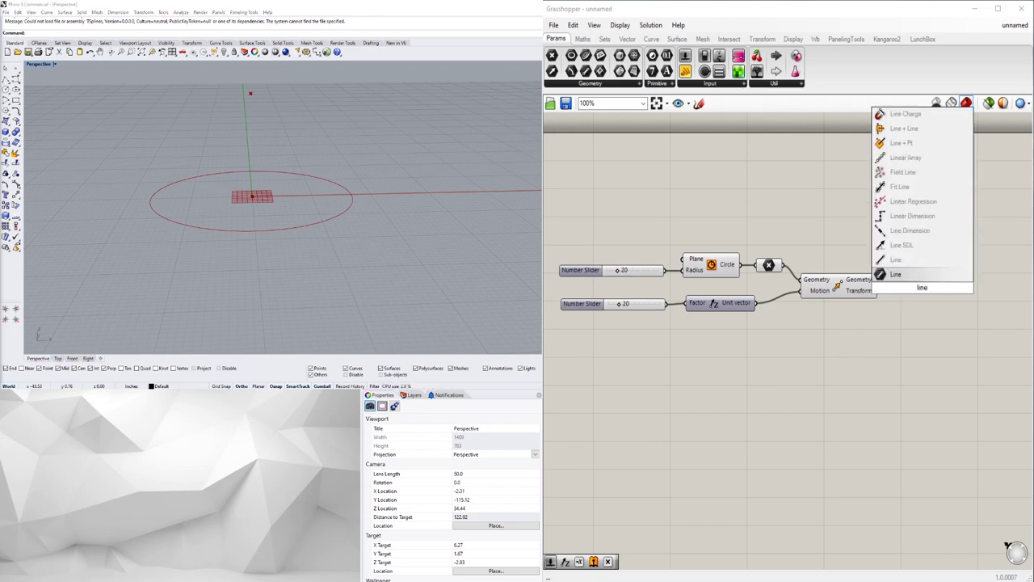
{"action": "left_click", "coordinate": [907, 275]}
{"action": "left_click_drag", "start_coordinate": [911, 266], "coordinate": [953, 242]}
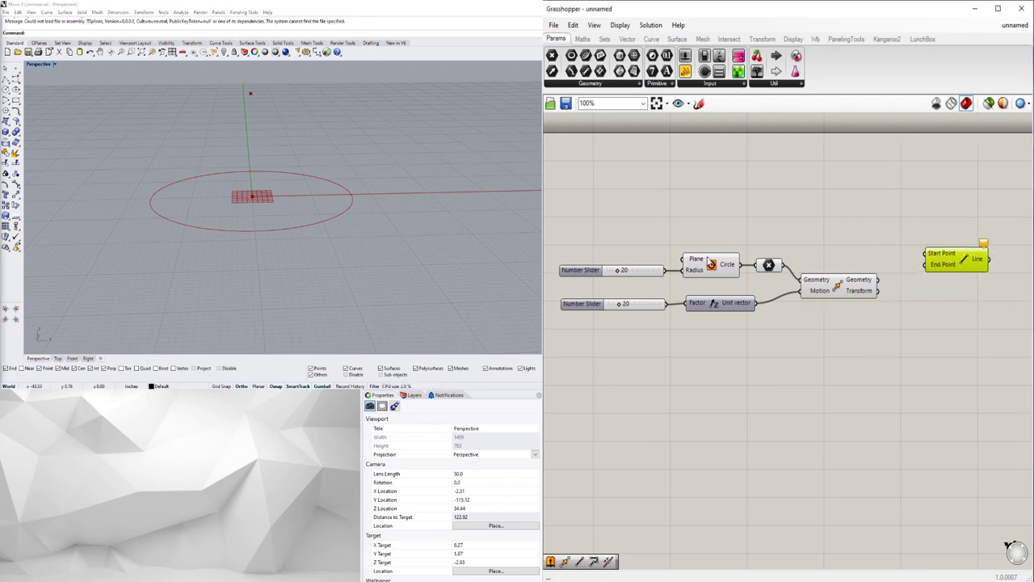
Connect the centre point to the line's Start Point and the moved geometry to its End Point.
{"action": "left_click", "coordinate": [770, 266]}
{"action": "left_click_drag", "start_coordinate": [783, 265], "coordinate": [926, 254]}
{"action": "left_click_drag", "start_coordinate": [878, 279], "coordinate": [935, 259]}
{"action": "left_click", "coordinate": [935, 309]}
{"action": "right_click_drag", "start_coordinate": [241, 169], "coordinate": [247, 173]}
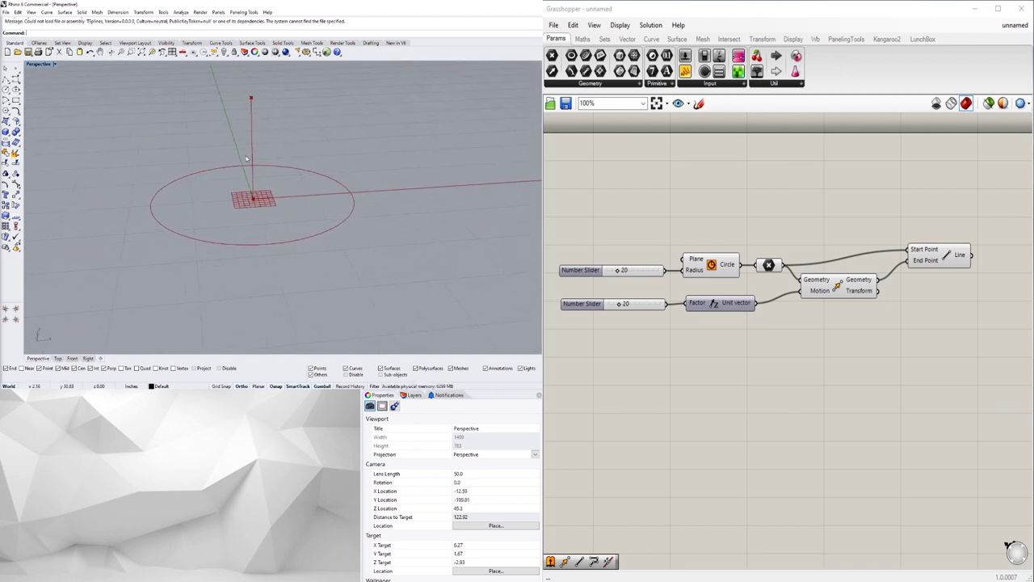
{"action": "right_click_drag", "start_coordinate": [894, 271], "coordinate": [784, 306]}
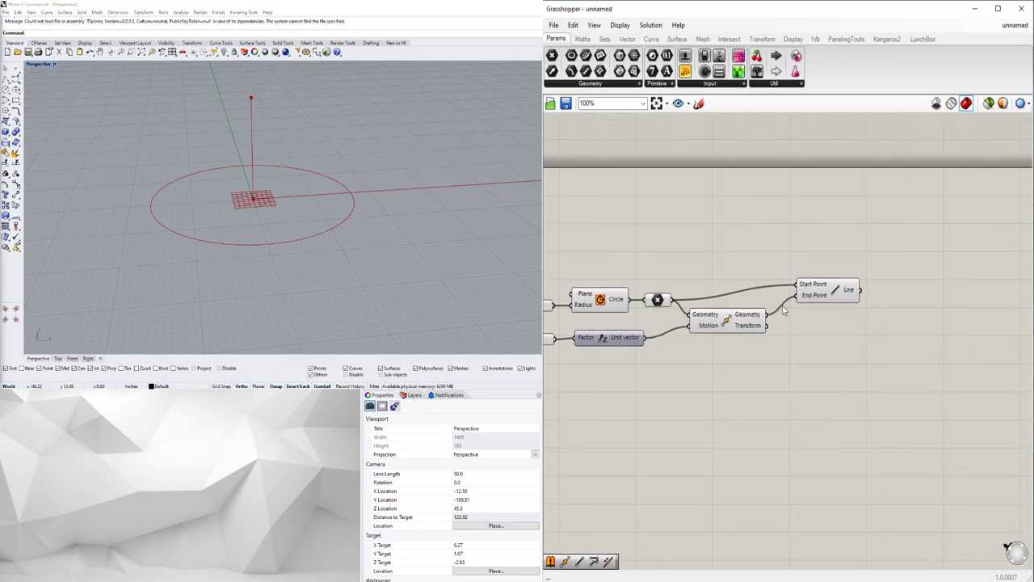
Add an Extrude component after the Line component and connect the line to its Base input.
{"action": "left_click_drag", "start_coordinate": [842, 285], "coordinate": [826, 293]}
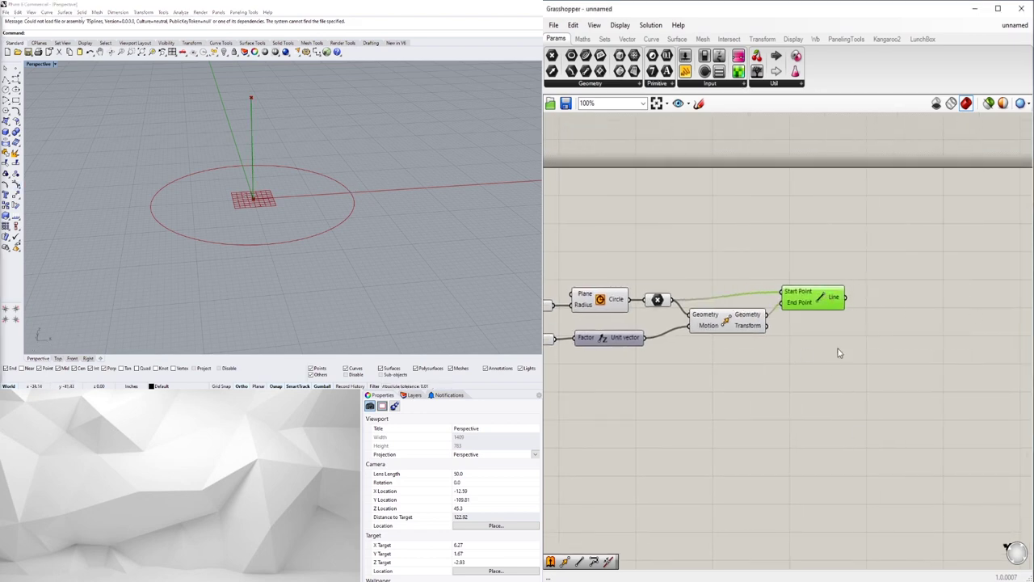
{"action": "double_click", "coordinate": [910, 338]}
{"action": "type", "text": "extrude"}
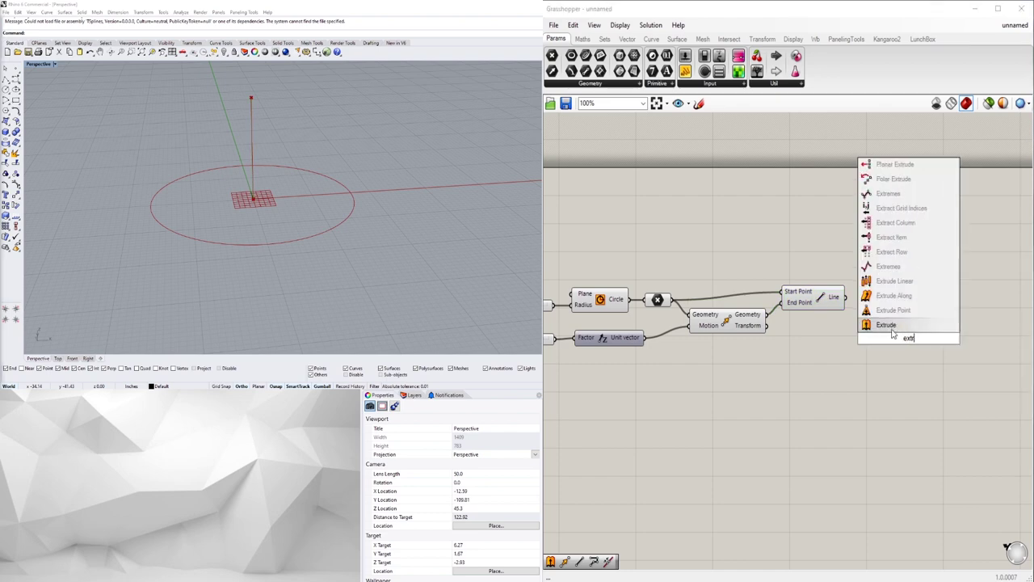
{"action": "key", "text": "Return"}
{"action": "left_click_drag", "start_coordinate": [846, 298], "coordinate": [931, 323]}
Add a Unit X vector for the Extrude component's Direction and connect the circle's radius slider to the vector's Factor.
{"action": "double_click", "coordinate": [858, 338]}
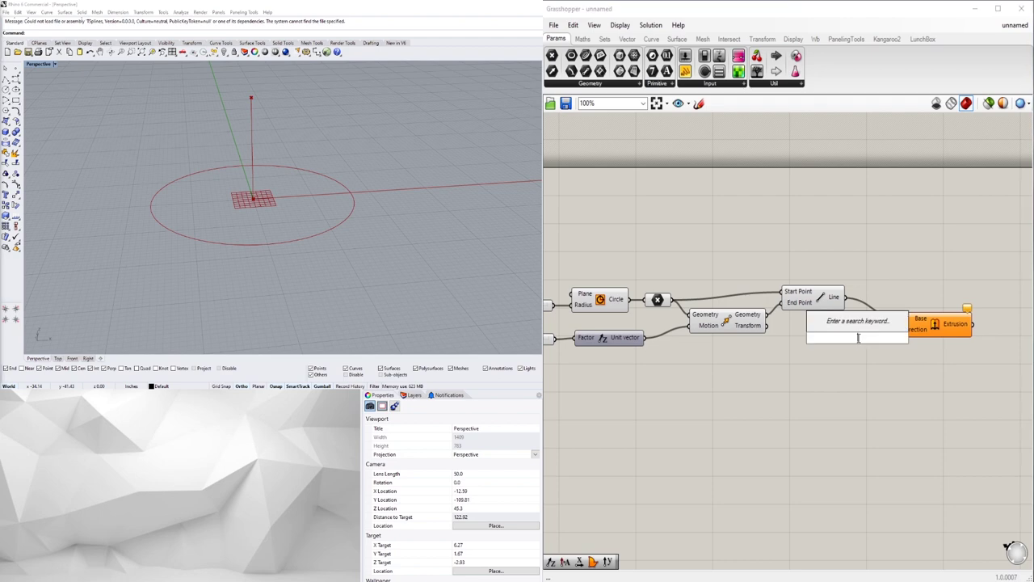
{"action": "type", "text": "x"}
{"action": "left_click", "coordinate": [839, 327]}
{"action": "left_click_drag", "start_coordinate": [866, 341], "coordinate": [905, 344]}
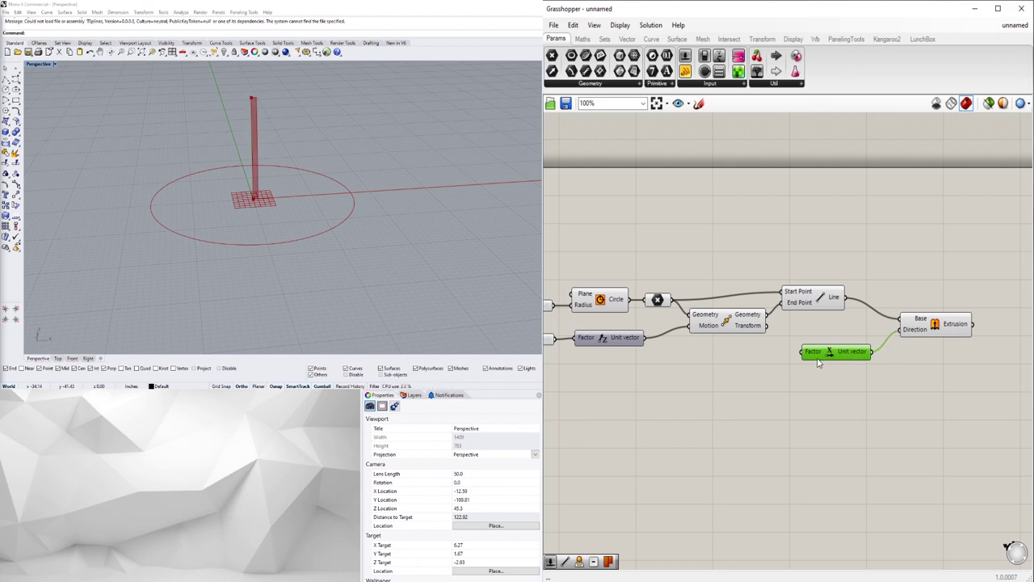
{"action": "right_click_drag", "start_coordinate": [681, 368], "coordinate": [857, 358]}
{"action": "left_click_drag", "start_coordinate": [657, 308], "coordinate": [909, 354]}
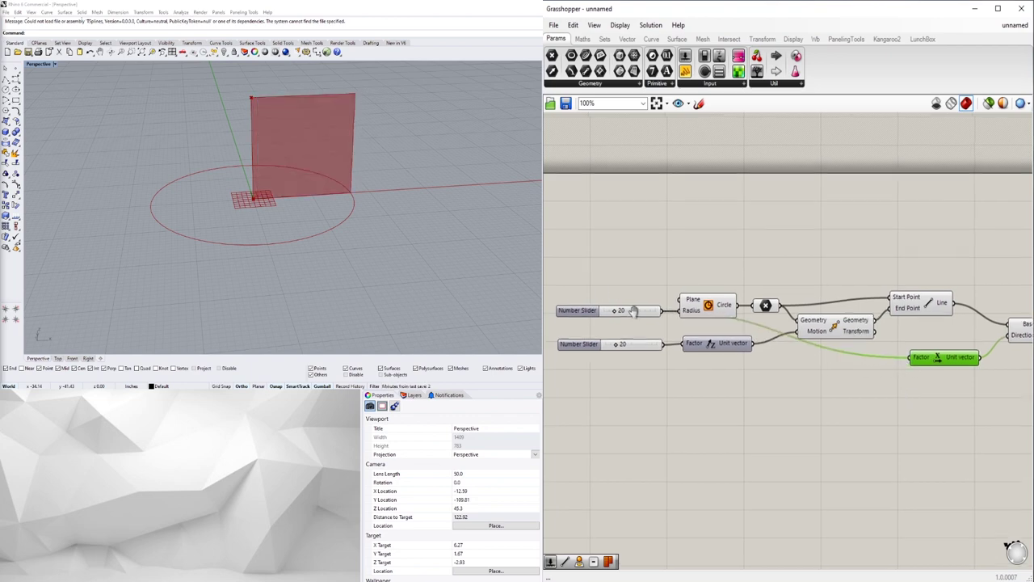
Set the circle's radius slider to 30 and the Unit Z height slider to 35.
{"action": "scroll", "coordinate": [635, 335], "scroll_direction": "up", "scroll_amount": 3}
{"action": "left_click_drag", "start_coordinate": [622, 335], "coordinate": [628, 379]}
{"action": "scroll", "coordinate": [298, 192], "scroll_direction": "down", "scroll_amount": 2}
{"action": "scroll", "coordinate": [297, 192], "scroll_direction": "down", "scroll_amount": 1}
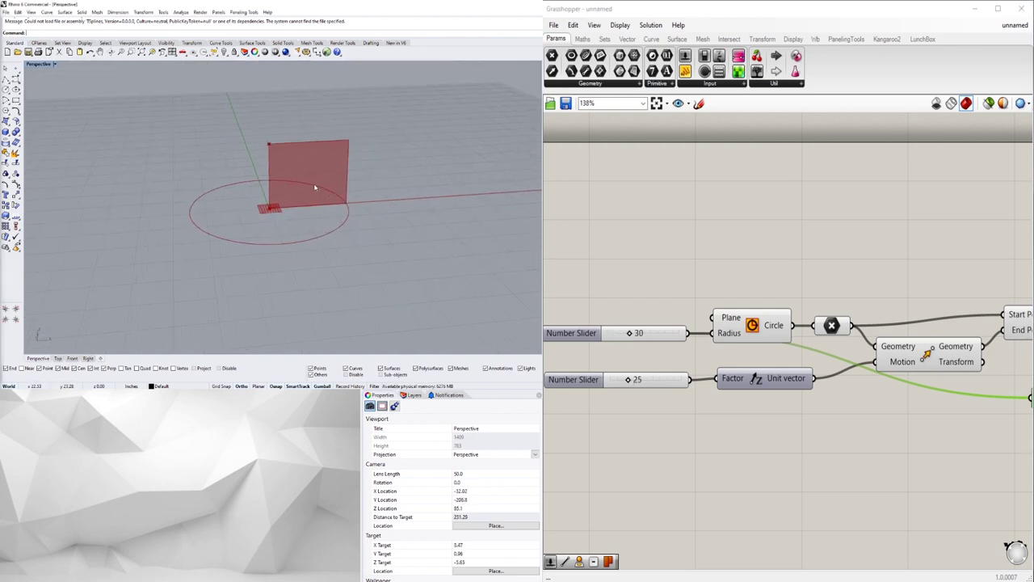
{"action": "left_click_drag", "start_coordinate": [627, 379], "coordinate": [635, 380]}
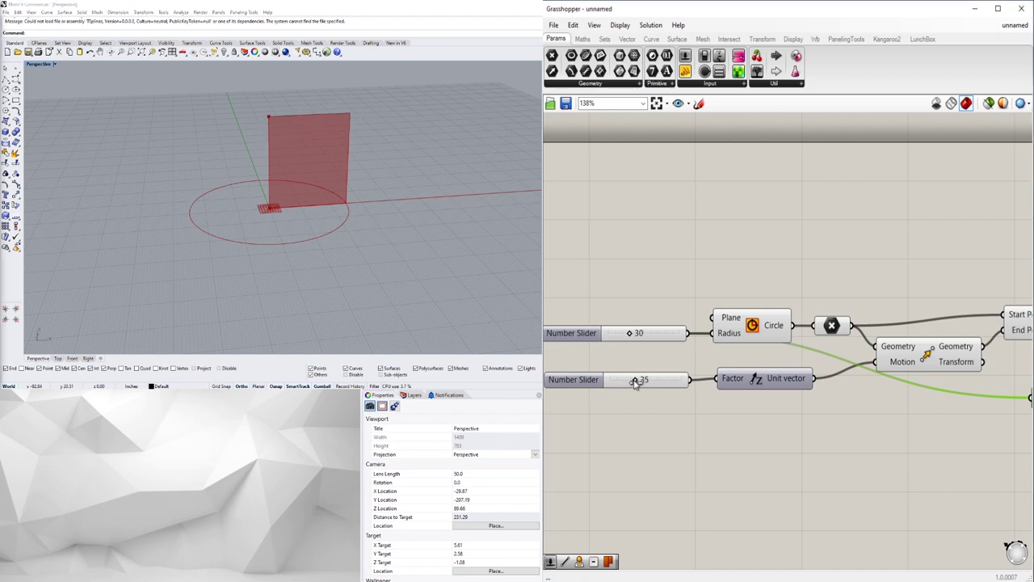
{"action": "scroll", "coordinate": [304, 206], "scroll_direction": "up", "scroll_amount": 3}
{"action": "right_click_drag", "start_coordinate": [304, 205], "coordinate": [286, 259], "text": "shift"}
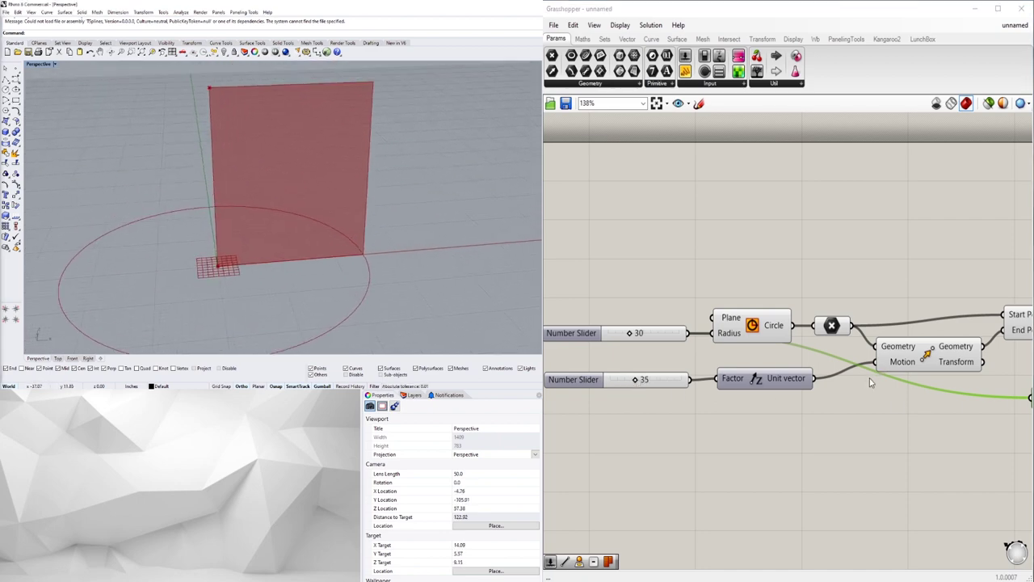
Add a second Move component below the Extrude component.
{"action": "right_click_drag", "start_coordinate": [869, 378], "coordinate": [724, 358]}
{"action": "scroll", "coordinate": [780, 369], "scroll_direction": "down", "scroll_amount": 2}
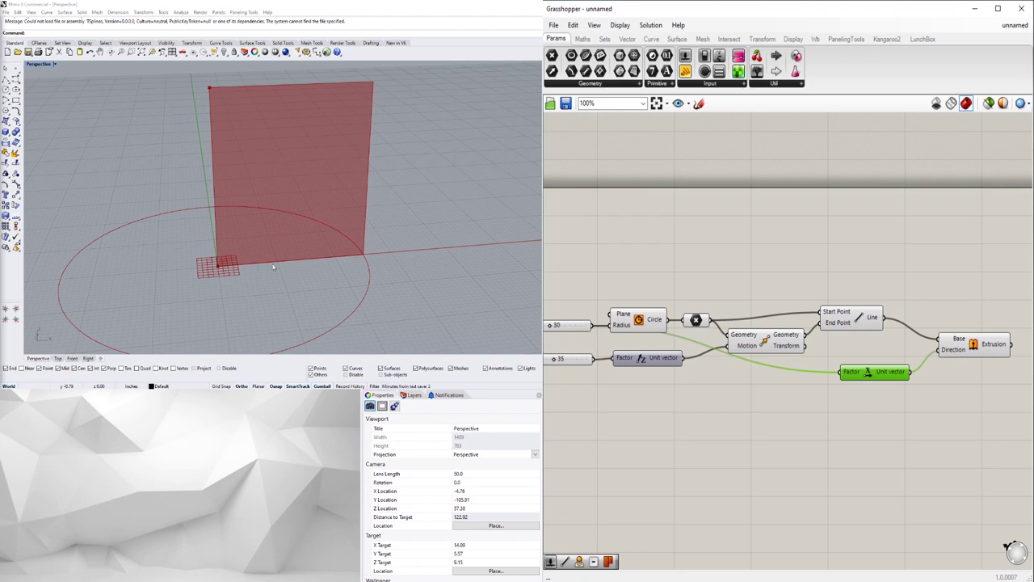
{"action": "right_click_drag", "start_coordinate": [919, 414], "coordinate": [861, 396]}
{"action": "left_click", "coordinate": [932, 406]}
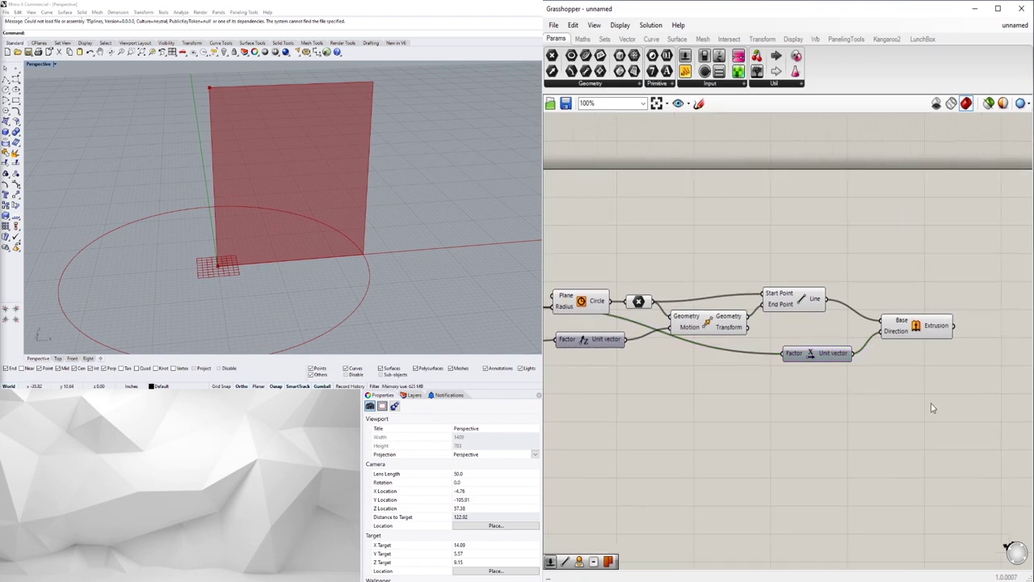
{"action": "double_click", "coordinate": [932, 396]}
{"action": "type", "text": "move"}
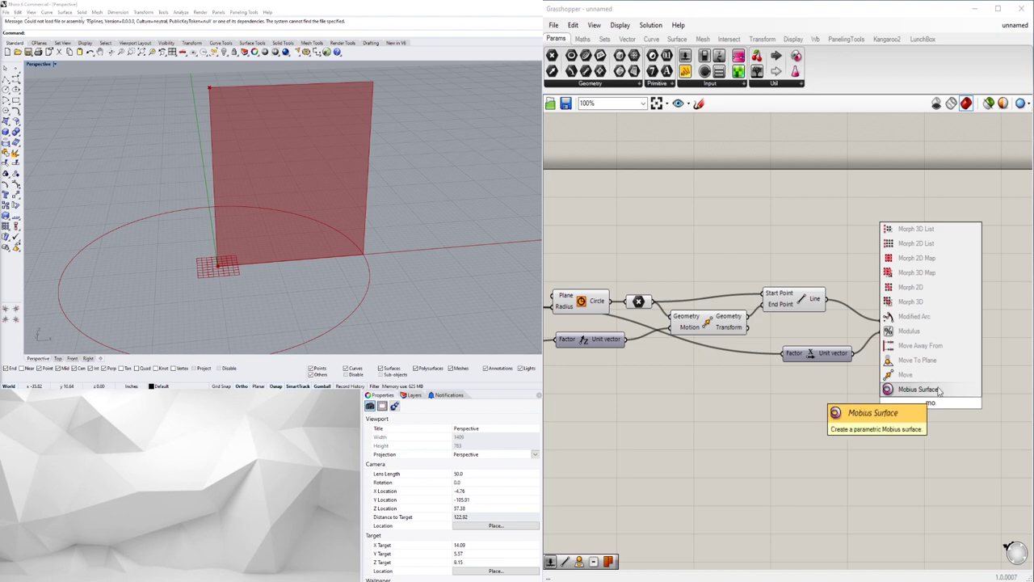
{"action": "left_click", "coordinate": [927, 388]}
{"action": "left_click_drag", "start_coordinate": [929, 402], "coordinate": [936, 402]}
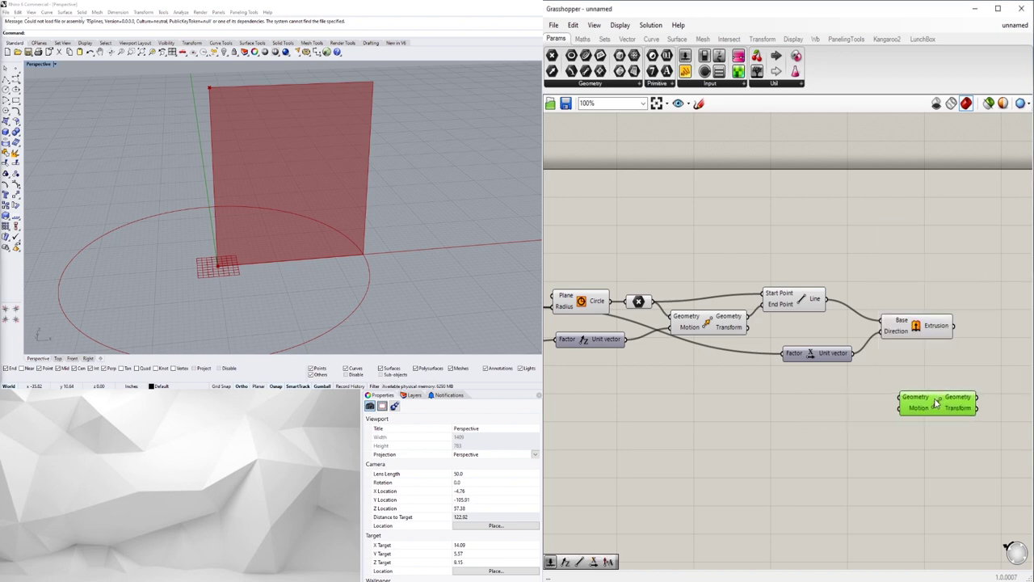
Connect the centre point to the new Move component's Geometry input and the Unit X vector to its Motion input.
{"action": "right_click_drag", "start_coordinate": [639, 302], "coordinate": [708, 300]}
{"action": "left_click", "coordinate": [706, 303]}
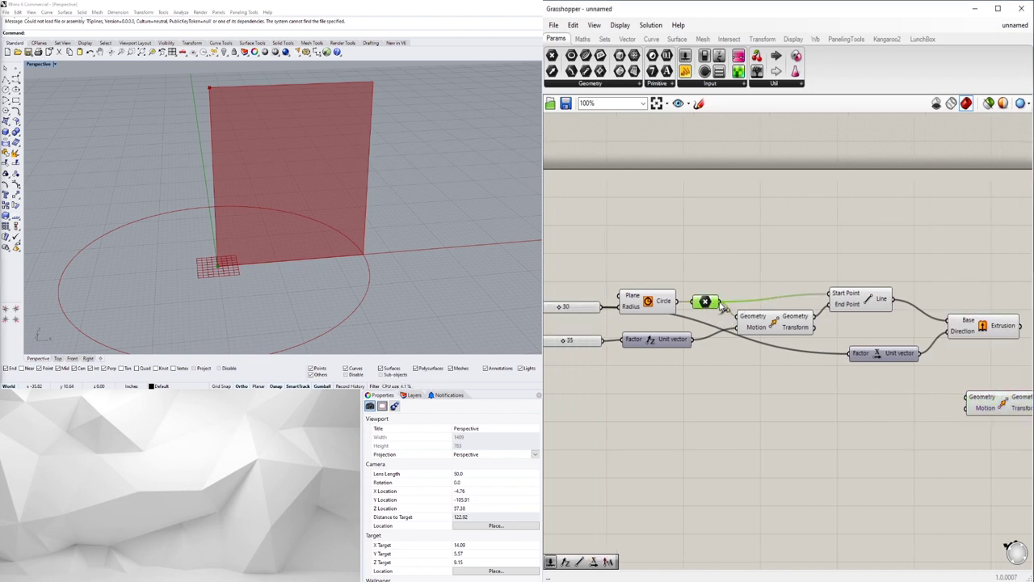
{"action": "left_click_drag", "start_coordinate": [723, 305], "coordinate": [975, 358]}
{"action": "left_click", "coordinate": [986, 390]}
{"action": "left_click_drag", "start_coordinate": [894, 359], "coordinate": [872, 363]}
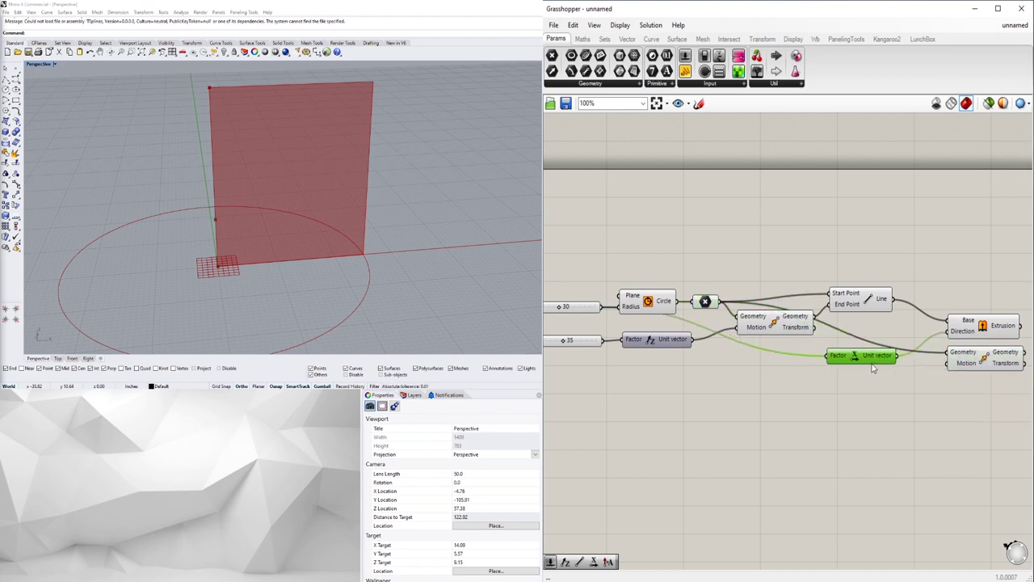
{"action": "right_click_drag", "start_coordinate": [981, 369], "coordinate": [928, 366]}
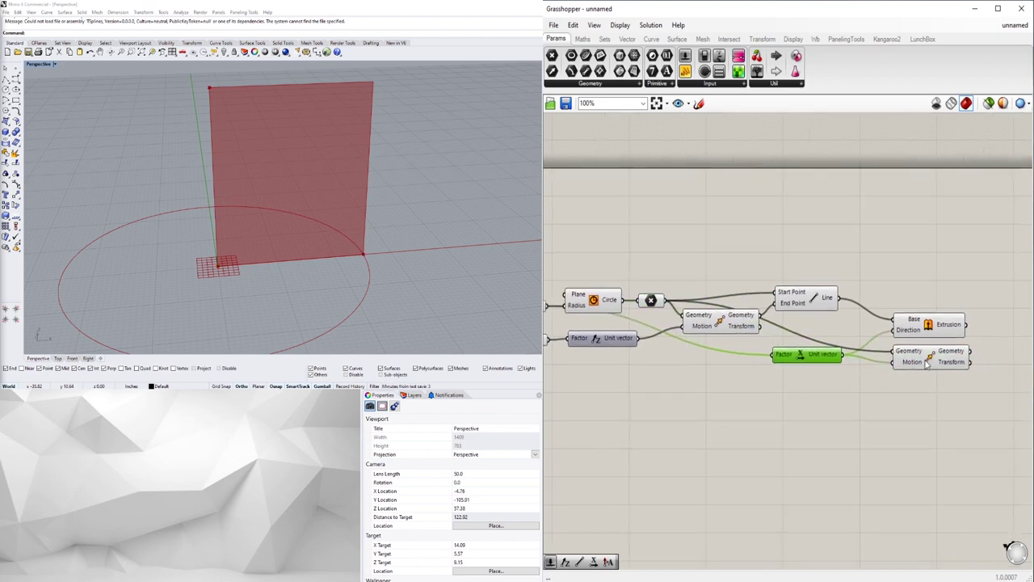
{"action": "left_click", "coordinate": [938, 362]}
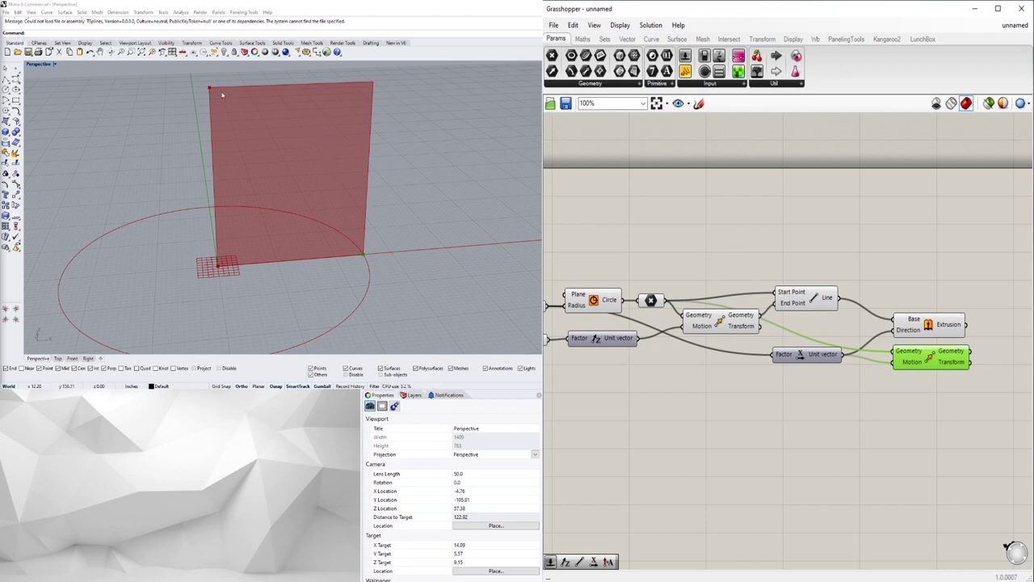
{"action": "left_click", "coordinate": [1005, 217]}
{"action": "right_click_drag", "start_coordinate": [952, 237], "coordinate": [878, 219]}
{"action": "left_click", "coordinate": [855, 341]}
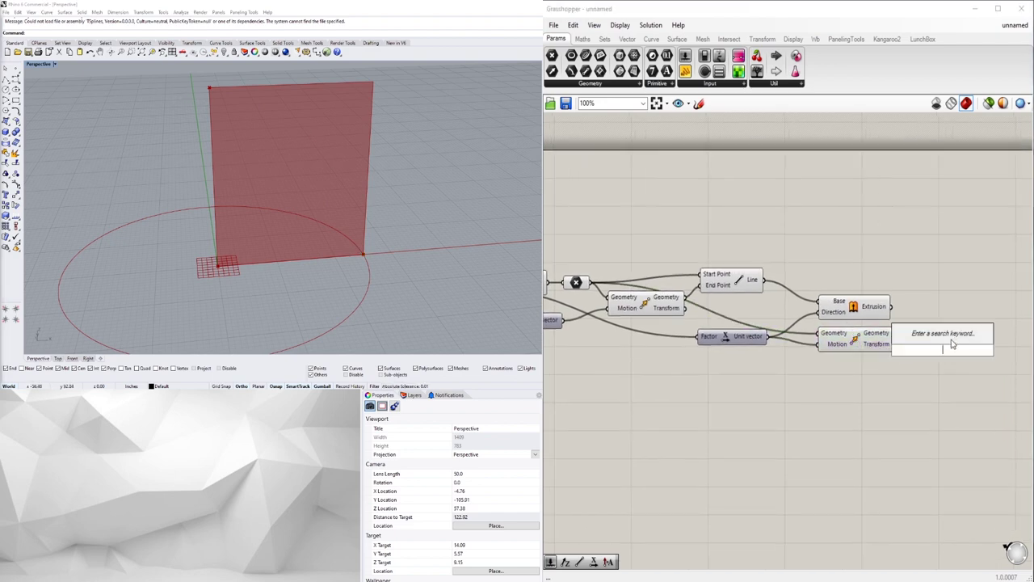
{"action": "left_click", "coordinate": [865, 305]}
{"action": "left_click", "coordinate": [960, 270]}
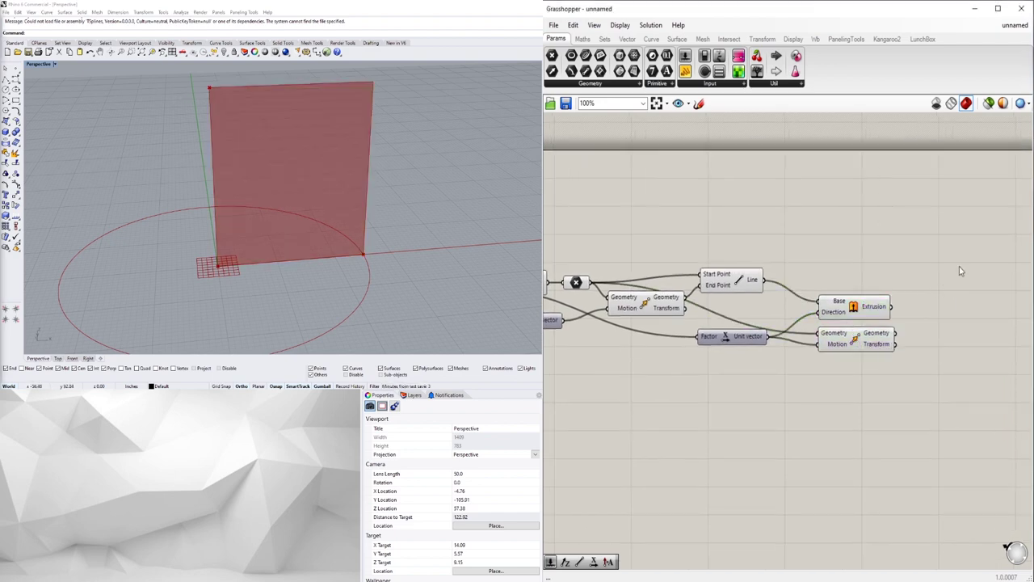
Add an Evaluate Surface component after the Extrude component.
{"action": "right_click_drag", "start_coordinate": [1010, 279], "coordinate": [904, 306]}
{"action": "double_click", "coordinate": [905, 306]}
{"action": "type", "text": "eval"}
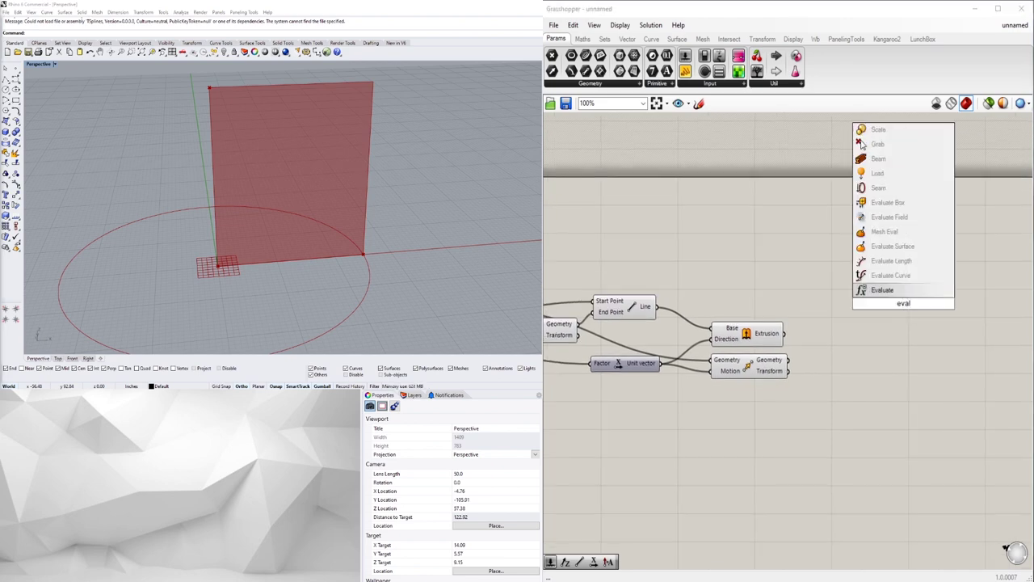
{"action": "left_click", "coordinate": [889, 246]}
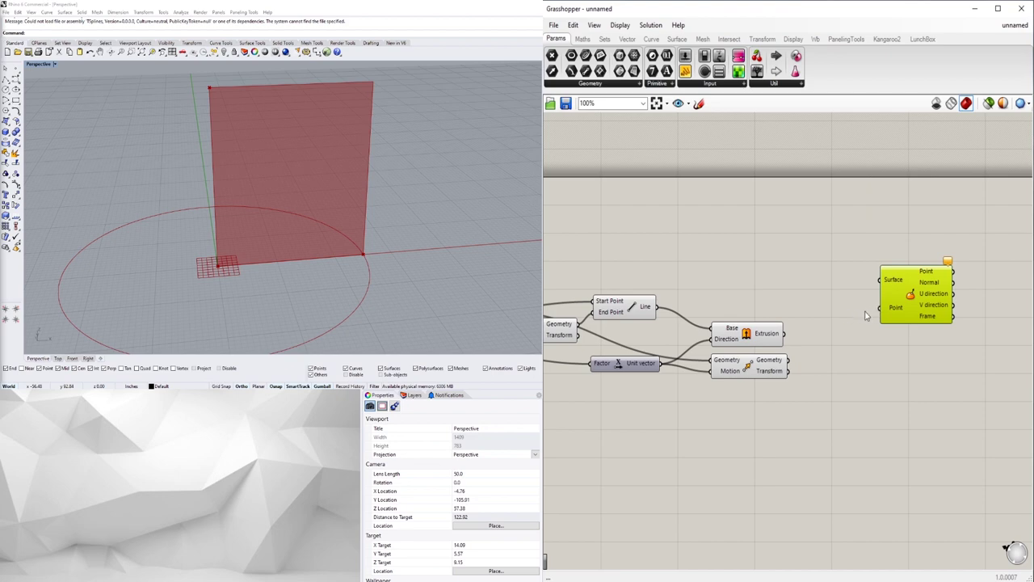
Connect the extrusion to the Evaluate Surface component's Surface input and reparameterize that input.
{"action": "left_click", "coordinate": [770, 336]}
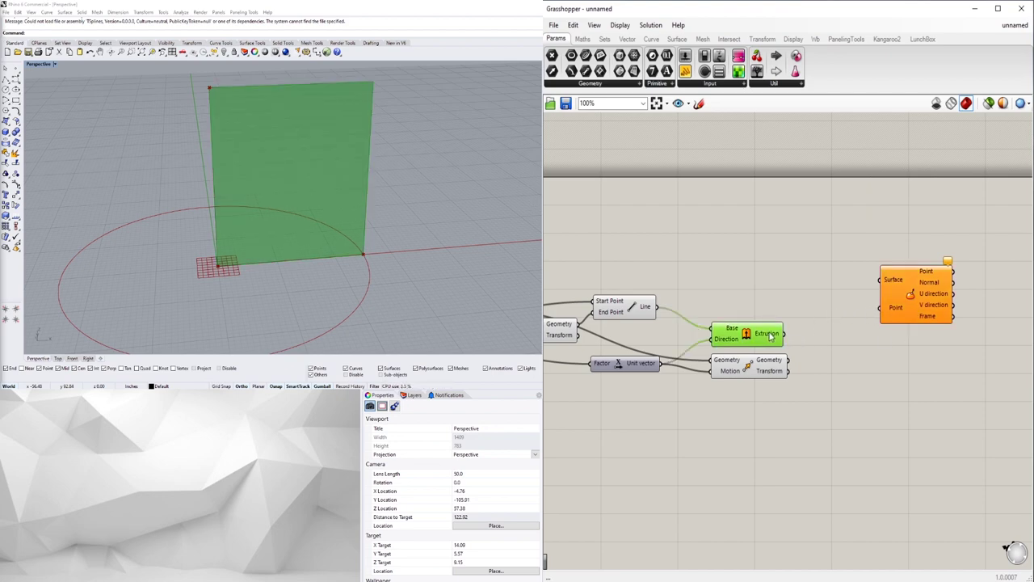
{"action": "left_click_drag", "start_coordinate": [787, 335], "coordinate": [881, 281]}
{"action": "right_click", "coordinate": [891, 285]}
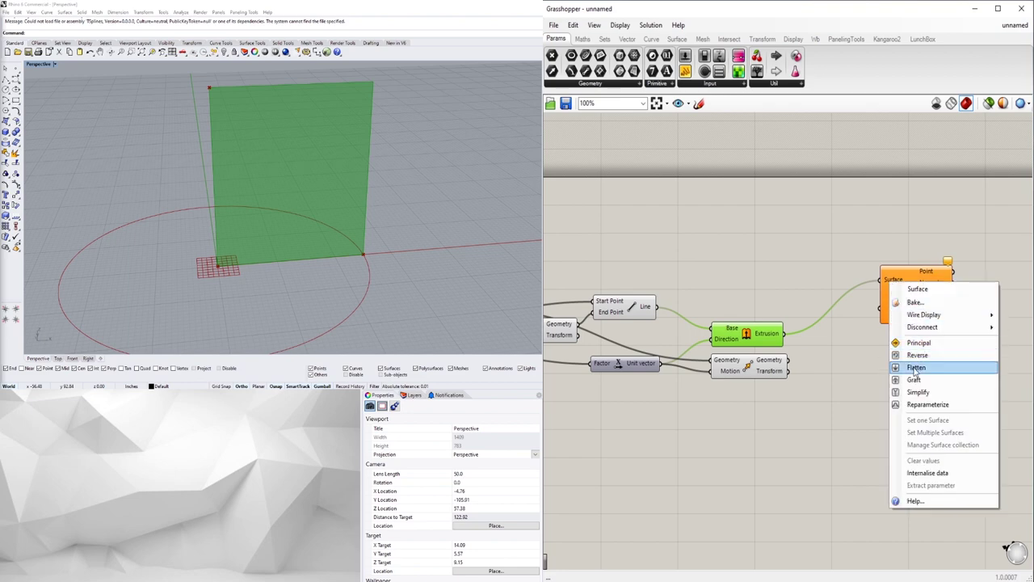
{"action": "left_click", "coordinate": [911, 411]}
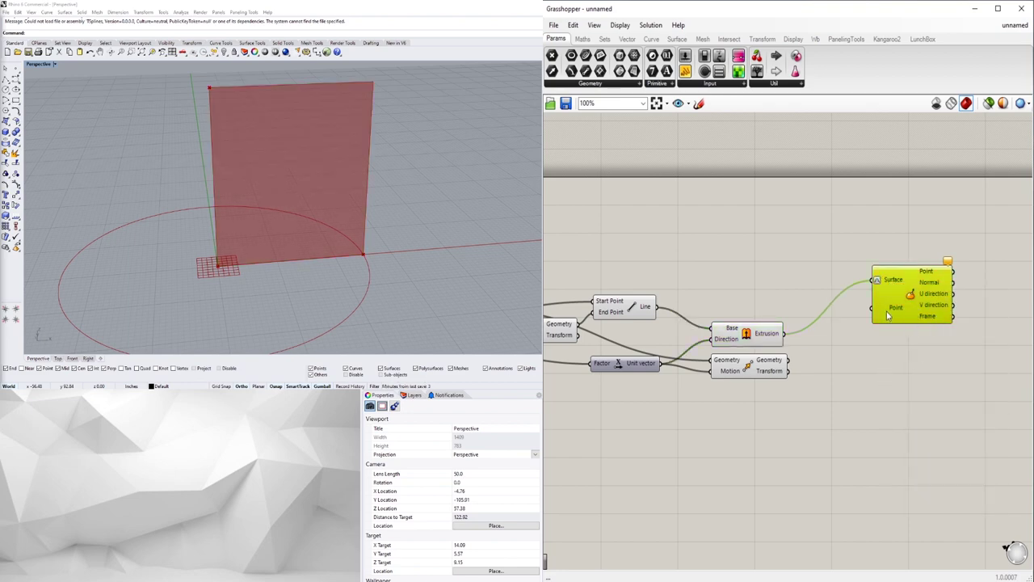
Add an MD Slider above the Extrude component and connect it to the Evaluate Surface component's Point input.
{"action": "left_click", "coordinate": [779, 253]}
{"action": "double_click", "coordinate": [780, 253]}
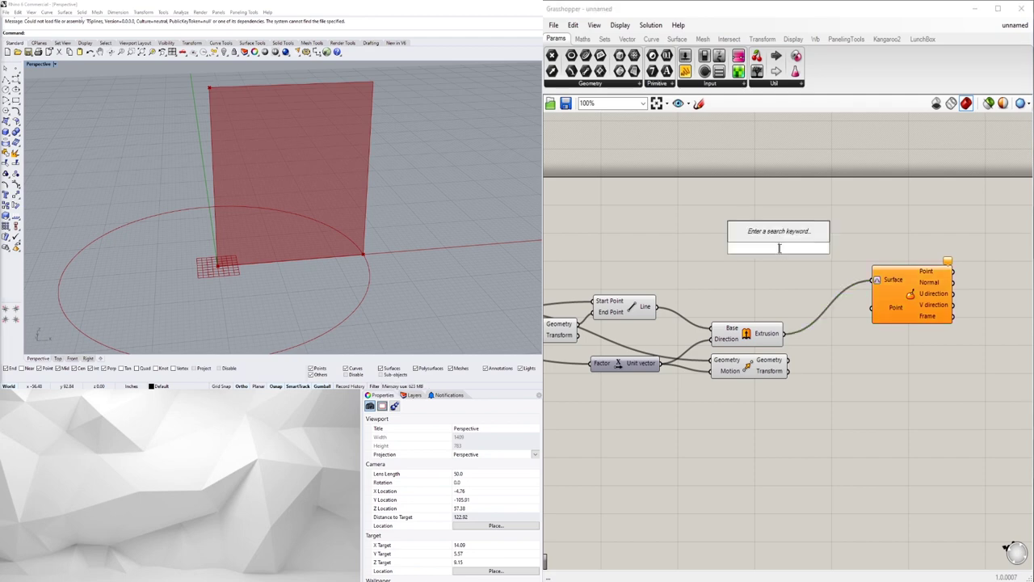
{"action": "type", "text": "md"}
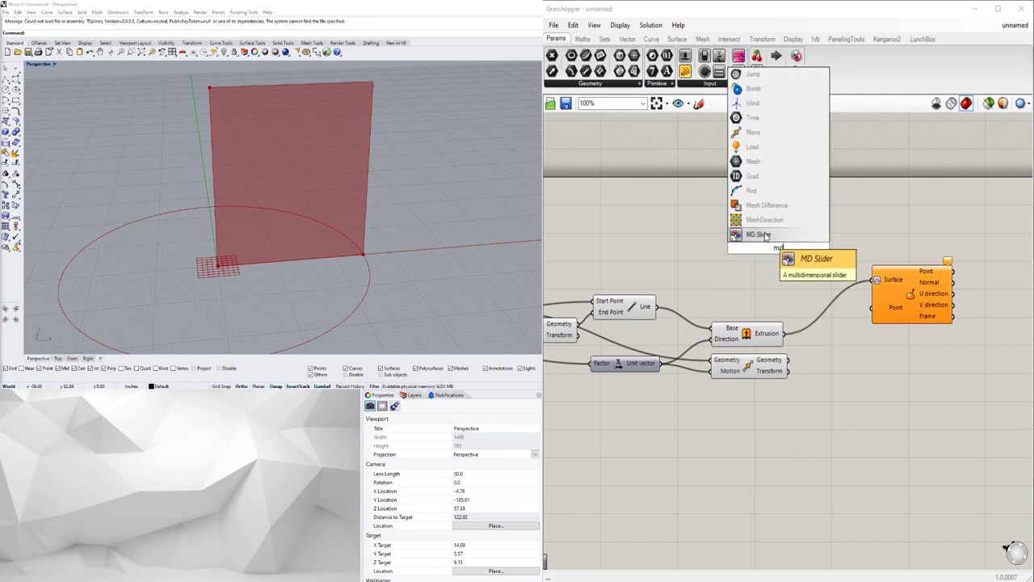
{"action": "key", "text": "Return"}
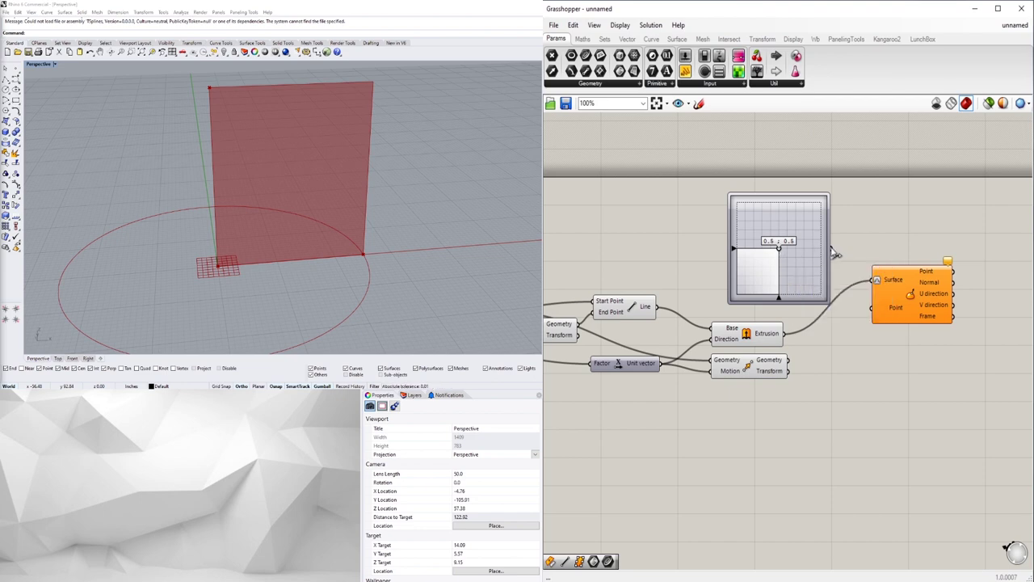
{"action": "left_click_drag", "start_coordinate": [834, 254], "coordinate": [947, 310]}
Set the MD Slider to 1.0 ; 1.0 so the evaluated point sits at the extruded surface's upper outer corner.
{"action": "mouse_move", "coordinate": [782, 248]}
{"action": "left_mouse_down"}
{"action": "mouse_move", "coordinate": [799, 260]}
{"action": "mouse_move", "coordinate": [814, 212]}
{"action": "mouse_move", "coordinate": [746, 217]}
{"action": "mouse_move", "coordinate": [757, 251]}
{"action": "mouse_move", "coordinate": [804, 252]}
{"action": "mouse_move", "coordinate": [812, 212]}
{"action": "mouse_move", "coordinate": [775, 214]}
{"action": "mouse_move", "coordinate": [781, 265]}
{"action": "mouse_move", "coordinate": [785, 211]}
{"action": "mouse_move", "coordinate": [775, 216]}
{"action": "mouse_move", "coordinate": [783, 255]}
{"action": "left_mouse_up"}
{"action": "left_click", "coordinate": [939, 409]}
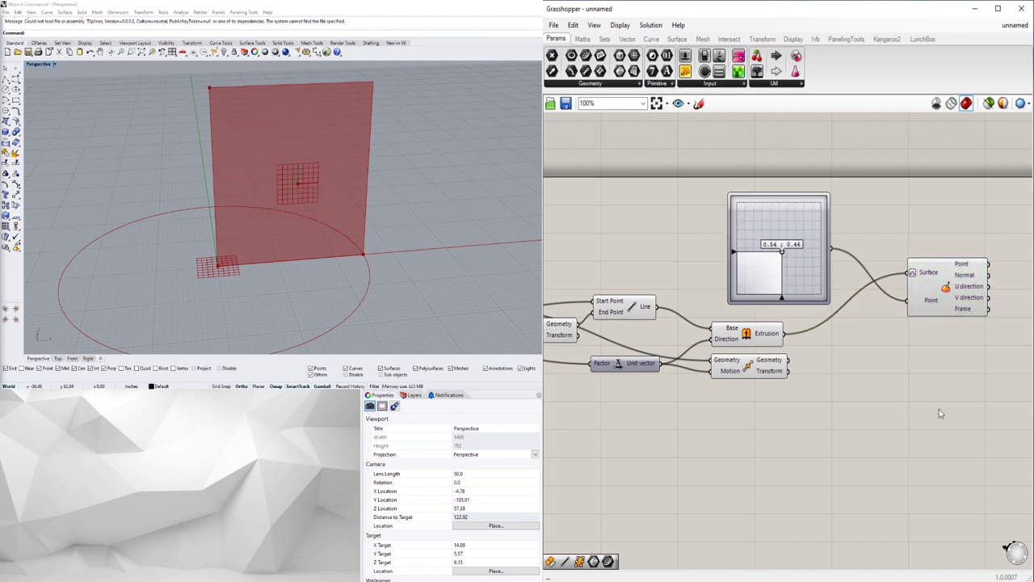
{"action": "right_click_drag", "start_coordinate": [939, 409], "coordinate": [858, 427]}
{"action": "left_click_drag", "start_coordinate": [701, 271], "coordinate": [727, 217]}
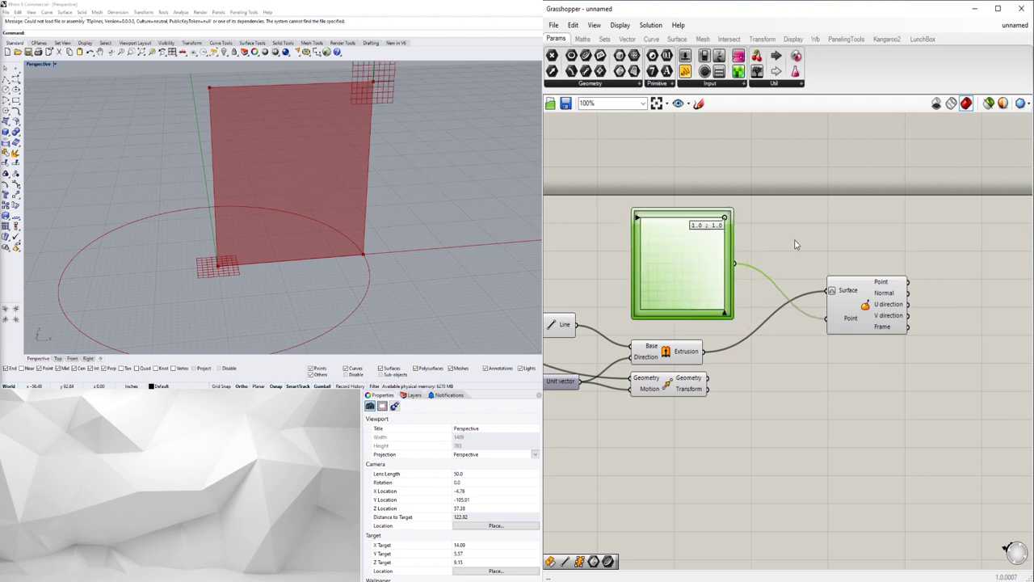
{"action": "left_click", "coordinate": [794, 240]}
Add a Nurbs Curve component and place it below and beyond the Evaluate Surface component.
{"action": "scroll", "coordinate": [884, 258], "scroll_direction": "down", "scroll_amount": 3}
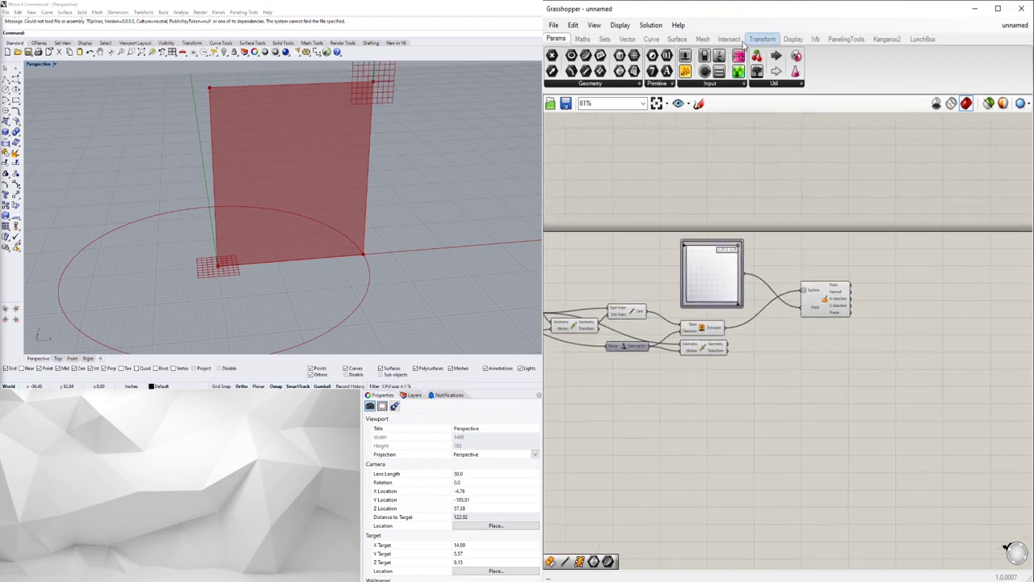
{"action": "left_click", "coordinate": [652, 40]}
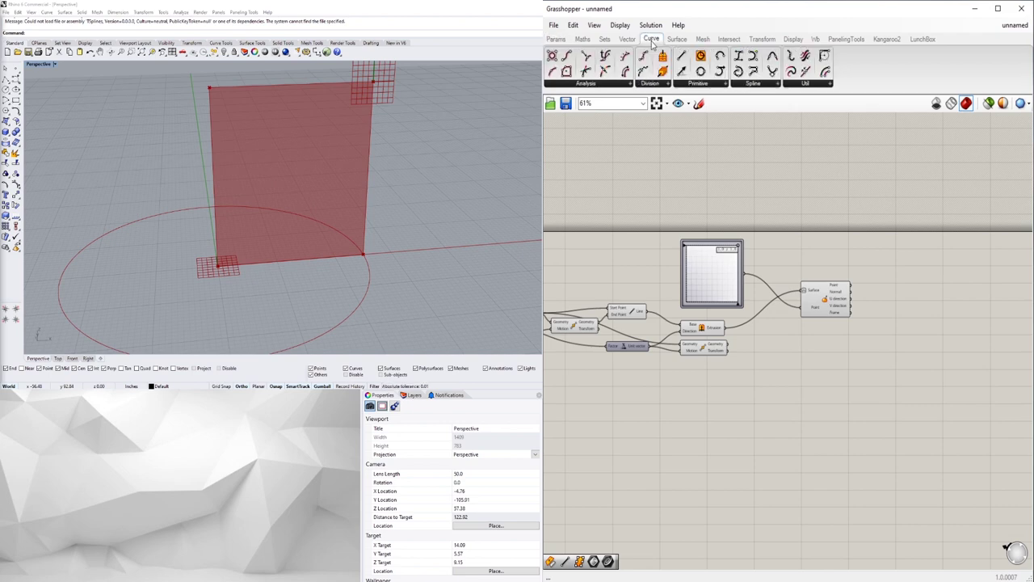
{"action": "left_click", "coordinate": [754, 84]}
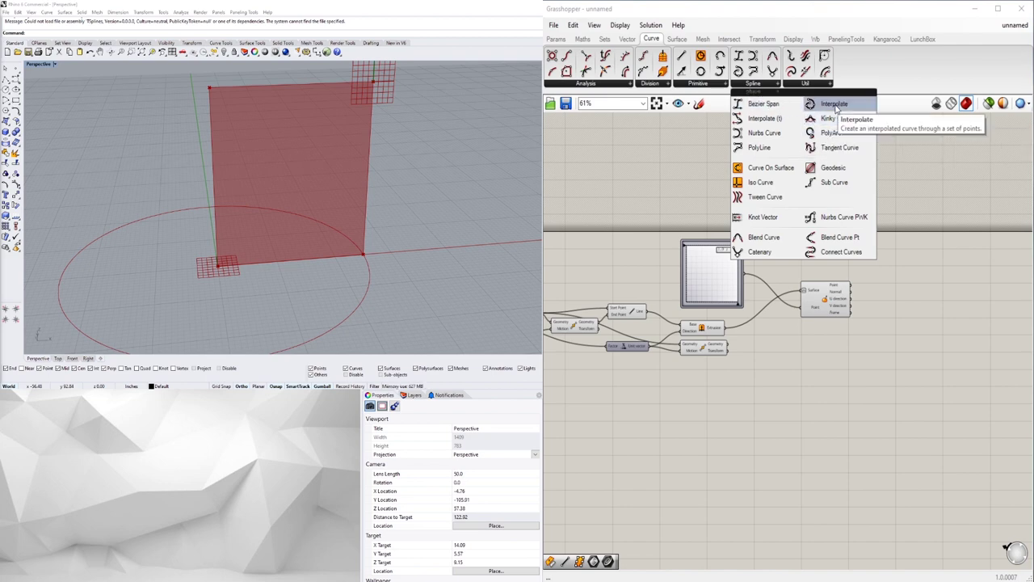
{"action": "left_click", "coordinate": [766, 137]}
{"action": "left_click", "coordinate": [929, 293]}
{"action": "scroll", "coordinate": [926, 297], "scroll_direction": "up", "scroll_amount": 2}
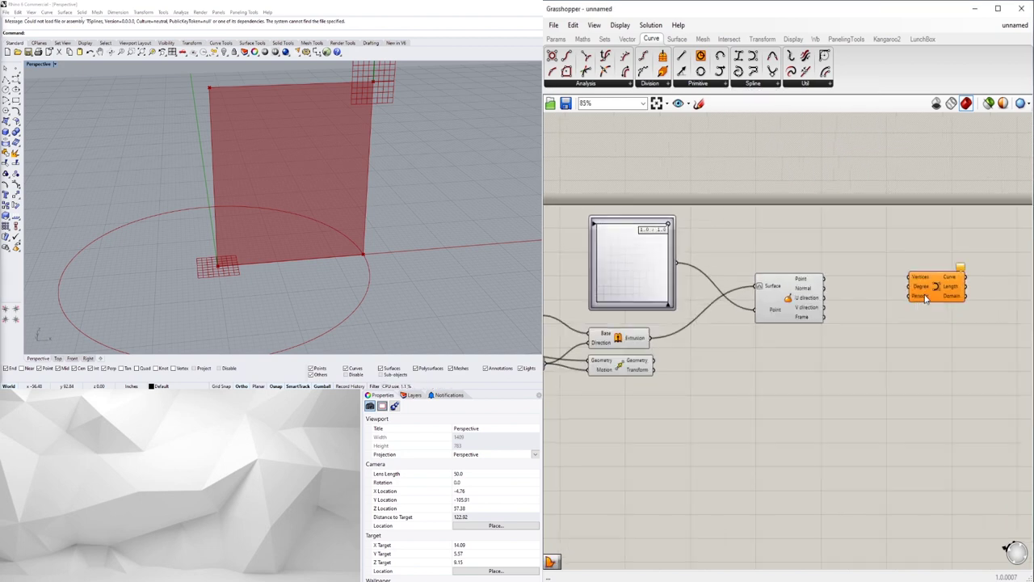
{"action": "left_click", "coordinate": [813, 280]}
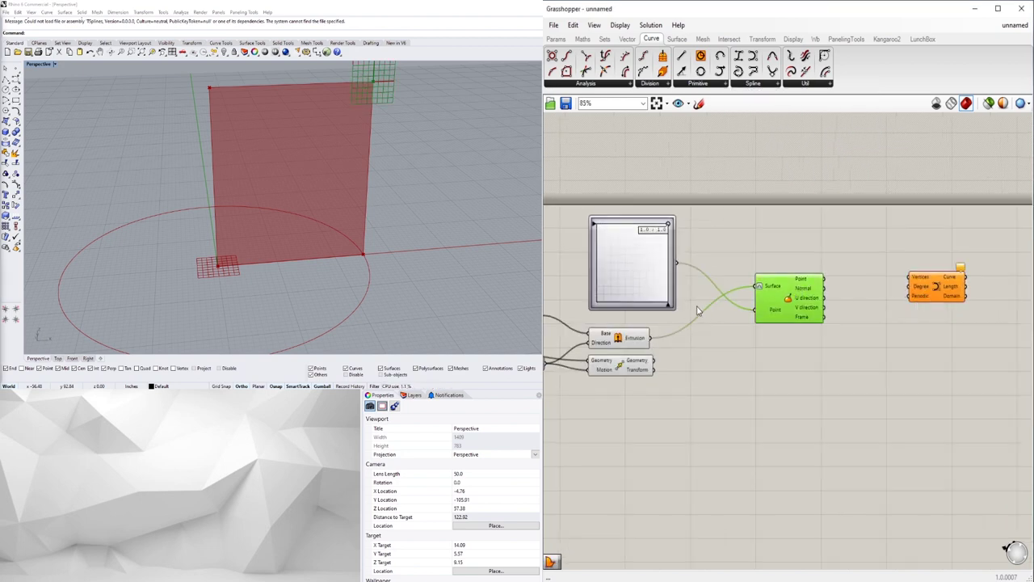
{"action": "left_click_drag", "start_coordinate": [941, 287], "coordinate": [920, 400]}
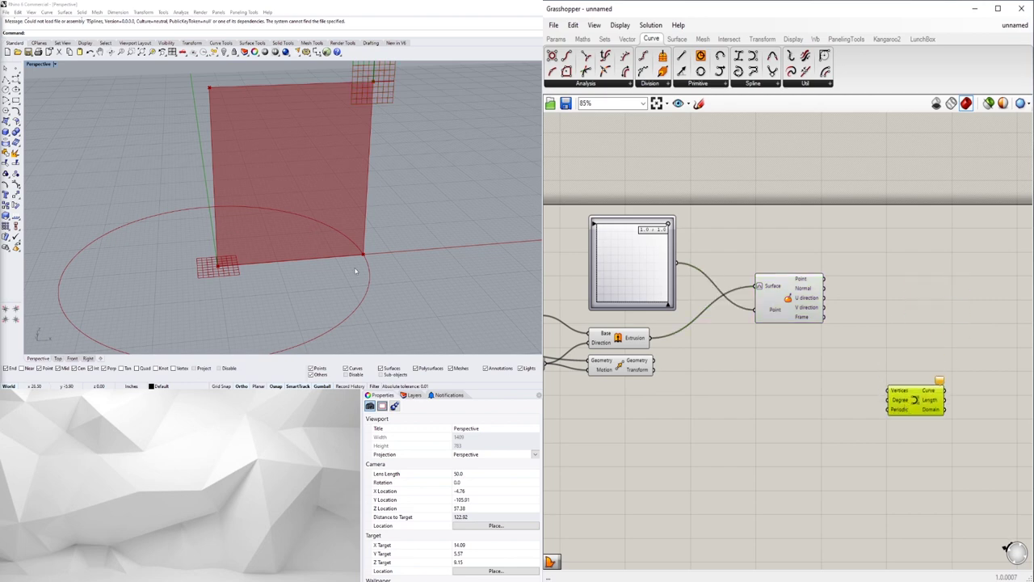
{"action": "right_click_drag", "start_coordinate": [680, 322], "coordinate": [845, 314]}
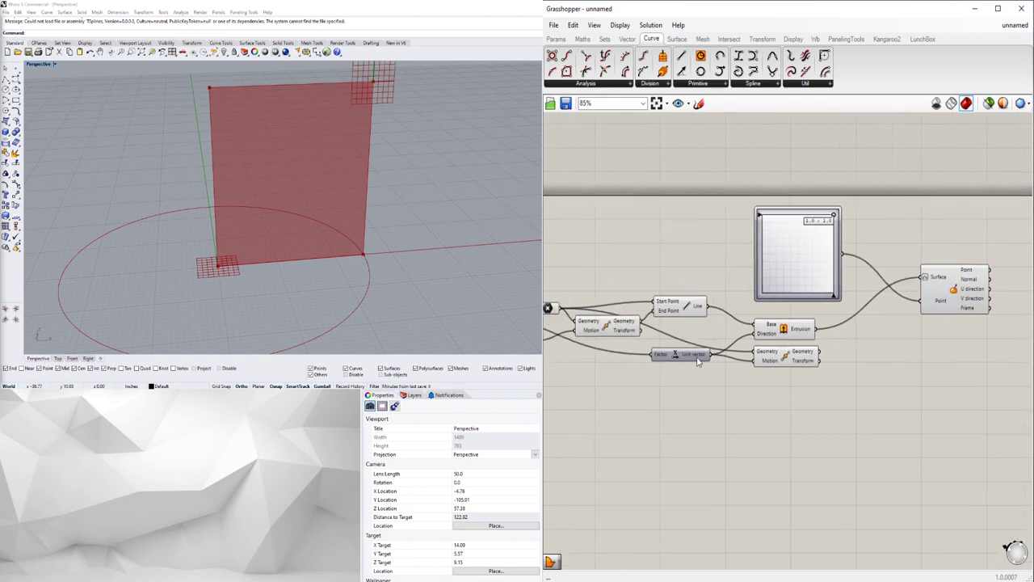
Connect the Geometry output of the Move component below Extrude and the Evaluate Surface Point output to the Nurbs Curve's Vertices input.
{"action": "left_click", "coordinate": [789, 365]}
{"action": "right_click_drag", "start_coordinate": [866, 380], "coordinate": [776, 373]}
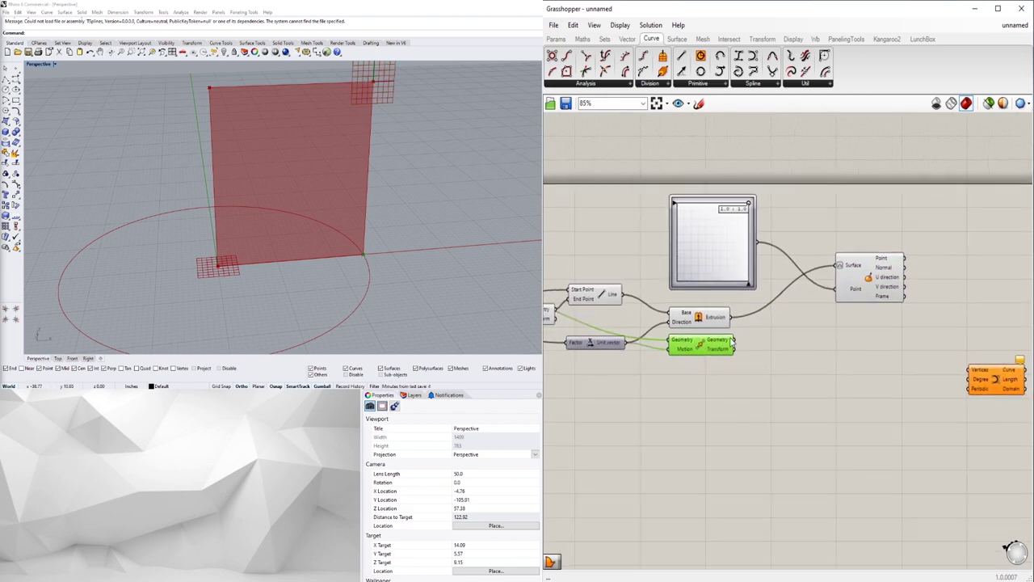
{"action": "left_click_drag", "start_coordinate": [733, 341], "coordinate": [976, 349]}
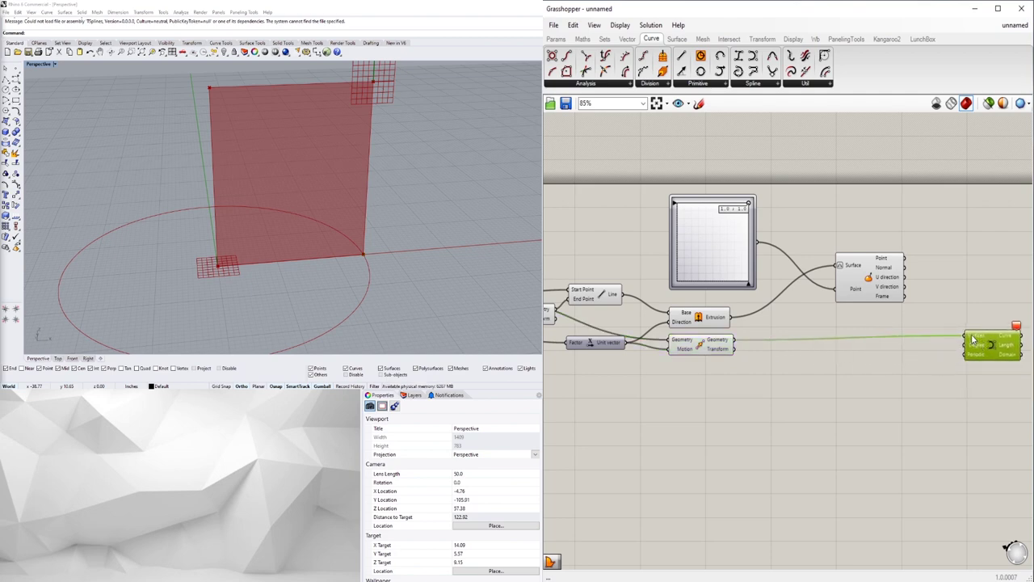
{"action": "left_click", "coordinate": [867, 267]}
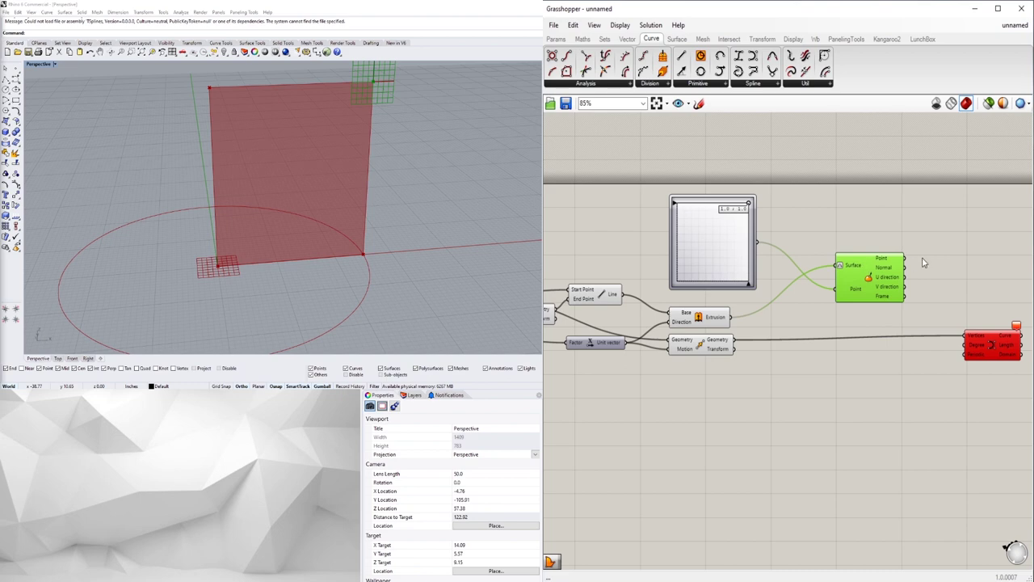
{"action": "left_click_drag", "start_coordinate": [912, 268], "coordinate": [990, 357]}
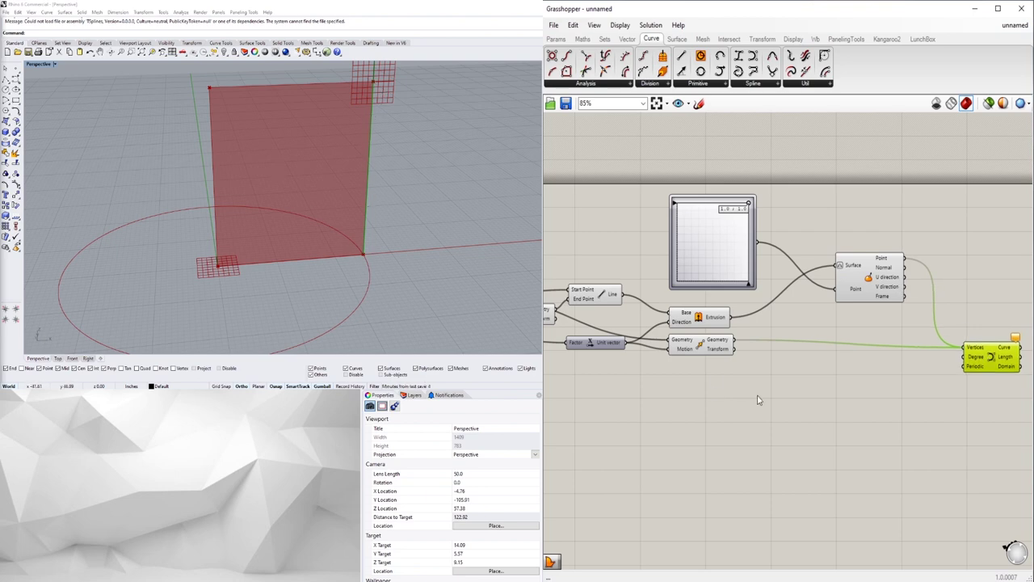
Add the vertically moved axis-top point as the third vertex of the Nurbs Curve, keeping the two existing connections.
{"action": "scroll", "coordinate": [727, 316], "scroll_direction": "down", "scroll_amount": 1}
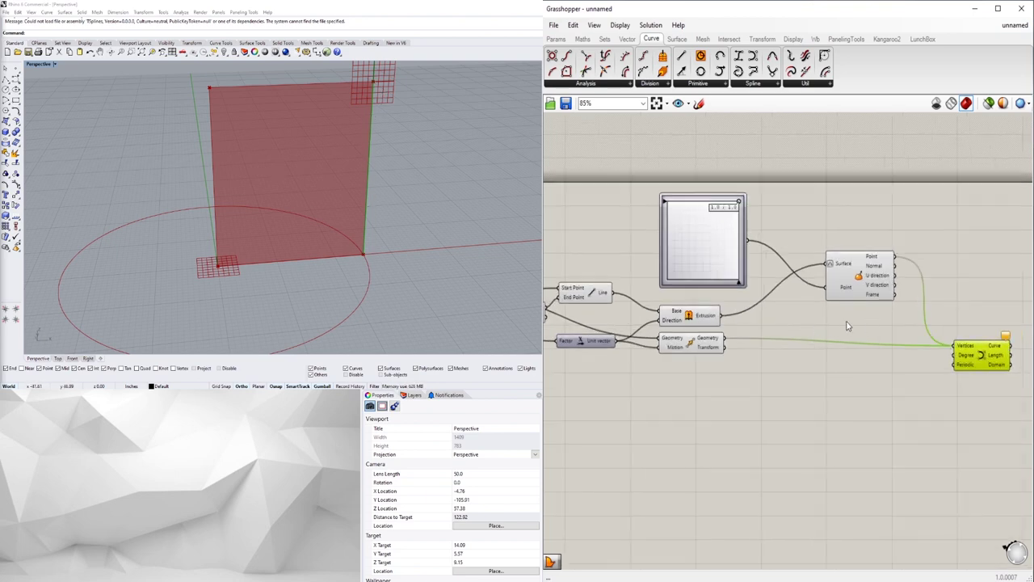
{"action": "scroll", "coordinate": [646, 271], "scroll_direction": "up", "scroll_amount": 1}
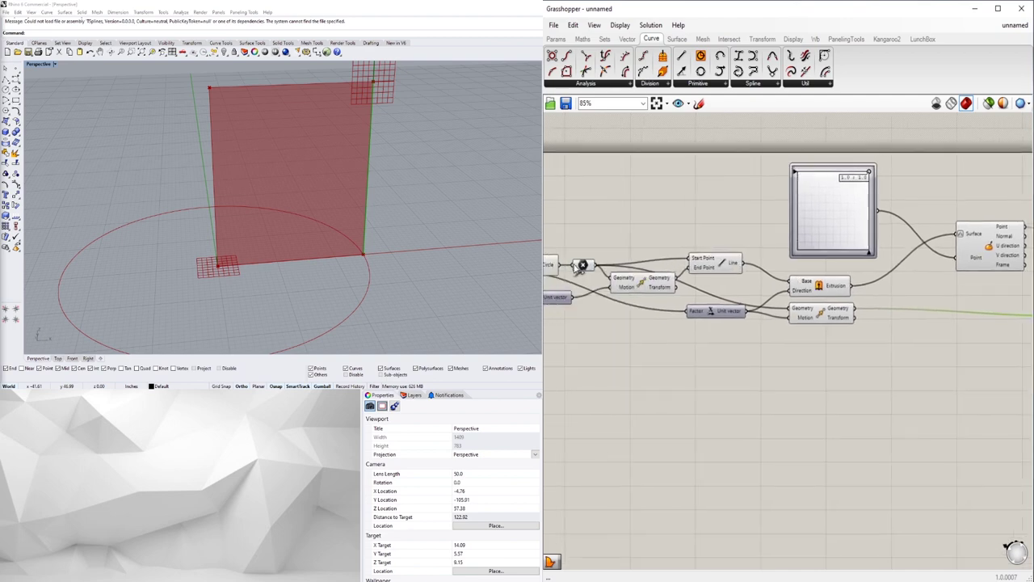
{"action": "left_click", "coordinate": [649, 285]}
{"action": "scroll", "coordinate": [647, 288], "scroll_direction": "down", "scroll_amount": 2}
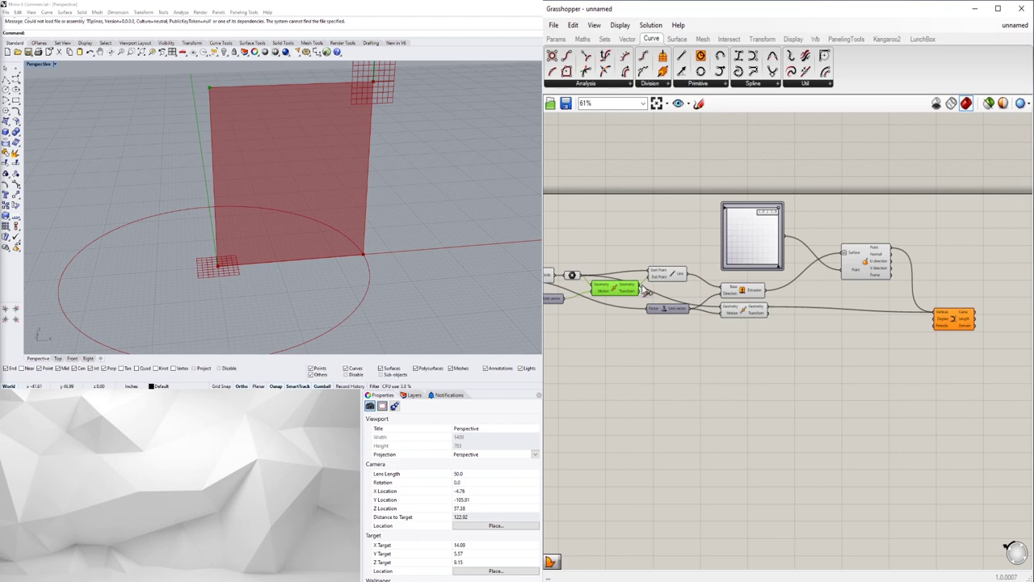
{"action": "left_click_drag", "start_coordinate": [641, 285], "coordinate": [940, 302], "text": "shift"}
{"action": "right_click_drag", "start_coordinate": [409, 156], "coordinate": [333, 181], "text": "shift"}
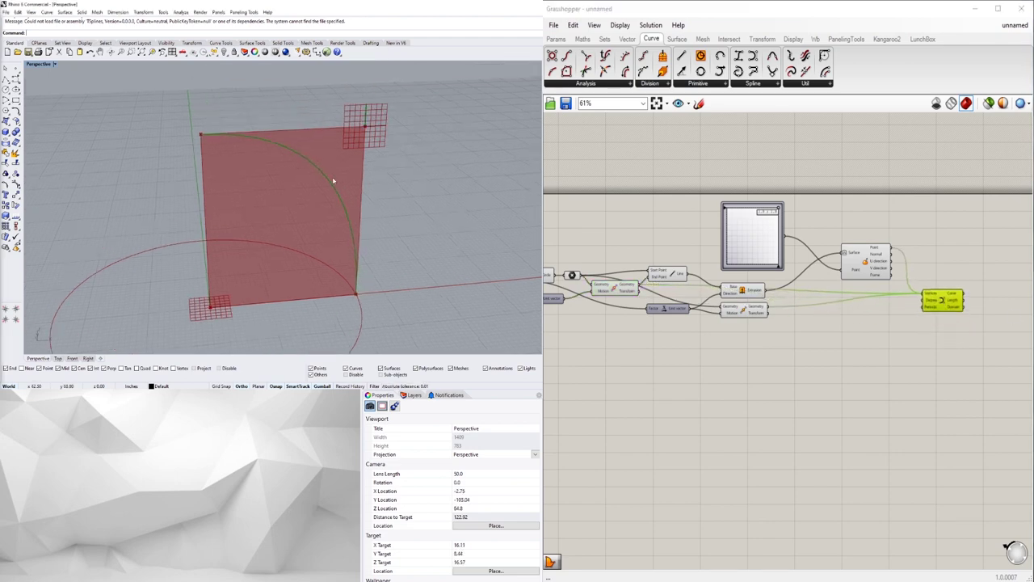
{"action": "right_click_drag", "start_coordinate": [248, 199], "coordinate": [189, 140]}
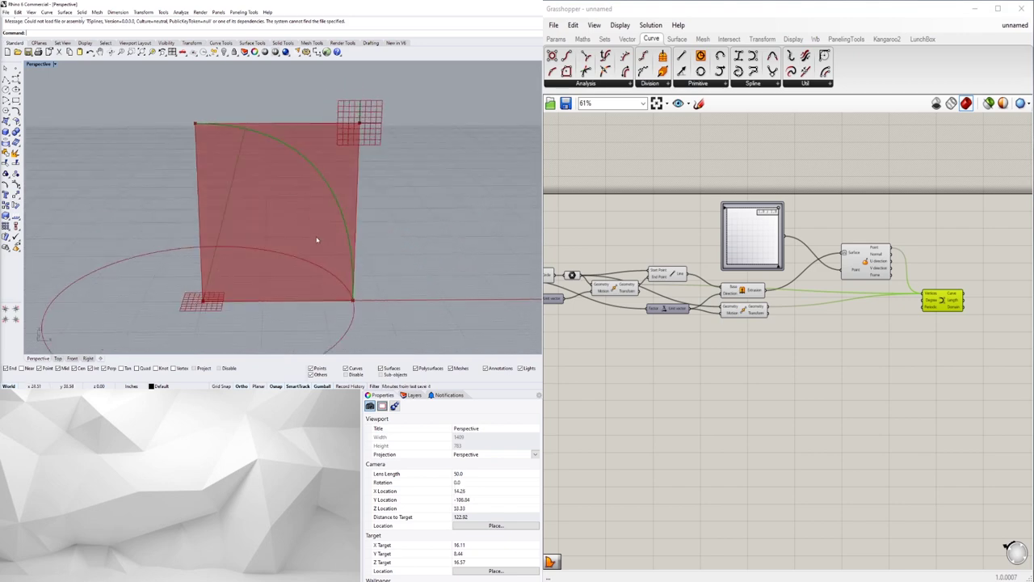
Set the MD Slider to 0.74 ; 0.8 to flatten the profile curve.
{"action": "scroll", "coordinate": [804, 240], "scroll_direction": "up", "scroll_amount": 3}
{"action": "left_click_drag", "start_coordinate": [787, 196], "coordinate": [765, 212]}
{"action": "left_click", "coordinate": [873, 207]}
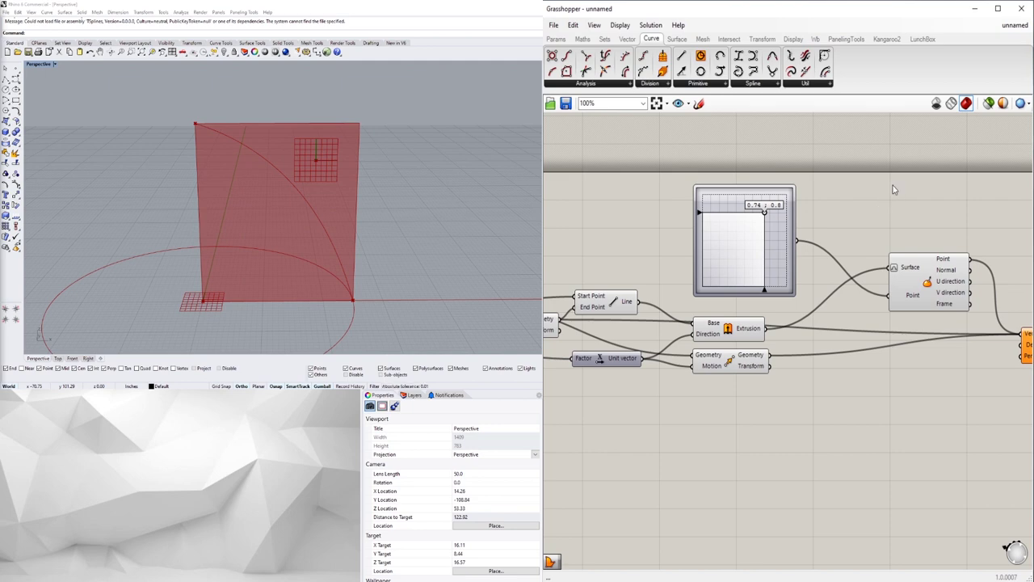
Turn off the preview of the Extrude component.
{"action": "scroll", "coordinate": [885, 212], "scroll_direction": "down", "scroll_amount": 3}
{"action": "right_click_drag", "start_coordinate": [885, 211], "coordinate": [778, 247]}
{"action": "scroll", "coordinate": [885, 295], "scroll_direction": "up", "scroll_amount": 2}
{"action": "mouse_move", "coordinate": [872, 337]}
{"action": "left_mouse_down"}
{"action": "mouse_move", "coordinate": [851, 348]}
{"action": "mouse_move", "coordinate": [877, 342]}
{"action": "left_mouse_up"}
{"action": "left_click", "coordinate": [889, 311]}
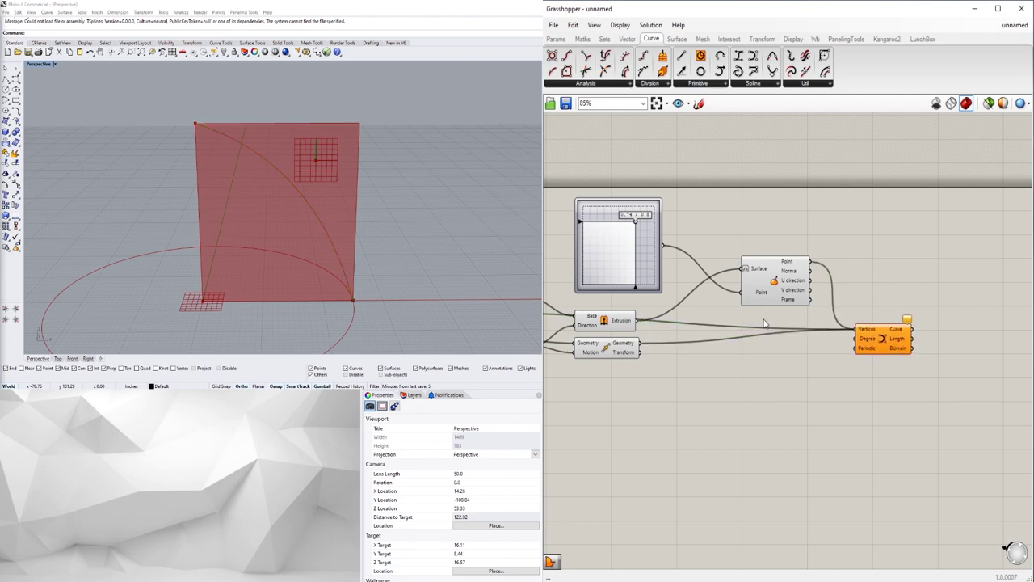
{"action": "right_click_drag", "start_coordinate": [745, 325], "coordinate": [851, 319]}
{"action": "left_click", "coordinate": [711, 317]}
{"action": "right_click", "coordinate": [710, 315]}
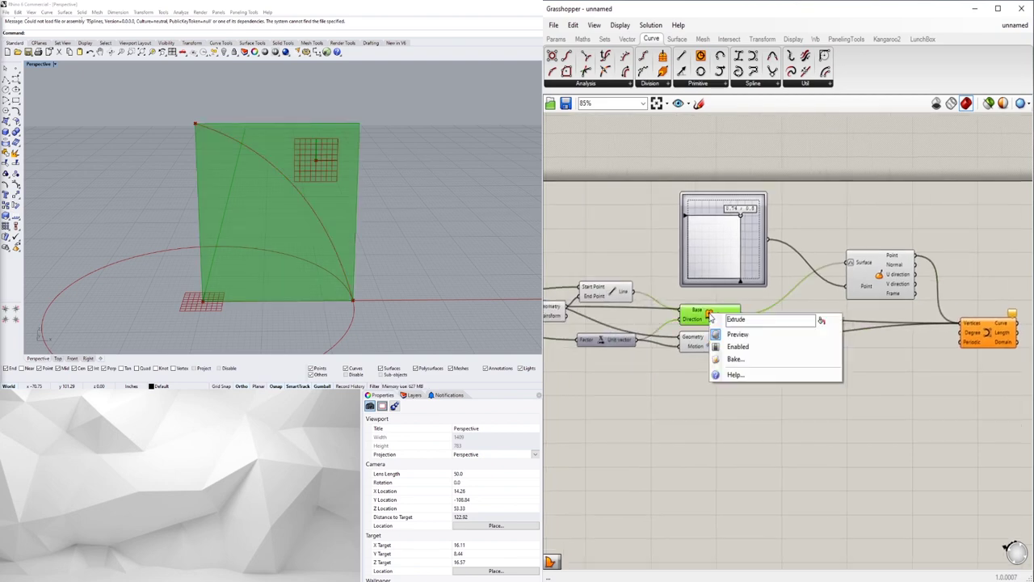
{"action": "left_click", "coordinate": [730, 336]}
{"action": "right_click_drag", "start_coordinate": [949, 218], "coordinate": [752, 174]}
Add a Revolution component beyond the Nurbs Curve and connect the Nurbs Curve's Curve output to its Curve input.
{"action": "left_click", "coordinate": [814, 224]}
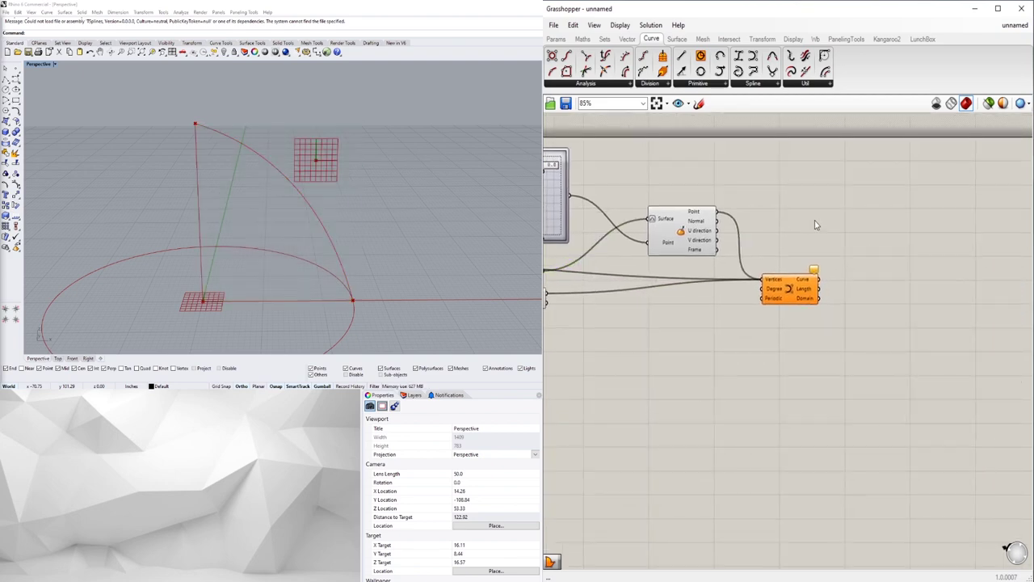
{"action": "scroll", "coordinate": [829, 227], "scroll_direction": "down", "scroll_amount": 1}
{"action": "double_click", "coordinate": [856, 269]}
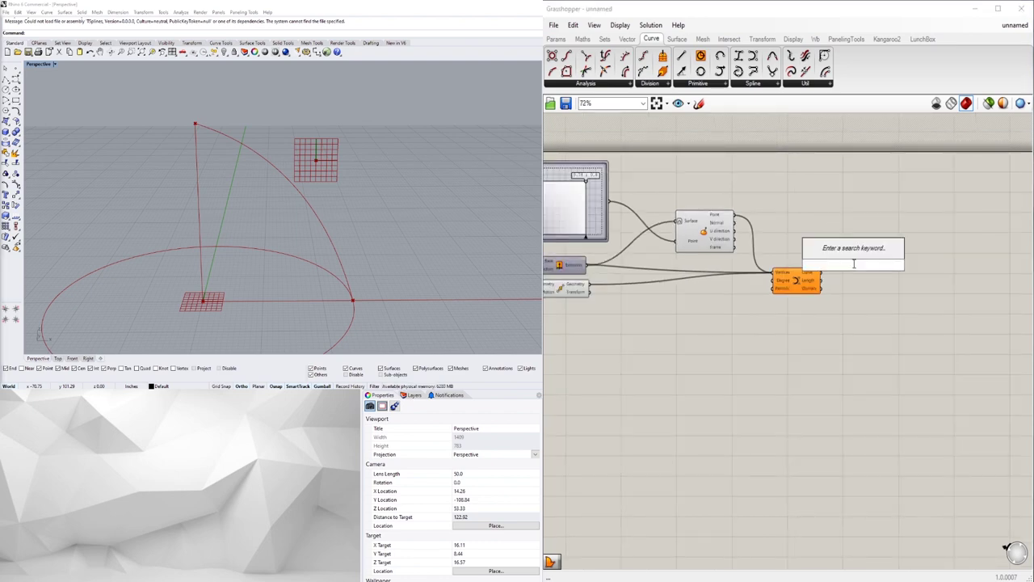
{"action": "type", "text": "rev"}
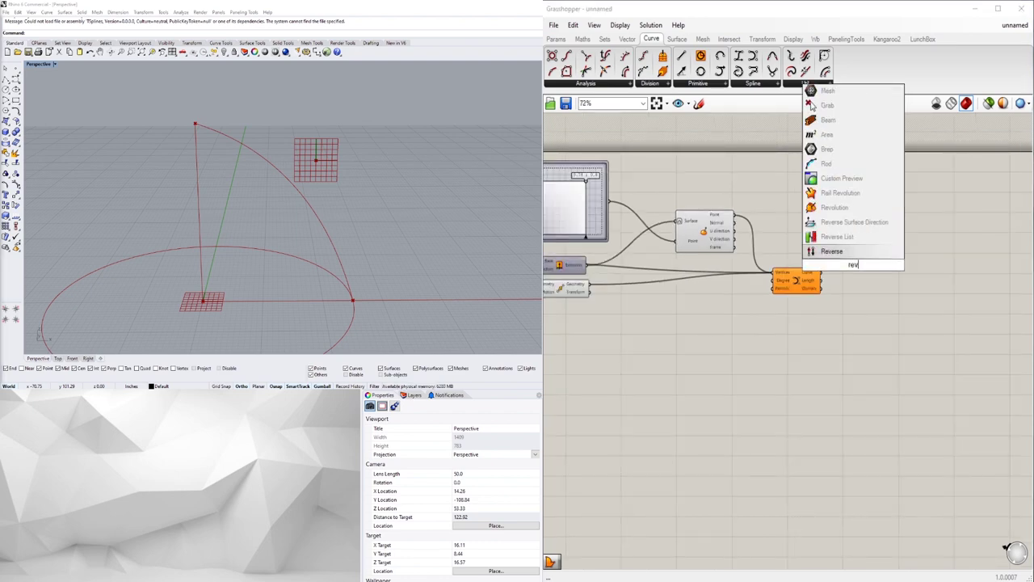
{"action": "left_click", "coordinate": [840, 208]}
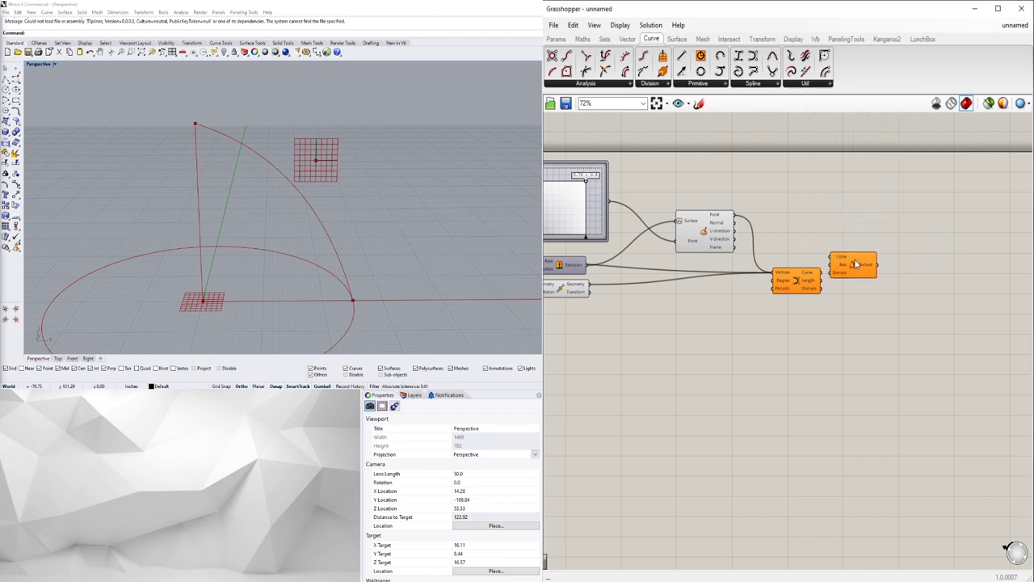
{"action": "left_click", "coordinate": [824, 279]}
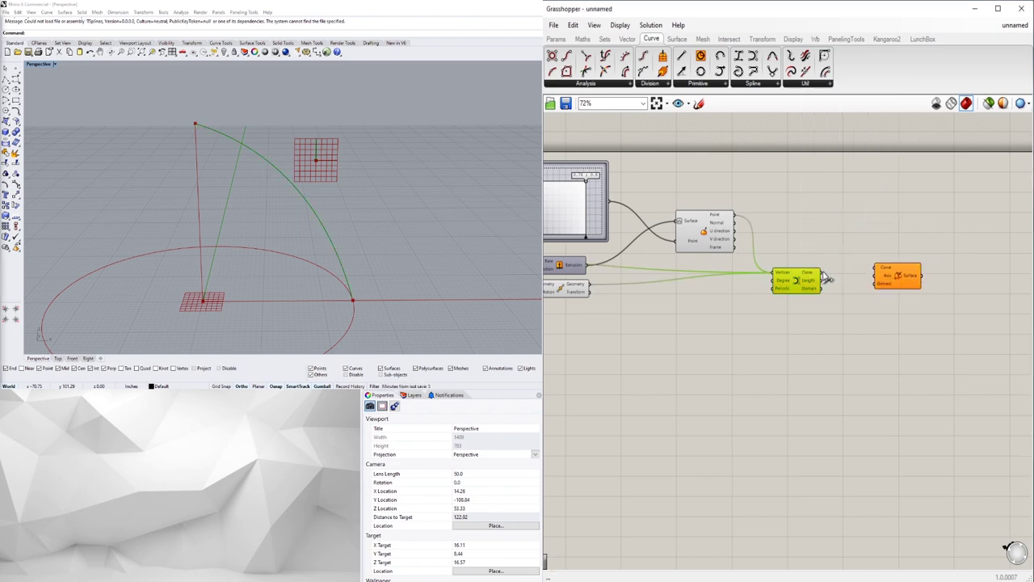
{"action": "left_click_drag", "start_coordinate": [826, 280], "coordinate": [885, 271]}
{"action": "left_click", "coordinate": [897, 277]}
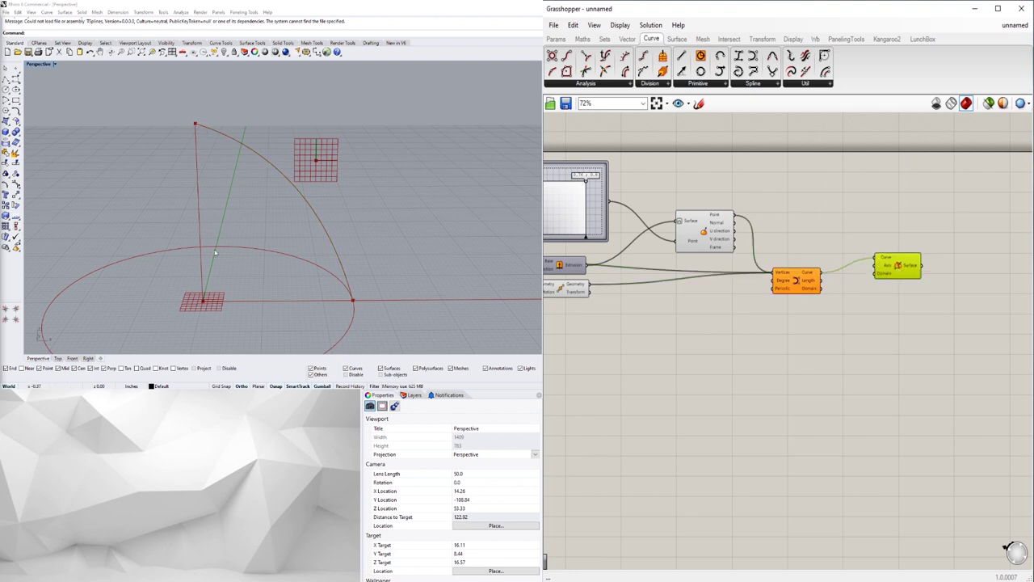
Connect the vertical Line to the Revolution component's Axis input to revolve the profile into a dome.
{"action": "scroll", "coordinate": [882, 341], "scroll_direction": "down", "scroll_amount": 3}
{"action": "right_click_drag", "start_coordinate": [645, 332], "coordinate": [813, 321]}
{"action": "scroll", "coordinate": [707, 266], "scroll_direction": "up", "scroll_amount": 4}
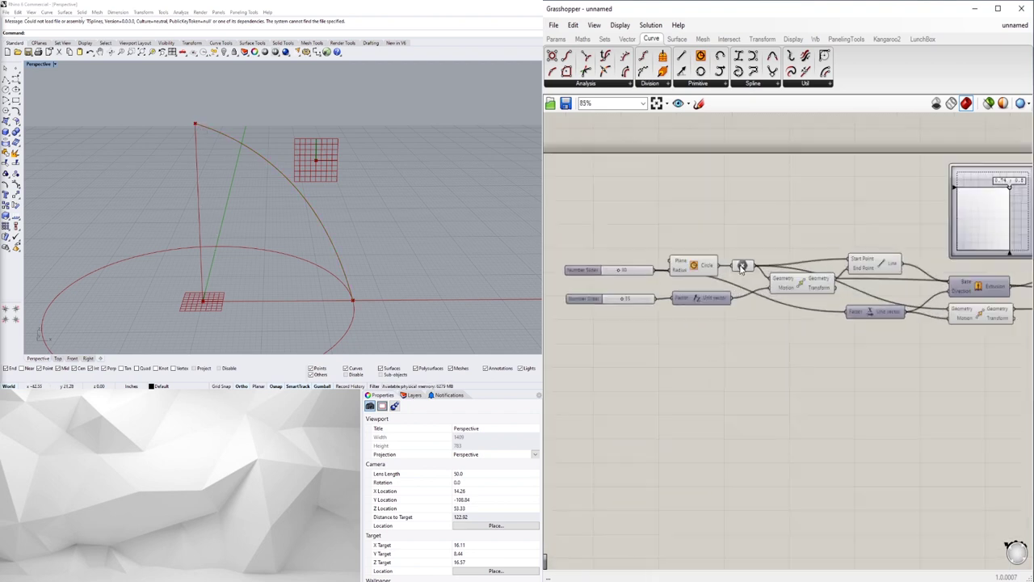
{"action": "left_click", "coordinate": [742, 266]}
{"action": "scroll", "coordinate": [797, 299], "scroll_direction": "down", "scroll_amount": 3}
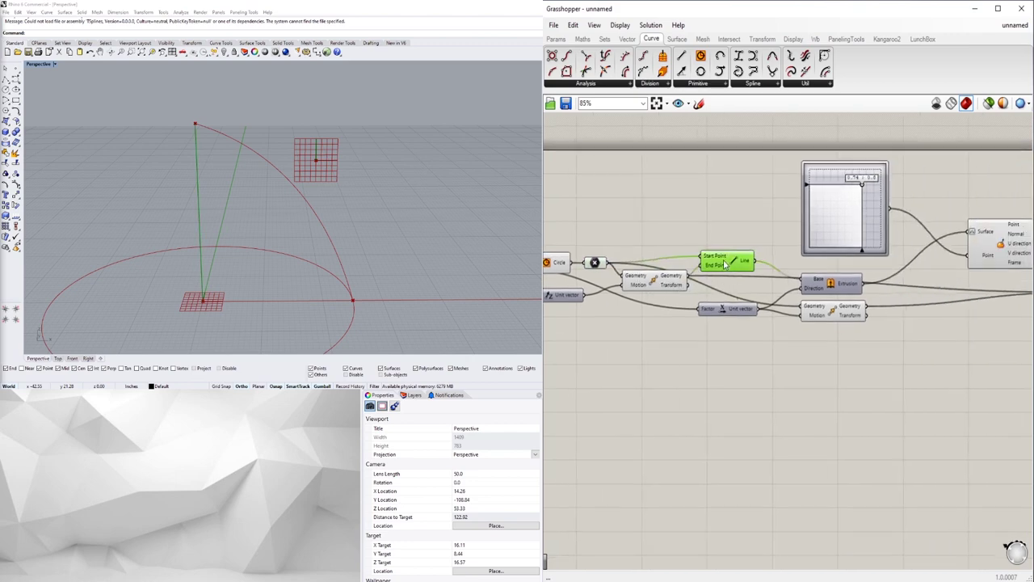
{"action": "scroll", "coordinate": [958, 266], "scroll_direction": "up", "scroll_amount": 6}
{"action": "left_click_drag", "start_coordinate": [754, 261], "coordinate": [952, 279]}
{"action": "left_click", "coordinate": [967, 360]}
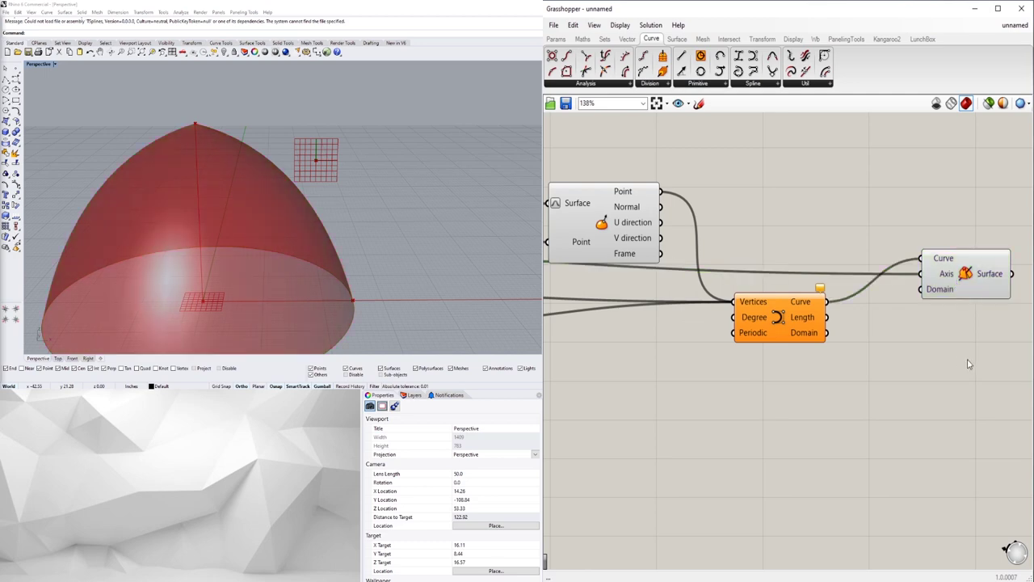
Set the MD Slider to 1.0 ; 0.63 to reshape the revolved dome.
{"action": "scroll", "coordinate": [295, 219], "scroll_direction": "down", "scroll_amount": 4}
{"action": "right_click_drag", "start_coordinate": [295, 219], "coordinate": [306, 194]}
{"action": "right_click_drag", "start_coordinate": [735, 358], "coordinate": [870, 353]}
{"action": "scroll", "coordinate": [870, 349], "scroll_direction": "down", "scroll_amount": 3}
{"action": "left_click_drag", "start_coordinate": [890, 332], "coordinate": [881, 343]}
{"action": "scroll", "coordinate": [934, 326], "scroll_direction": "down", "scroll_amount": 1}
{"action": "right_click_drag", "start_coordinate": [931, 323], "coordinate": [898, 304]}
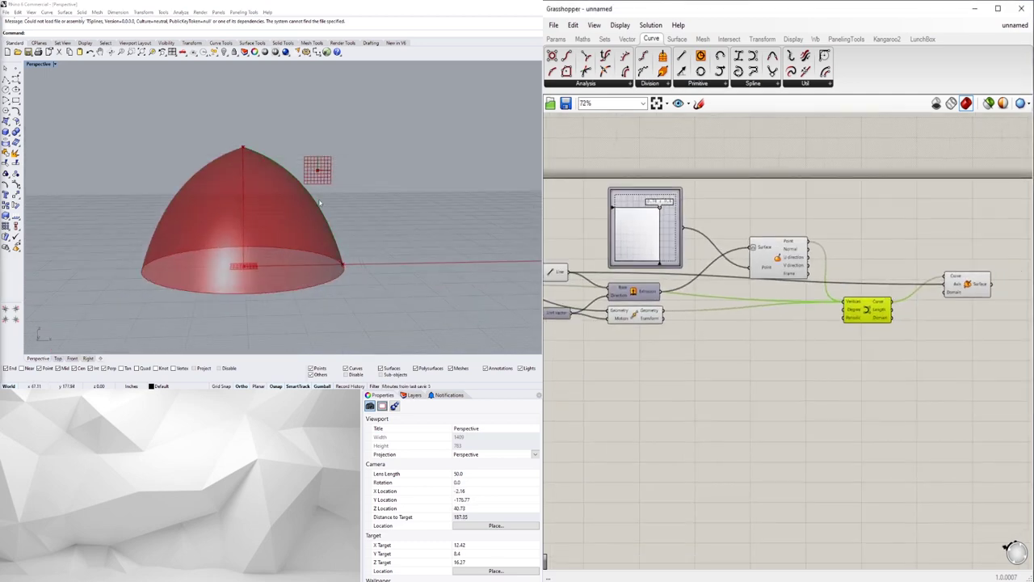
{"action": "left_click", "coordinate": [638, 215]}
{"action": "scroll", "coordinate": [638, 215], "scroll_direction": "up", "scroll_amount": 2}
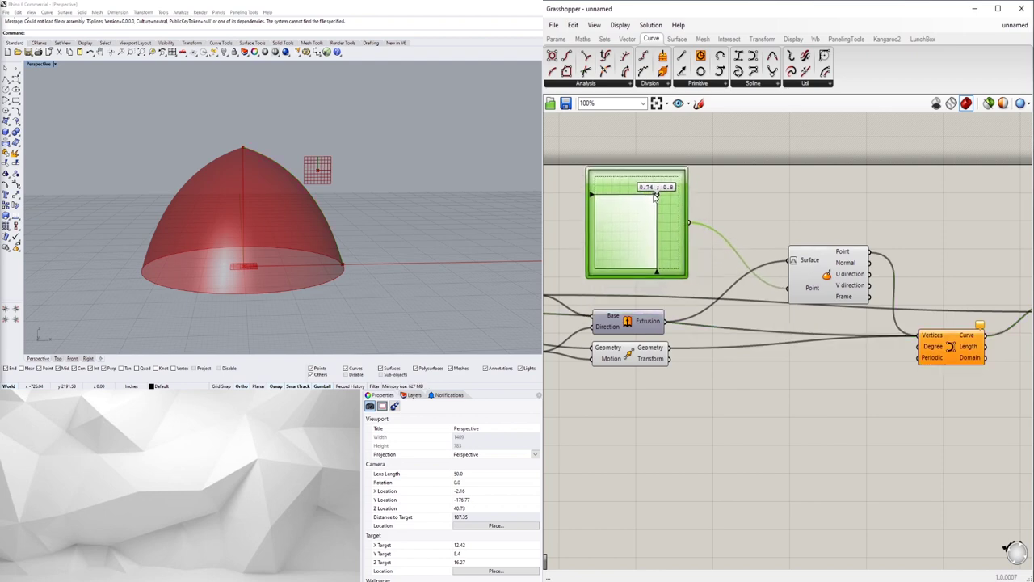
{"action": "left_click_drag", "start_coordinate": [659, 205], "coordinate": [724, 211]}
{"action": "left_click", "coordinate": [791, 210]}
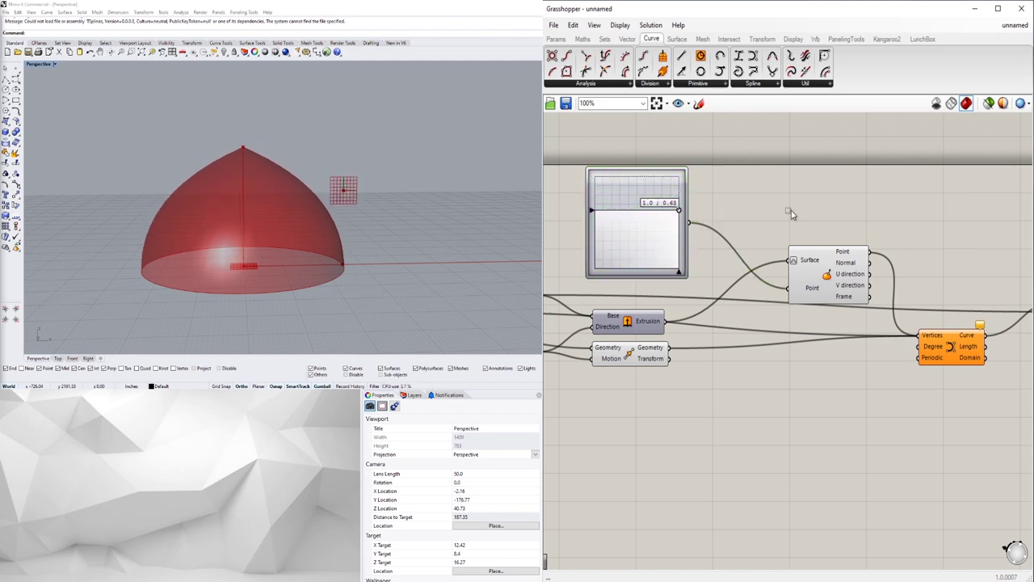
Examine the dome's pointed apex and trace the components that feed the profile curve's top point.
{"action": "left_click", "coordinate": [228, 160]}
{"action": "mouse_move", "coordinate": [229, 160]}
{"action": "right_mouse_down"}
{"action": "mouse_move", "coordinate": [231, 129]}
{"action": "mouse_move", "coordinate": [223, 165]}
{"action": "right_mouse_up"}
{"action": "right_click_drag", "start_coordinate": [219, 204], "coordinate": [286, 185], "text": "shift"}
{"action": "right_click_drag", "start_coordinate": [317, 132], "coordinate": [302, 175]}
{"action": "scroll", "coordinate": [302, 175], "scroll_direction": "up", "scroll_amount": 4}
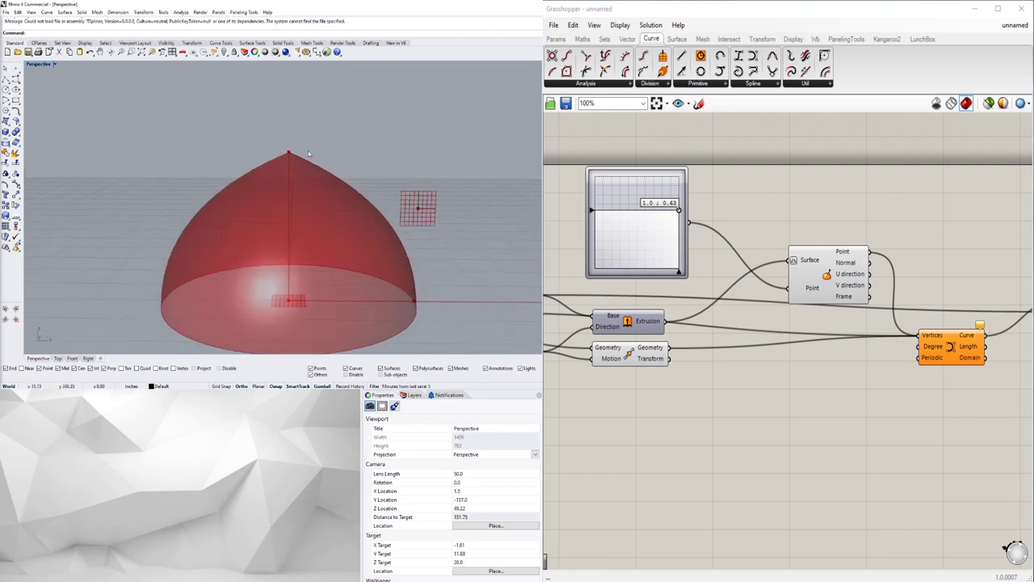
{"action": "scroll", "coordinate": [870, 404], "scroll_direction": "down", "scroll_amount": 2}
{"action": "left_click", "coordinate": [843, 314]}
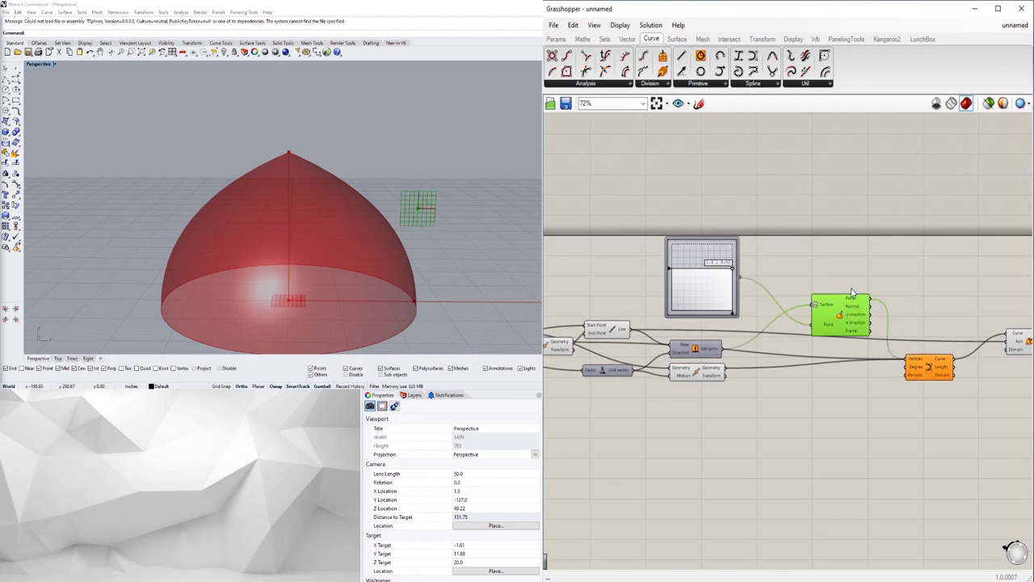
{"action": "scroll", "coordinate": [851, 289], "scroll_direction": "down", "scroll_amount": 1}
{"action": "scroll", "coordinate": [850, 289], "scroll_direction": "up", "scroll_amount": 1}
{"action": "right_click_drag", "start_coordinate": [707, 322], "coordinate": [834, 308]}
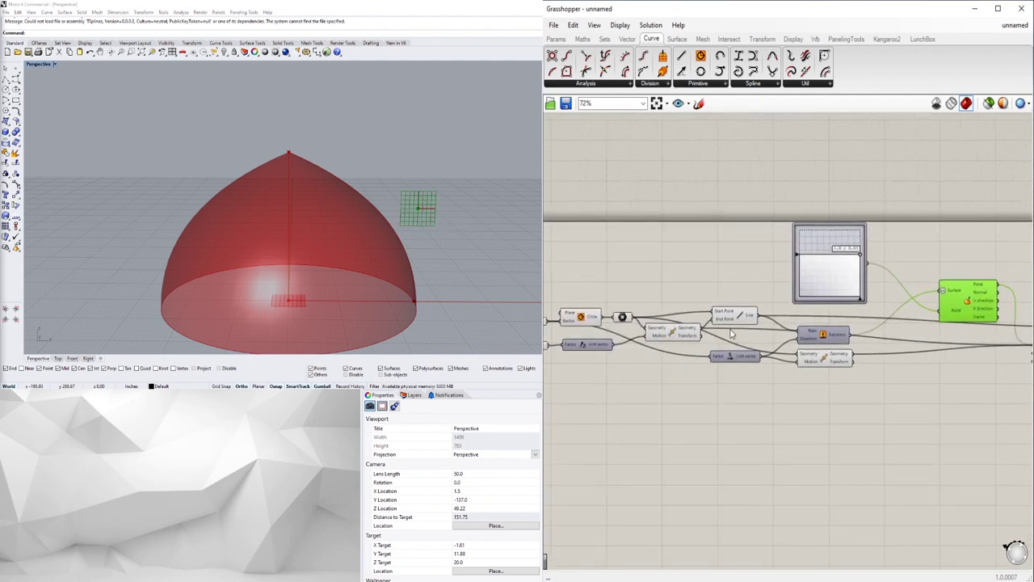
{"action": "scroll", "coordinate": [731, 334], "scroll_direction": "down", "scroll_amount": 1}
{"action": "left_click", "coordinate": [692, 333]}
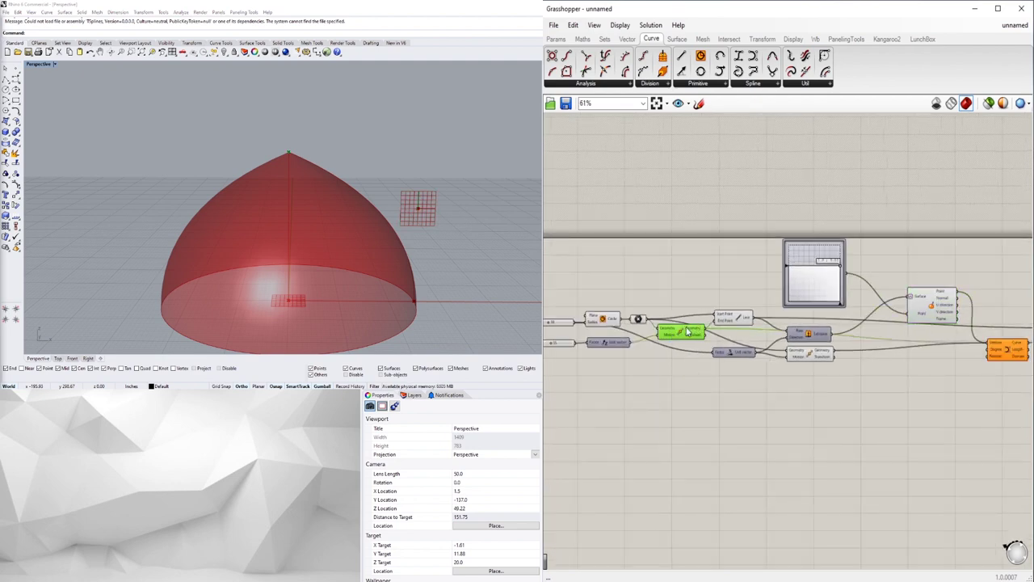
Add a Move component below the graph and connect the axis-top point to its Geometry input.
{"action": "double_click", "coordinate": [762, 443]}
{"action": "type", "text": "move"}
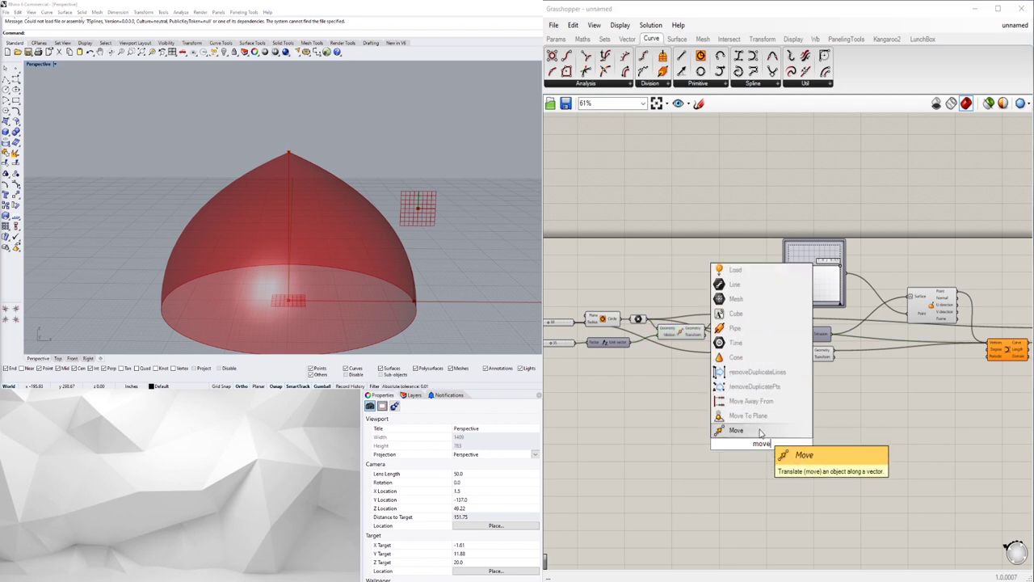
{"action": "left_click", "coordinate": [759, 434]}
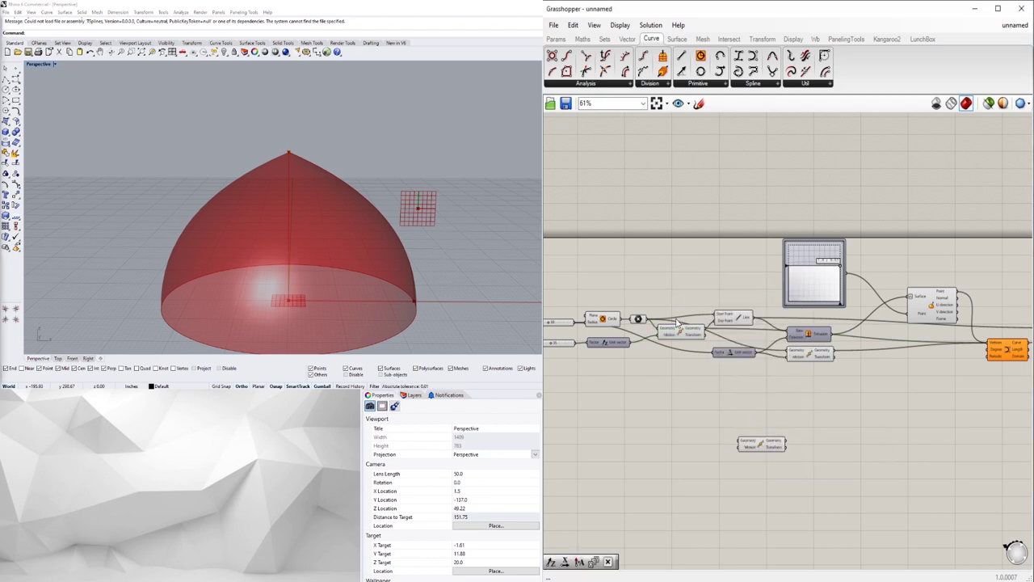
{"action": "left_click", "coordinate": [683, 334]}
{"action": "left_click_drag", "start_coordinate": [708, 335], "coordinate": [777, 408]}
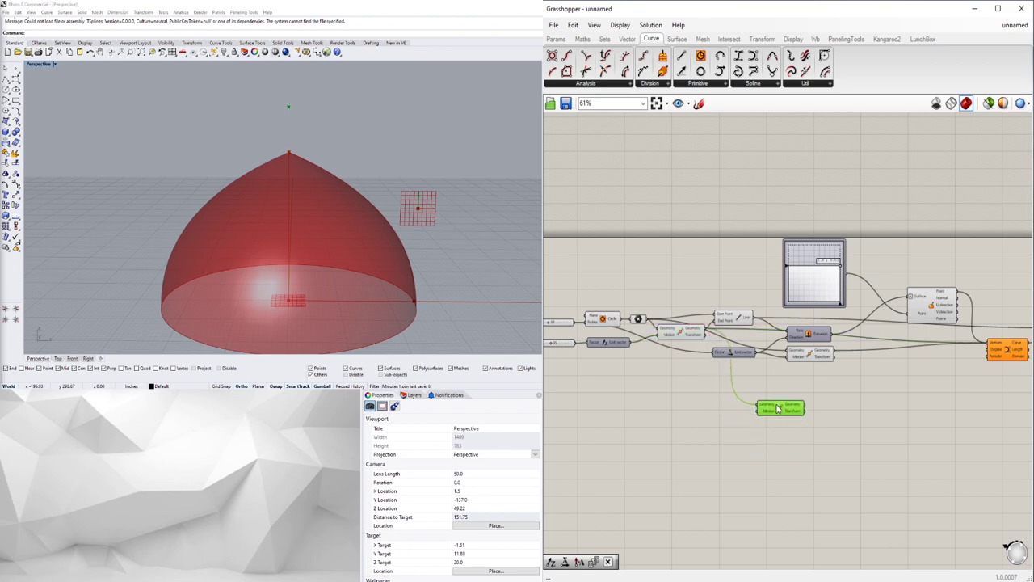
Add a Unit X component and connect it to the new Move component's Motion input.
{"action": "double_click", "coordinate": [691, 410]}
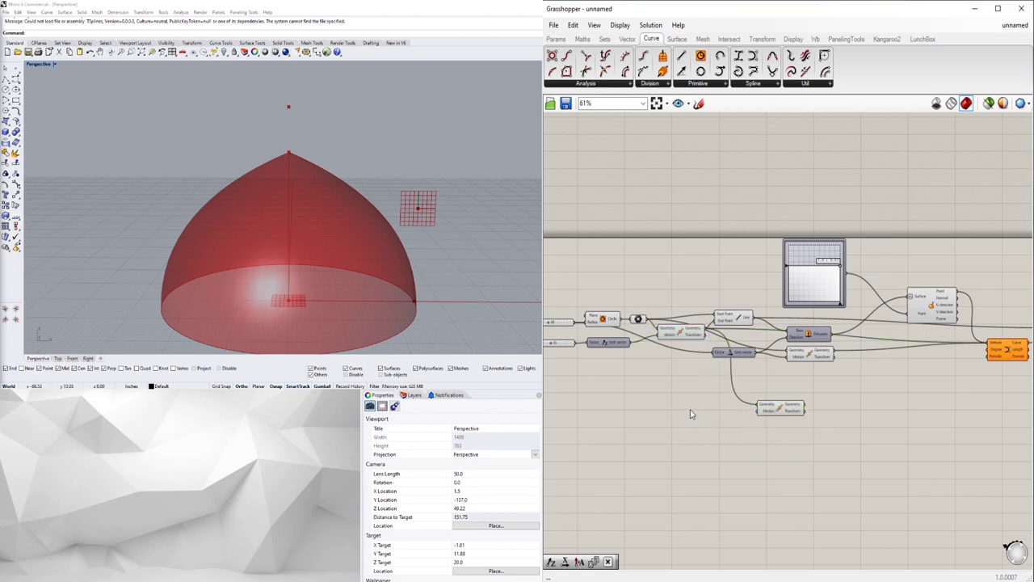
{"action": "type", "text": "x"}
{"action": "left_click", "coordinate": [670, 395]}
{"action": "left_click", "coordinate": [724, 415]}
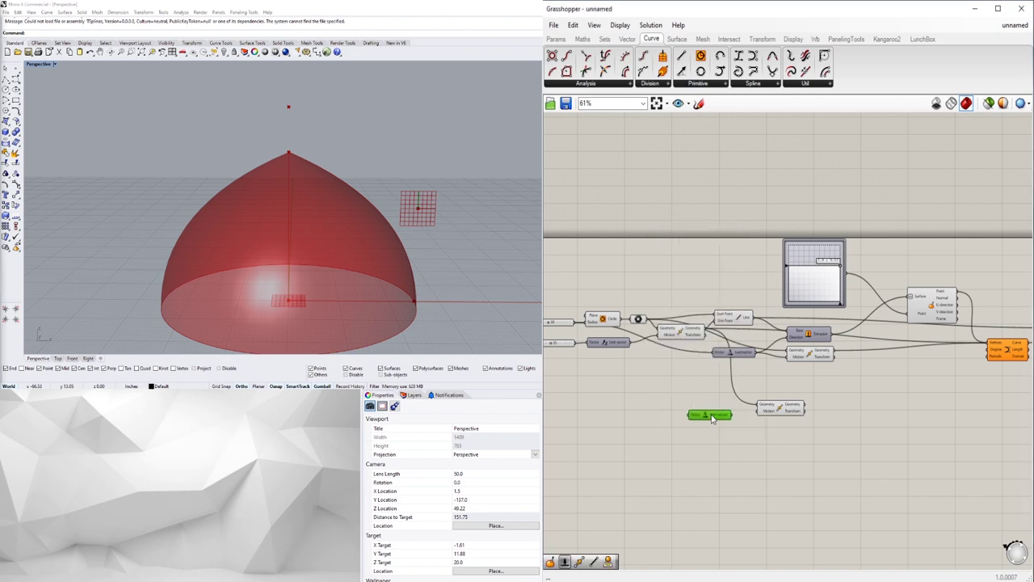
{"action": "mouse_move", "coordinate": [734, 418]}
{"action": "left_mouse_down"}
{"action": "mouse_move", "coordinate": [762, 418]}
{"action": "mouse_move", "coordinate": [734, 418]}
{"action": "left_mouse_up"}
Add a number slider with a value of 5 beside the new Unit X component.
{"action": "right_click_drag", "start_coordinate": [653, 420], "coordinate": [720, 412]}
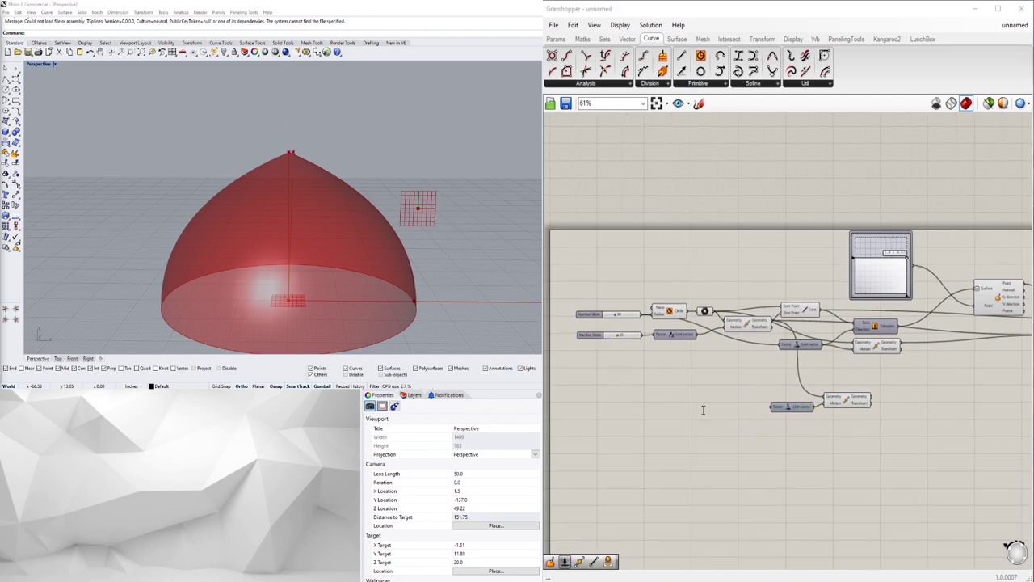
{"action": "double_click", "coordinate": [703, 409]}
{"action": "type", "text": "5"}
{"action": "key", "text": "Return"}
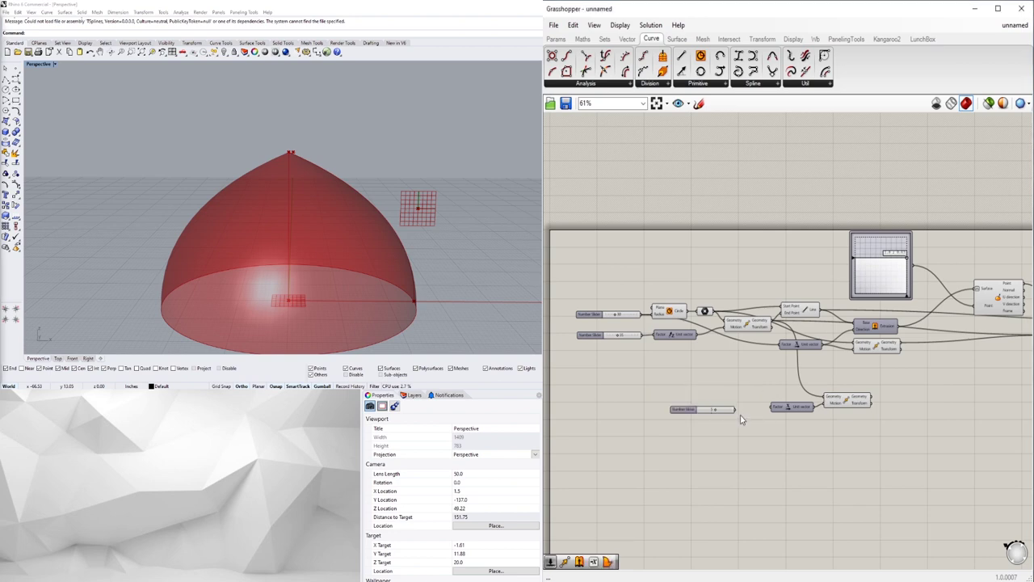
Connect the number slider of value 5 to the Factor input of the new Unit X component.
{"action": "left_click_drag", "start_coordinate": [735, 410], "coordinate": [773, 407]}
{"action": "left_click_drag", "start_coordinate": [706, 408], "coordinate": [729, 407]}
{"action": "right_click_drag", "start_coordinate": [873, 377], "coordinate": [734, 363]}
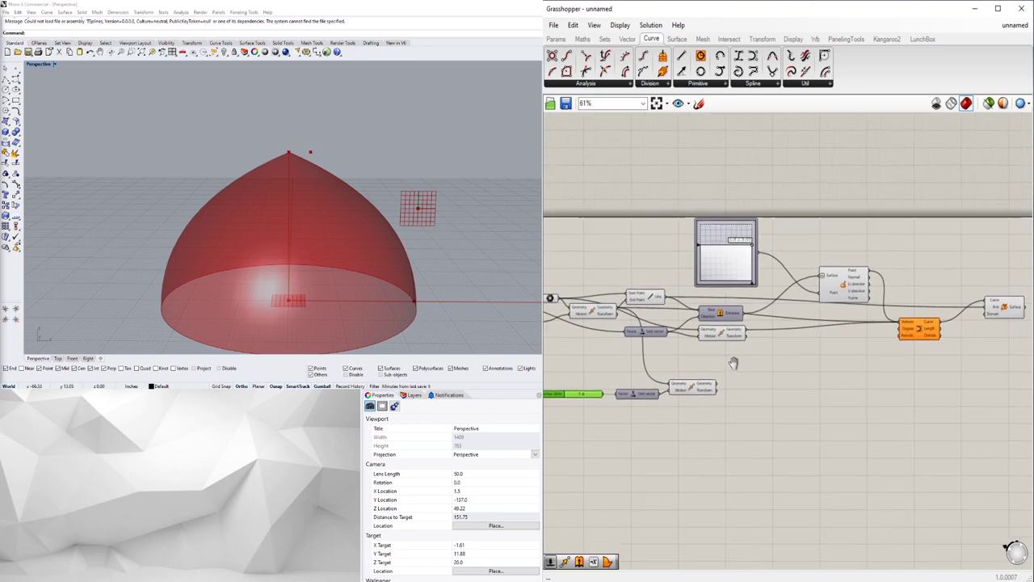
Trace which Move and Evaluate Surface points feed the Nurbs curve's Vertices input.
{"action": "right_click_drag", "start_coordinate": [815, 307], "coordinate": [812, 343]}
{"action": "left_click", "coordinate": [905, 368]}
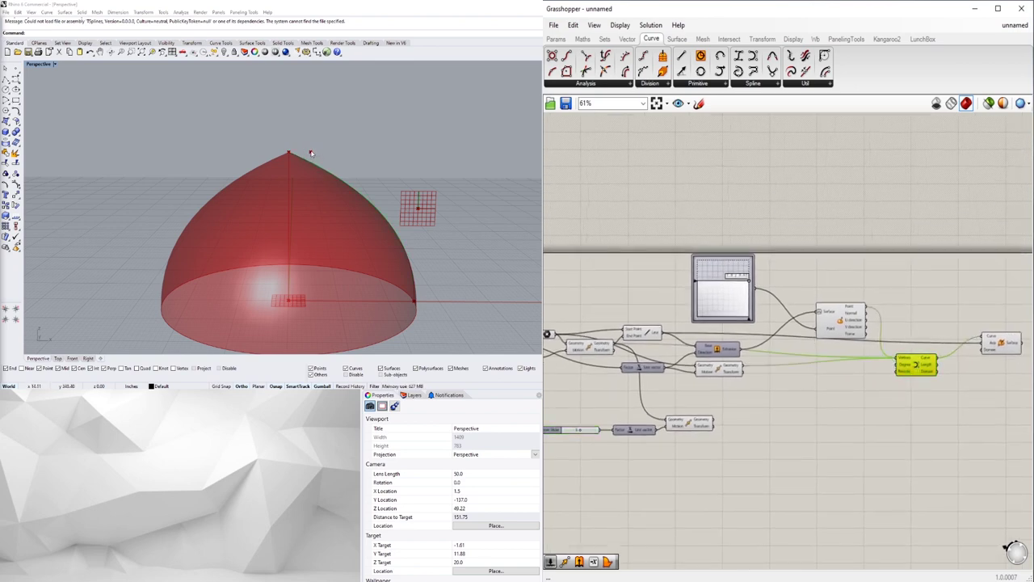
{"action": "left_click", "coordinate": [728, 373]}
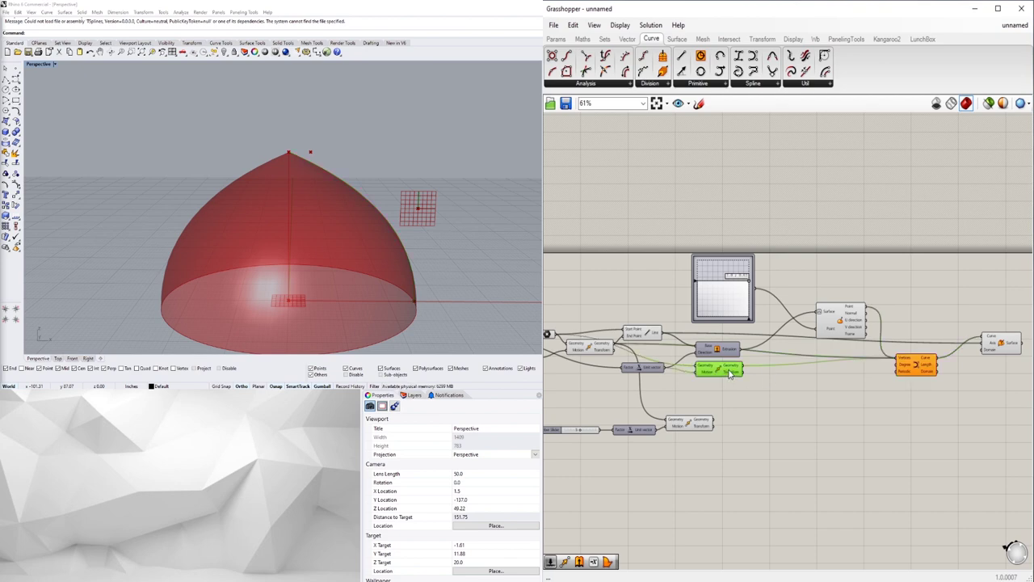
{"action": "left_click", "coordinate": [905, 370]}
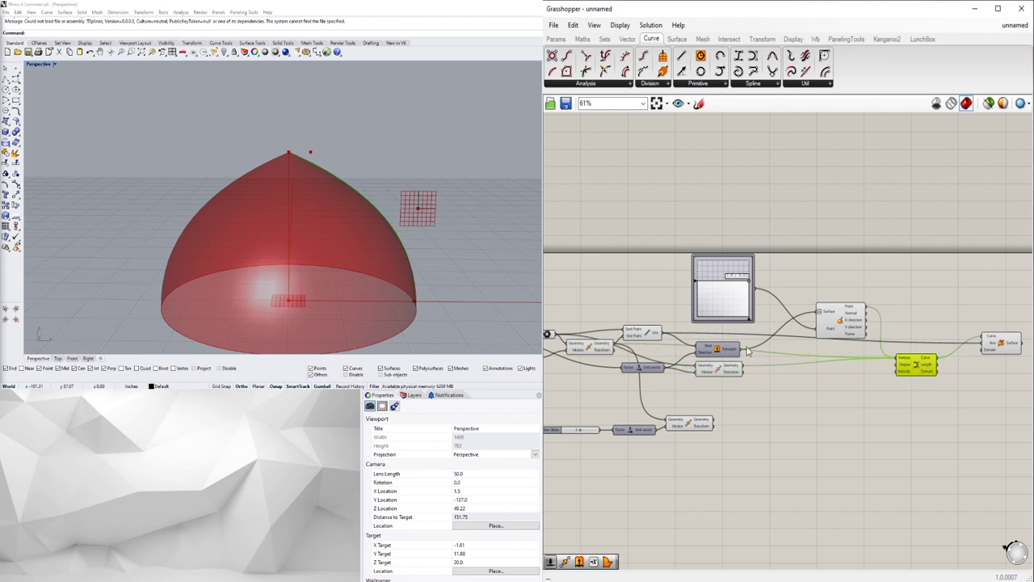
{"action": "right_click_drag", "start_coordinate": [548, 336], "coordinate": [582, 339]}
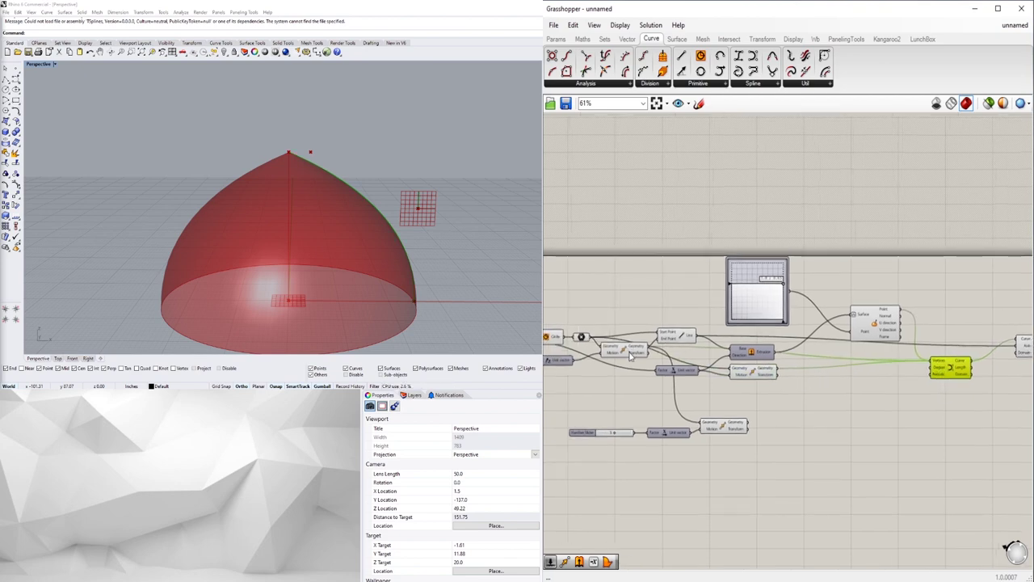
{"action": "left_click", "coordinate": [622, 358]}
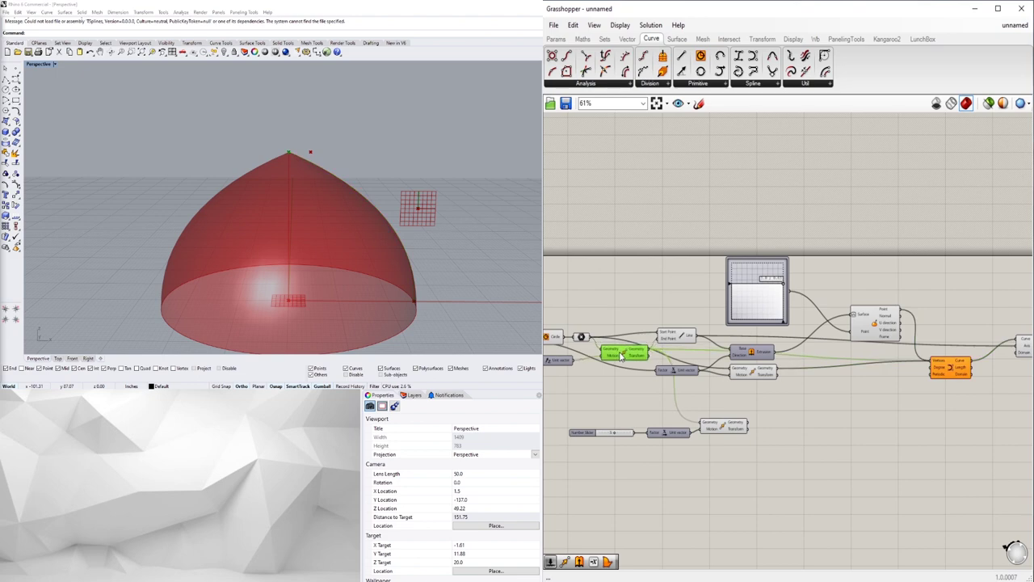
{"action": "left_click", "coordinate": [939, 371]}
Disconnect all source wires from the Nurbs curve's Vertices input.
{"action": "scroll", "coordinate": [940, 371], "scroll_direction": "up", "scroll_amount": 3}
{"action": "right_click", "coordinate": [939, 370]}
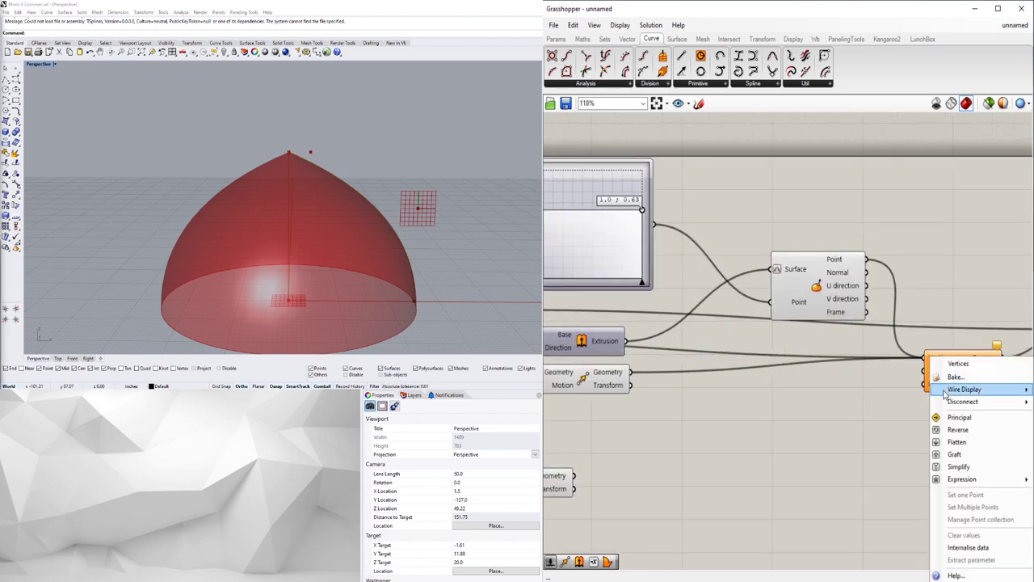
{"action": "mouse_move", "coordinate": [954, 404]}
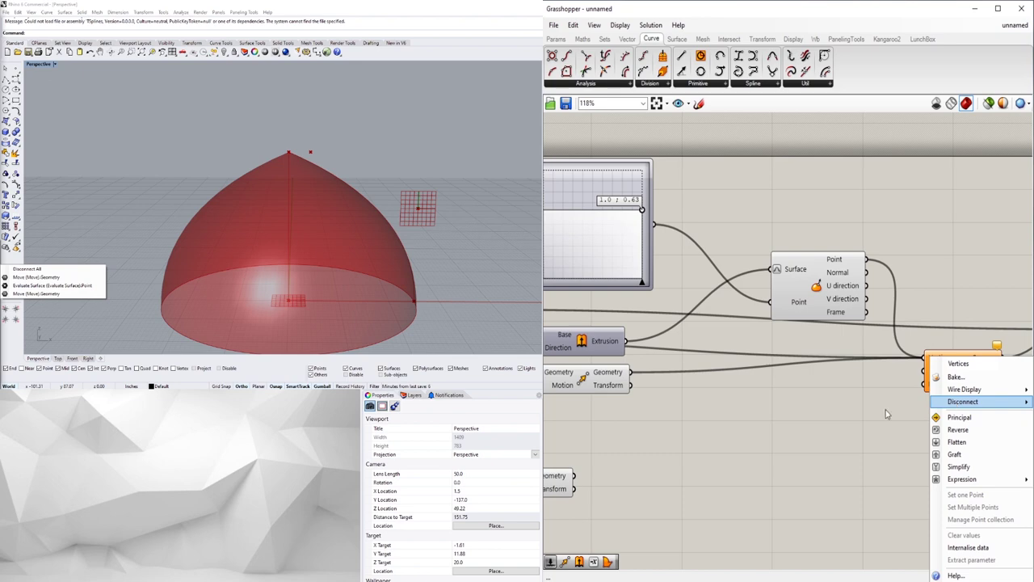
{"action": "right_click_drag", "start_coordinate": [885, 410], "coordinate": [635, 410]}
{"action": "right_click", "coordinate": [689, 359]}
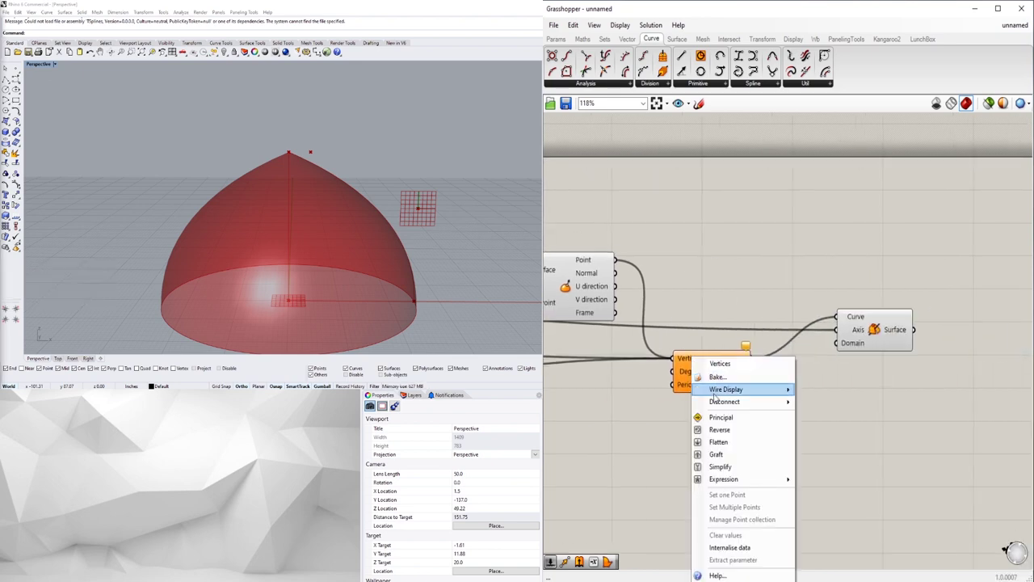
{"action": "mouse_move", "coordinate": [735, 401]}
{"action": "left_click", "coordinate": [808, 407]}
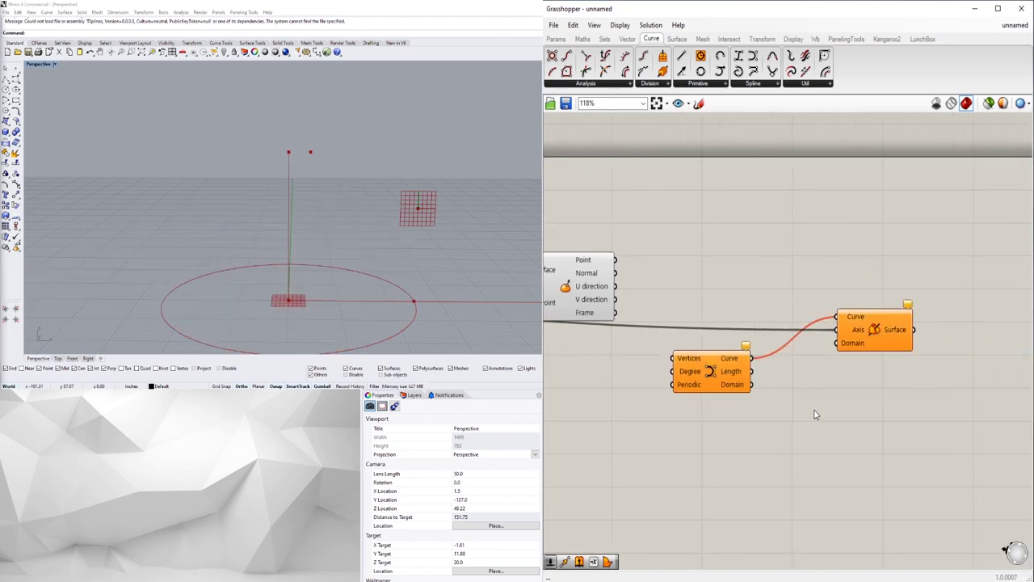
Connect the Geometry output of the Move component at the base circle's edge to the Nurbs curve's Vertices input.
{"action": "scroll", "coordinate": [815, 431], "scroll_direction": "down", "scroll_amount": 3}
{"action": "scroll", "coordinate": [877, 388], "scroll_direction": "up", "scroll_amount": 2}
{"action": "left_click", "coordinate": [880, 391]}
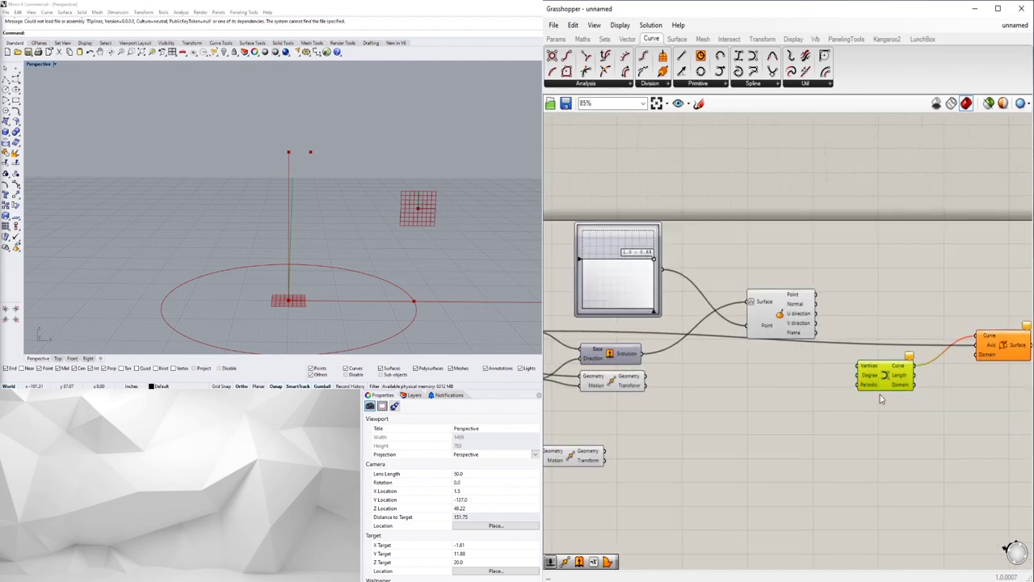
{"action": "scroll", "coordinate": [876, 401], "scroll_direction": "down", "scroll_amount": 1}
{"action": "scroll", "coordinate": [884, 383], "scroll_direction": "up", "scroll_amount": 1}
{"action": "right_click_drag", "start_coordinate": [843, 406], "coordinate": [880, 391]}
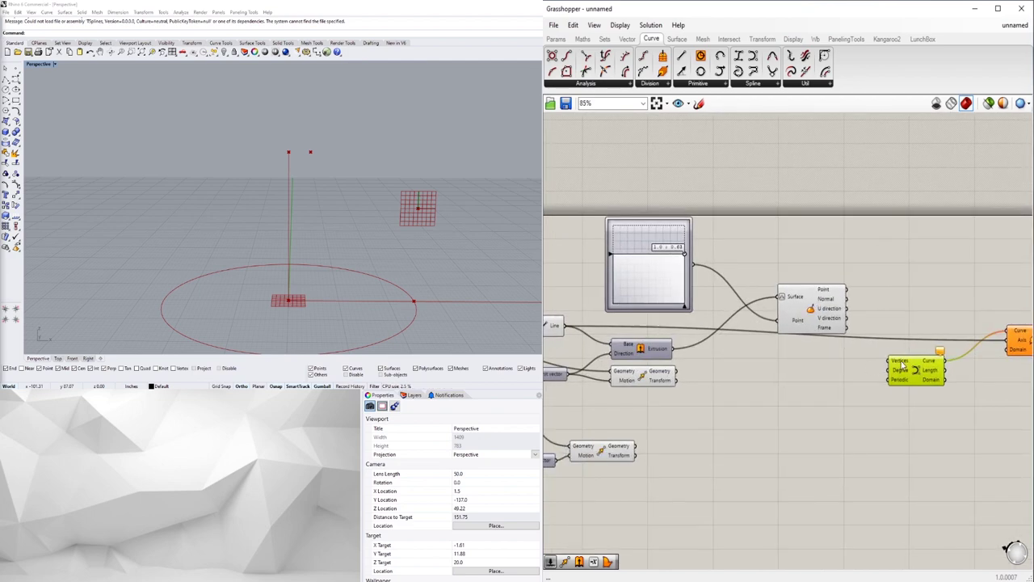
{"action": "scroll", "coordinate": [902, 367], "scroll_direction": "down", "scroll_amount": 1}
{"action": "scroll", "coordinate": [899, 367], "scroll_direction": "down", "scroll_amount": 2}
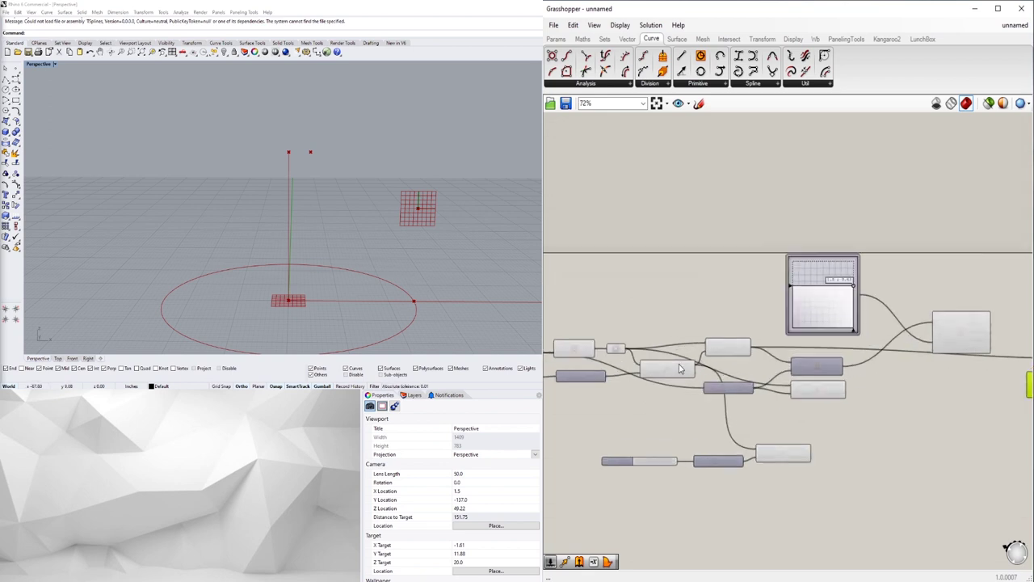
{"action": "scroll", "coordinate": [683, 364], "scroll_direction": "up", "scroll_amount": 4}
{"action": "left_click", "coordinate": [672, 373]}
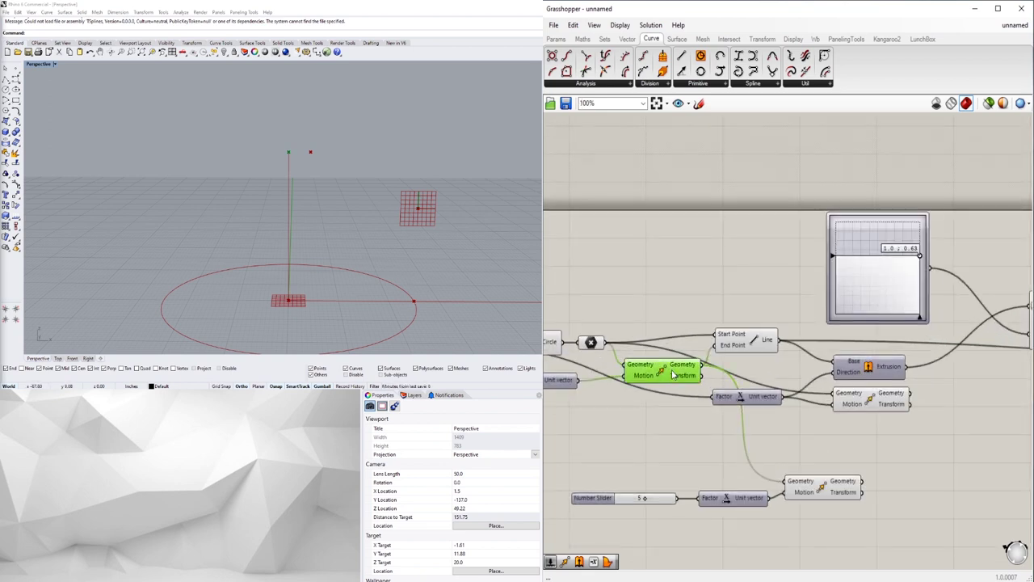
{"action": "left_click", "coordinate": [832, 391]}
{"action": "right_click_drag", "start_coordinate": [832, 390], "coordinate": [777, 385]}
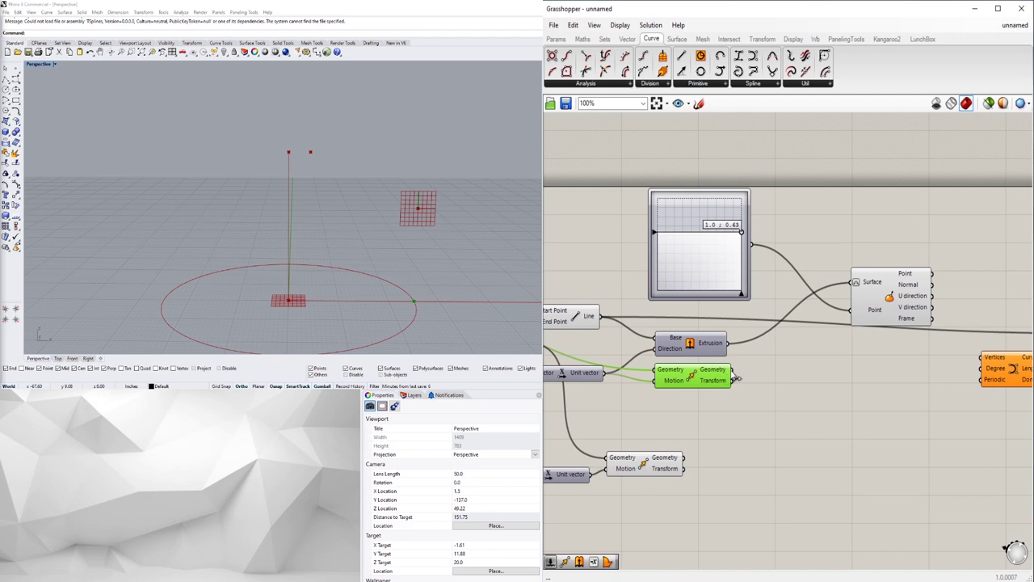
{"action": "scroll", "coordinate": [978, 365], "scroll_direction": "down", "scroll_amount": 2}
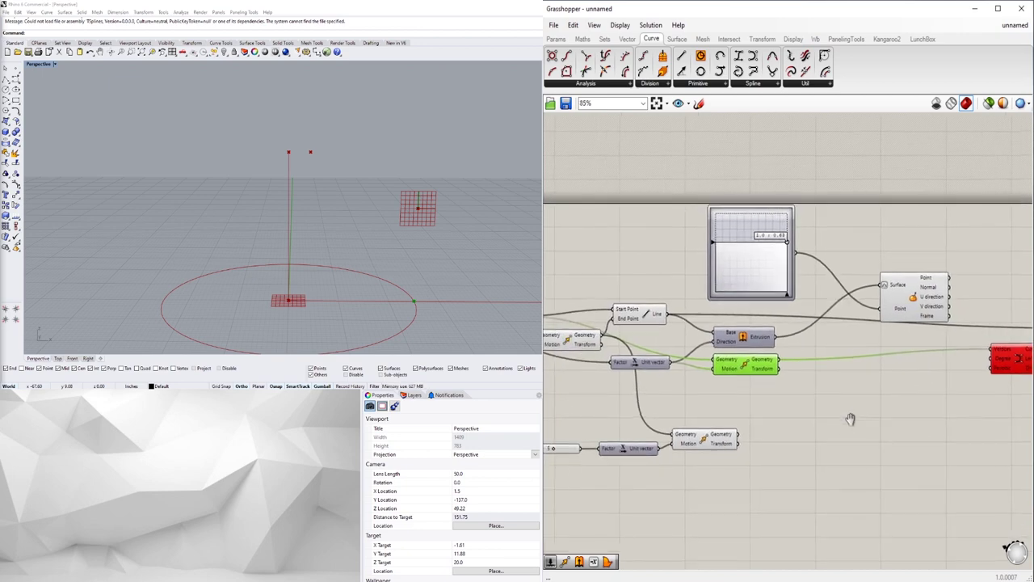
Try to add the new top Move component's Geometry as the second point in the Nurbs curve's Vertices input.
{"action": "left_click", "coordinate": [695, 441]}
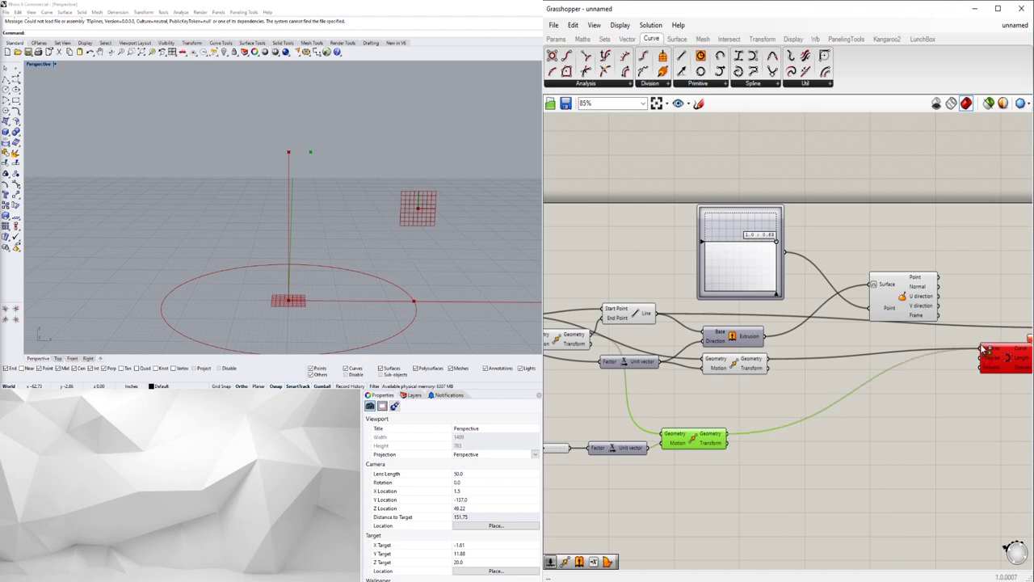
{"action": "left_click_drag", "start_coordinate": [984, 348], "coordinate": [986, 352]}
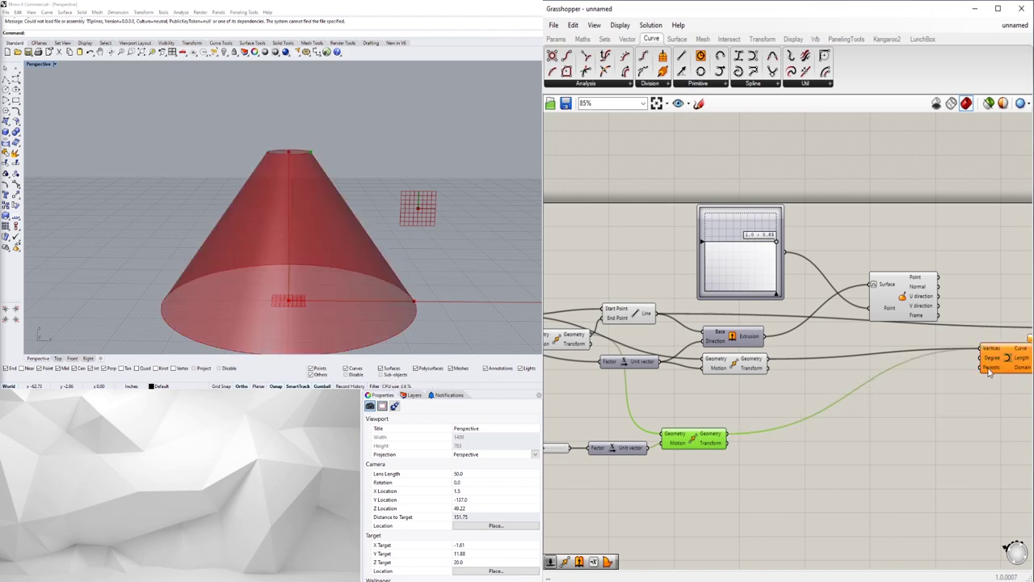
{"action": "key", "text": "ctrl+z"}
Add the Evaluate Surface point followed by the new top Move component's Geometry to the Nurbs curve's Vertices input.
{"action": "right_click_drag", "start_coordinate": [992, 370], "coordinate": [882, 380]}
{"action": "left_click", "coordinate": [810, 291]}
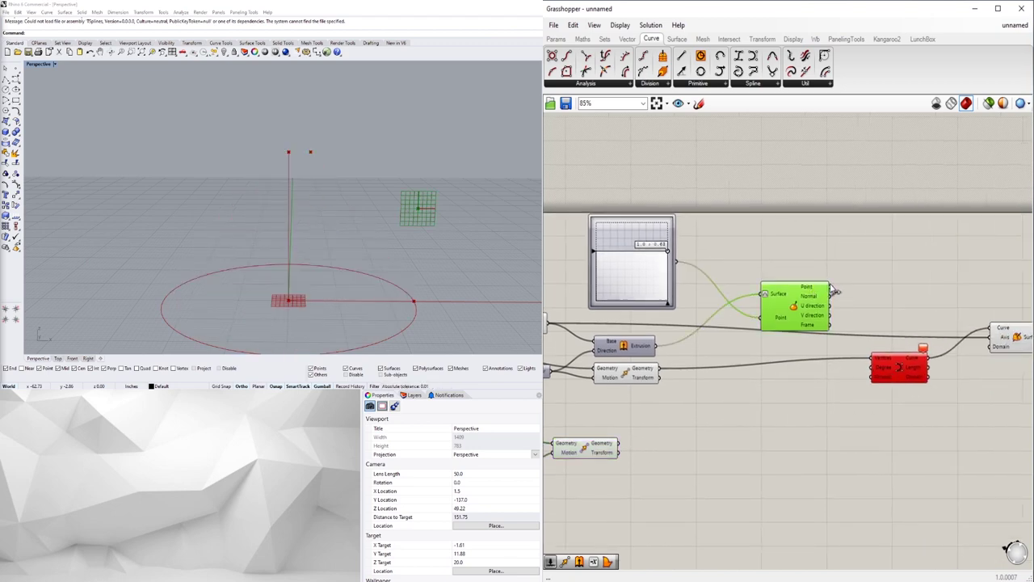
{"action": "left_click_drag", "start_coordinate": [872, 360], "coordinate": [878, 369]}
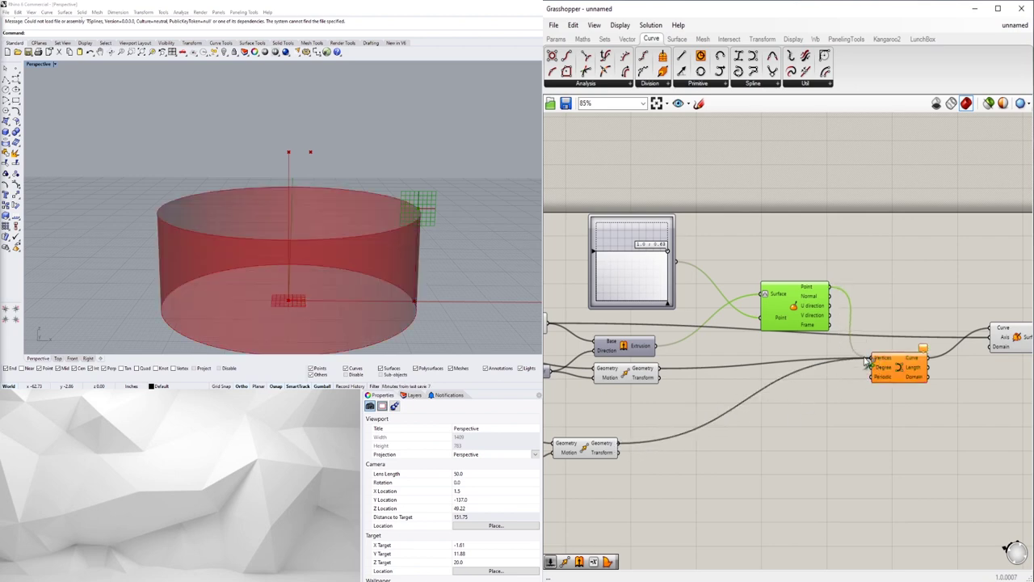
{"action": "left_click_drag", "start_coordinate": [871, 358], "coordinate": [869, 361], "text": "shift"}
{"action": "left_click", "coordinate": [861, 272]}
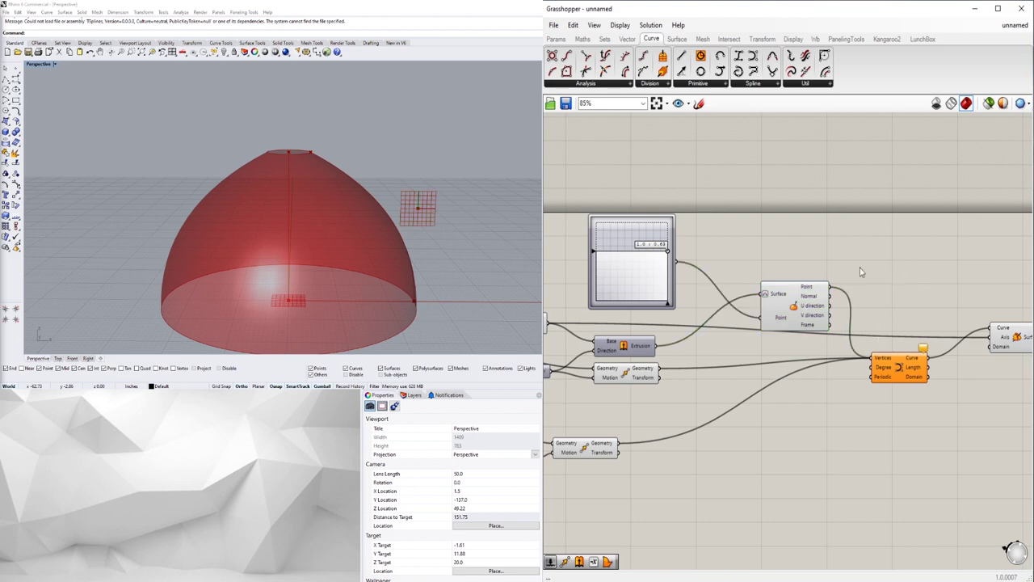
Test the profile with the MD slider at 0.63 ; 1.0 and the top-offset number slider at 0 and 10.
{"action": "scroll", "coordinate": [677, 331], "scroll_direction": "up", "scroll_amount": 3}
{"action": "left_click_drag", "start_coordinate": [732, 341], "coordinate": [687, 236]}
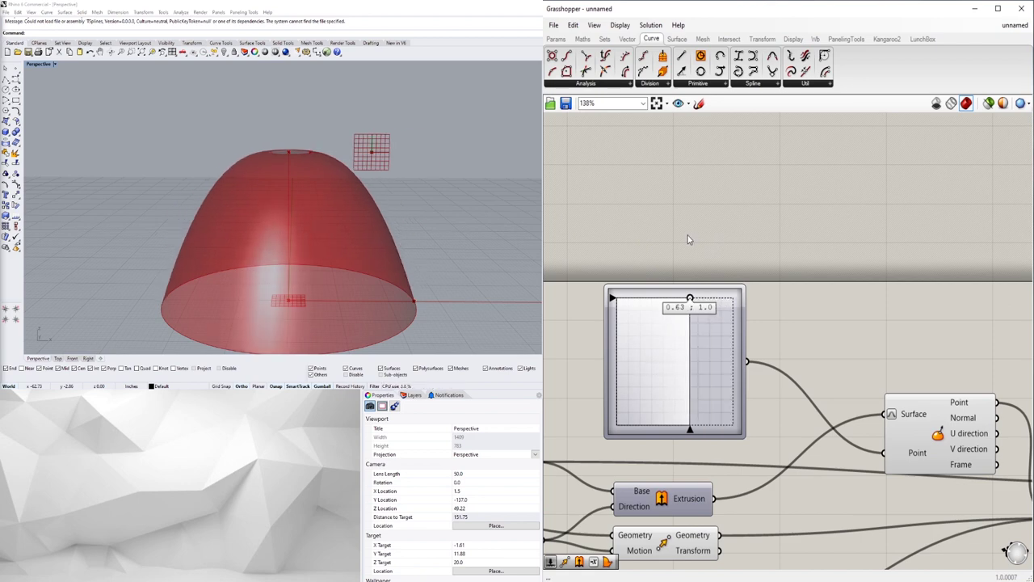
{"action": "scroll", "coordinate": [757, 345], "scroll_direction": "down", "scroll_amount": 3}
{"action": "right_click_drag", "start_coordinate": [707, 446], "coordinate": [822, 372]}
{"action": "right_click_drag", "start_coordinate": [671, 438], "coordinate": [782, 418]}
{"action": "scroll", "coordinate": [783, 418], "scroll_direction": "up", "scroll_amount": 3}
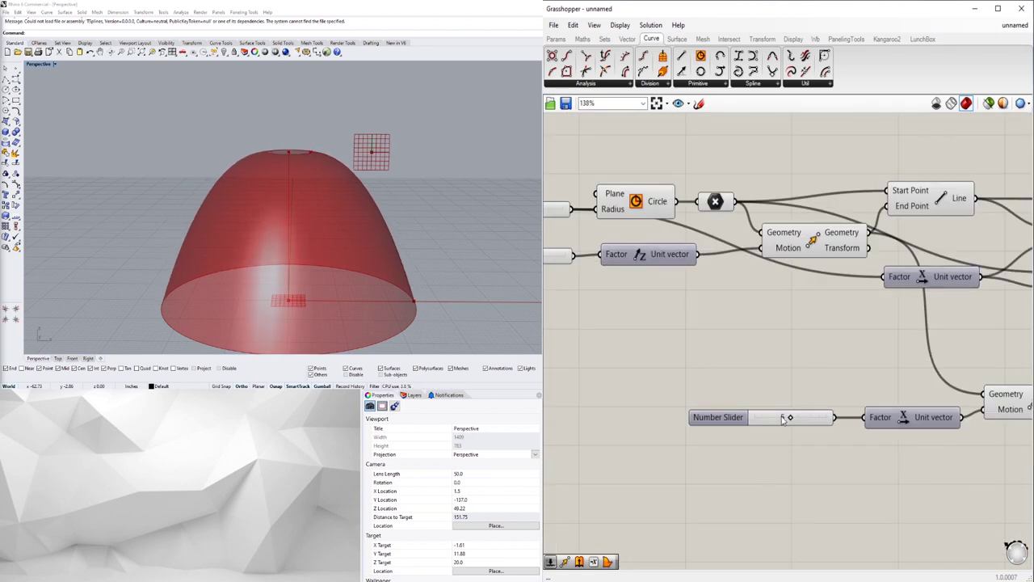
{"action": "left_click_drag", "start_coordinate": [792, 420], "coordinate": [729, 431]}
{"action": "scroll", "coordinate": [754, 414], "scroll_direction": "up", "scroll_amount": 3}
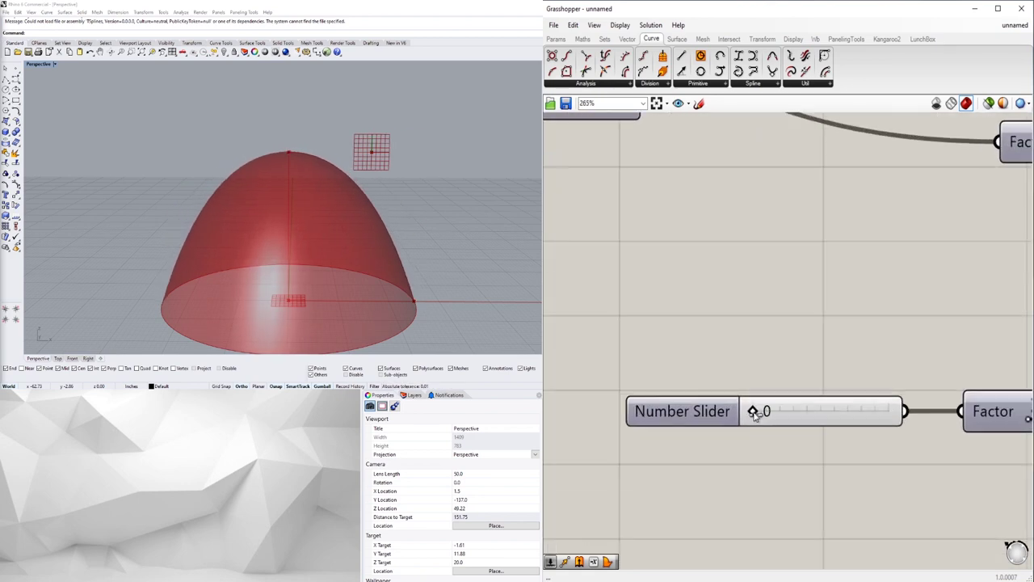
{"action": "left_click_drag", "start_coordinate": [794, 411], "coordinate": [891, 411]}
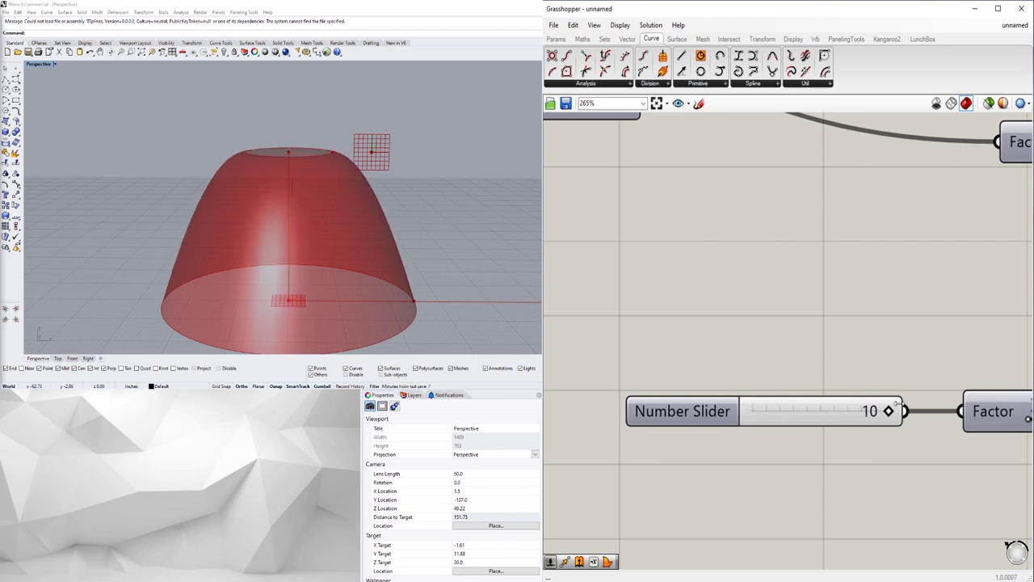
Set the MD slider to about 1.0 ; 0.68 to reshape the dome's profile.
{"action": "scroll", "coordinate": [897, 405], "scroll_direction": "down", "scroll_amount": 5}
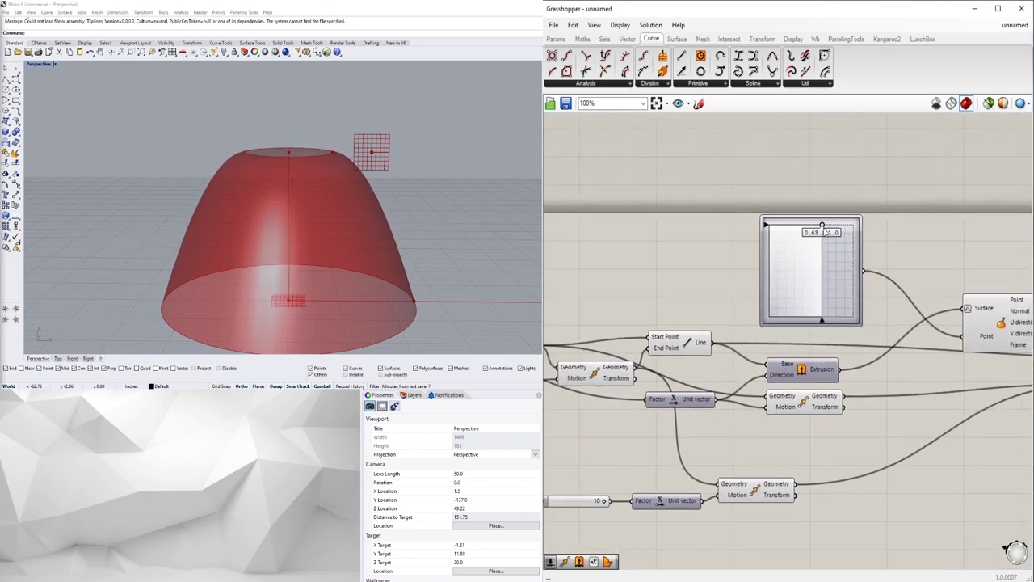
{"action": "left_click_drag", "start_coordinate": [824, 232], "coordinate": [872, 245]}
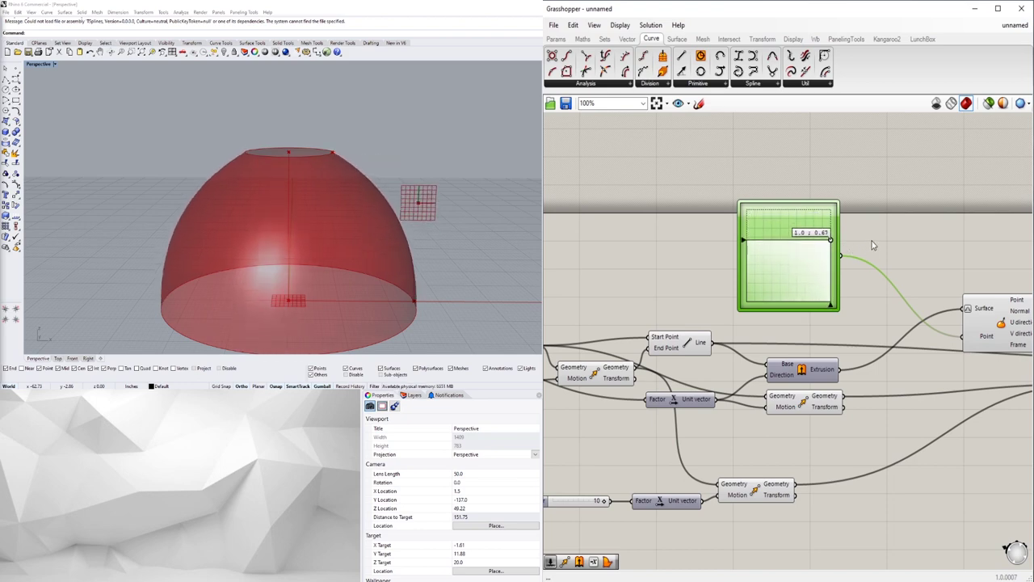
{"action": "right_click_drag", "start_coordinate": [365, 233], "coordinate": [164, 208]}
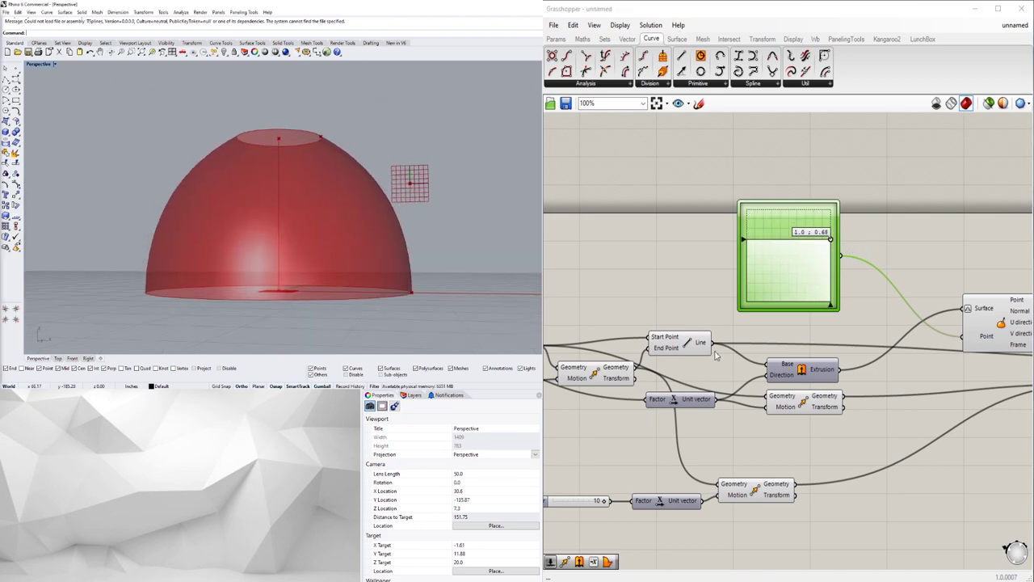
Set the number slider driving the top point's Unit X offset to 0.
{"action": "scroll", "coordinate": [715, 354], "scroll_direction": "down", "scroll_amount": 2}
{"action": "right_click_drag", "start_coordinate": [715, 354], "coordinate": [908, 311]}
{"action": "scroll", "coordinate": [817, 419], "scroll_direction": "up", "scroll_amount": 4}
{"action": "left_click_drag", "start_coordinate": [845, 413], "coordinate": [755, 414]}
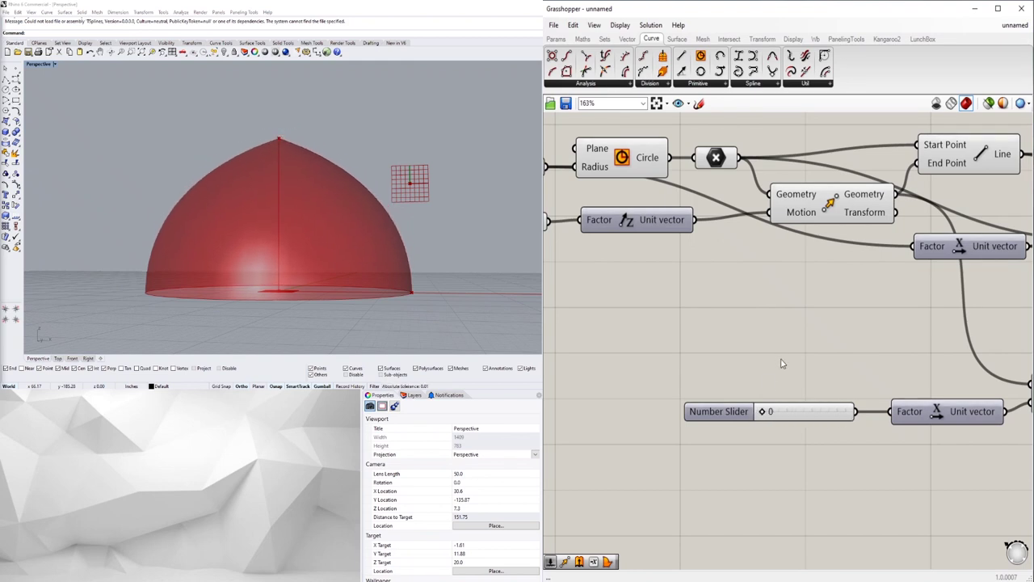
Move the top-offset slider, Unit X and Move components up closer to the rest of the graph.
{"action": "scroll", "coordinate": [782, 363], "scroll_direction": "down", "scroll_amount": 2}
{"action": "left_click_drag", "start_coordinate": [951, 480], "coordinate": [650, 388]}
{"action": "left_click_drag", "start_coordinate": [877, 416], "coordinate": [925, 359]}
{"action": "left_click", "coordinate": [916, 420]}
Shift the Revolution component slightly down beside the Nurbs curve component.
{"action": "right_click_drag", "start_coordinate": [916, 420], "coordinate": [646, 437]}
{"action": "scroll", "coordinate": [686, 439], "scroll_direction": "down", "scroll_amount": 3}
{"action": "scroll", "coordinate": [840, 370], "scroll_direction": "down", "scroll_amount": 2}
{"action": "scroll", "coordinate": [878, 361], "scroll_direction": "up", "scroll_amount": 1}
{"action": "left_click", "coordinate": [878, 359]}
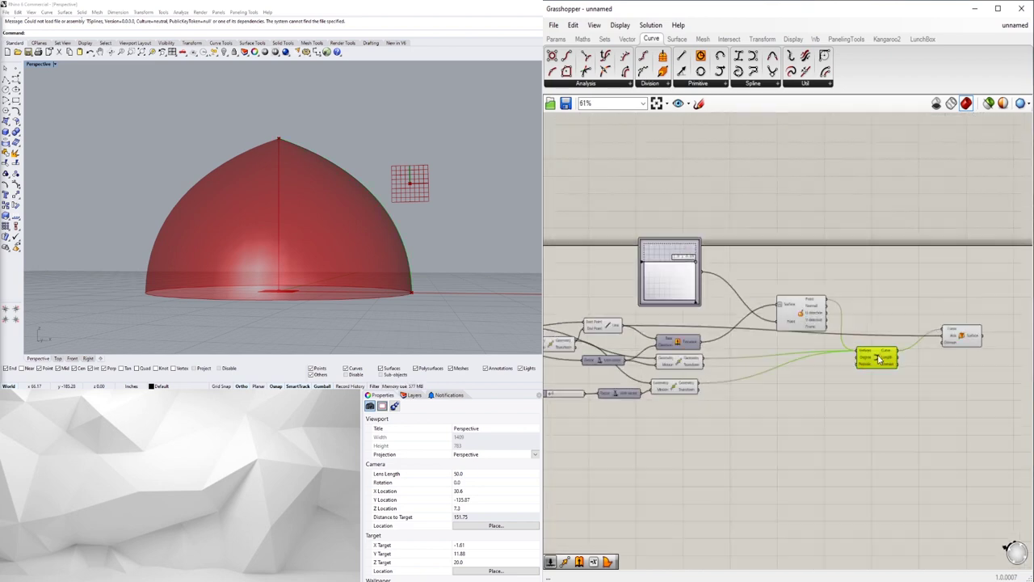
{"action": "left_click_drag", "start_coordinate": [962, 336], "coordinate": [956, 342]}
{"action": "left_click", "coordinate": [970, 393]}
Add a LunchBox Diamond Panels component and connect the revolved surface to its Surface input.
{"action": "right_click_drag", "start_coordinate": [969, 393], "coordinate": [855, 411]}
{"action": "left_click", "coordinate": [923, 39]}
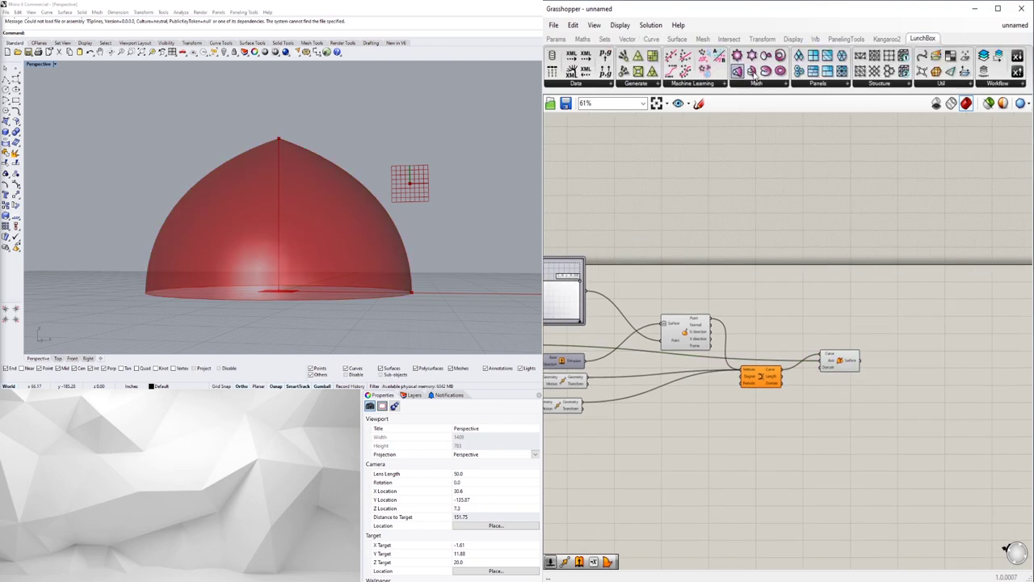
{"action": "left_click_drag", "start_coordinate": [886, 412], "coordinate": [880, 377]}
{"action": "scroll", "coordinate": [900, 408], "scroll_direction": "up", "scroll_amount": 3}
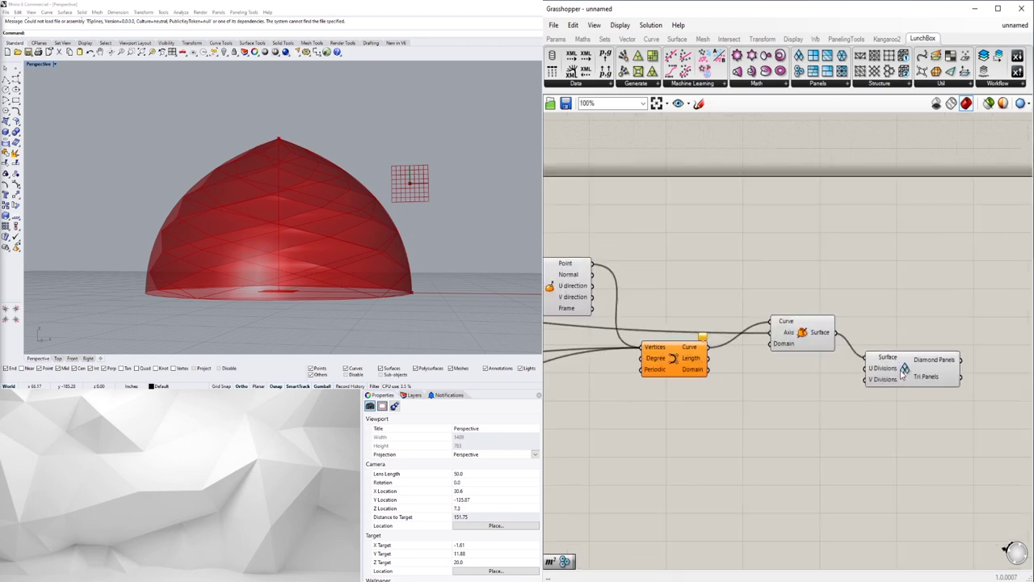
{"action": "left_click", "coordinate": [902, 370]}
Hide the revolved surface's preview to inspect the diamond panels from different angles, and turn the preview back on.
{"action": "right_click_drag", "start_coordinate": [250, 159], "coordinate": [267, 208]}
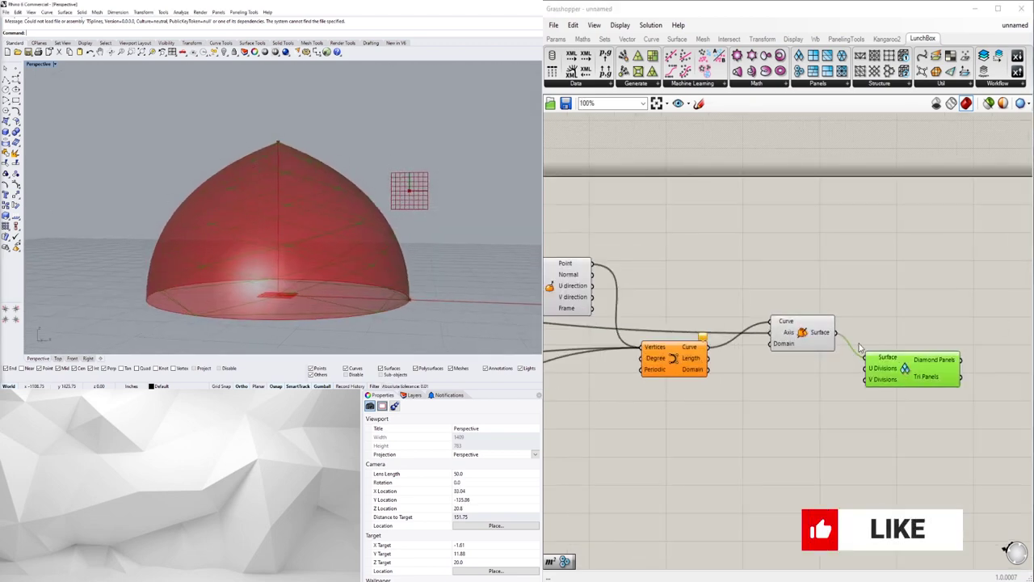
{"action": "right_click", "coordinate": [802, 342]}
{"action": "left_click", "coordinate": [826, 360]}
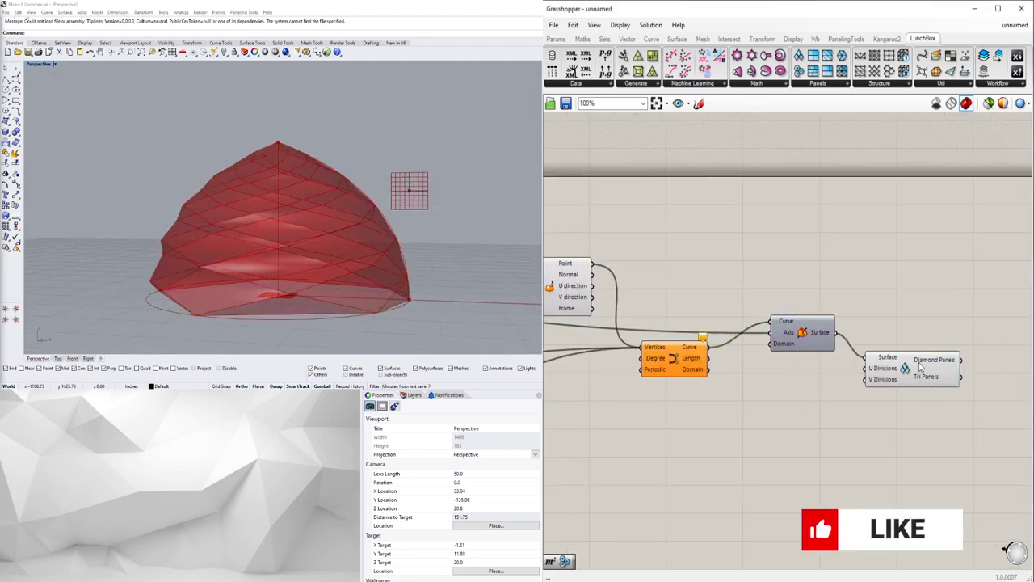
{"action": "right_click_drag", "start_coordinate": [310, 151], "coordinate": [271, 208]}
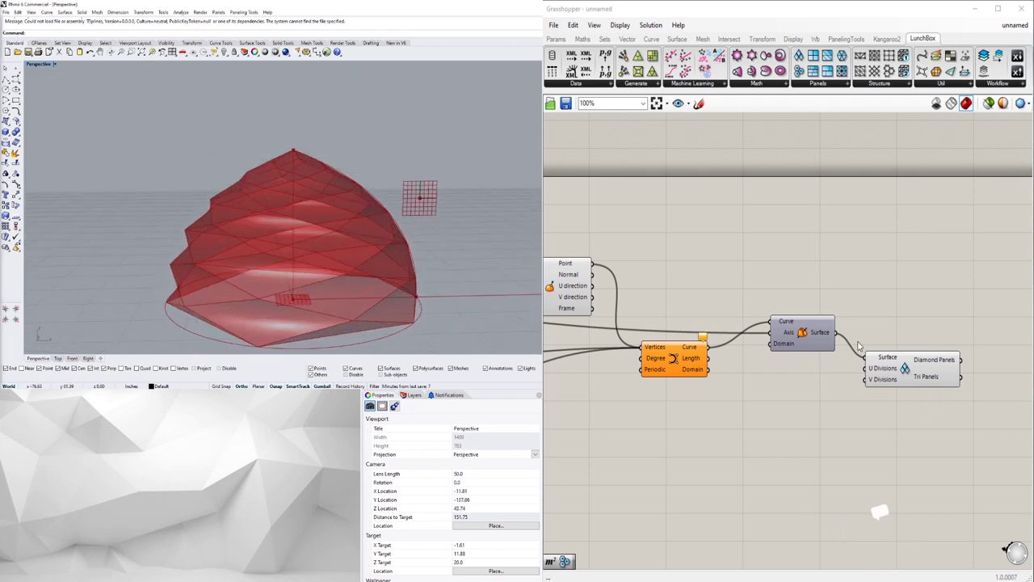
{"action": "right_click", "coordinate": [804, 341]}
{"action": "left_click", "coordinate": [825, 359]}
Turn off the preview of the Diamond Panels component.
{"action": "left_click", "coordinate": [909, 370]}
{"action": "right_click", "coordinate": [901, 370]}
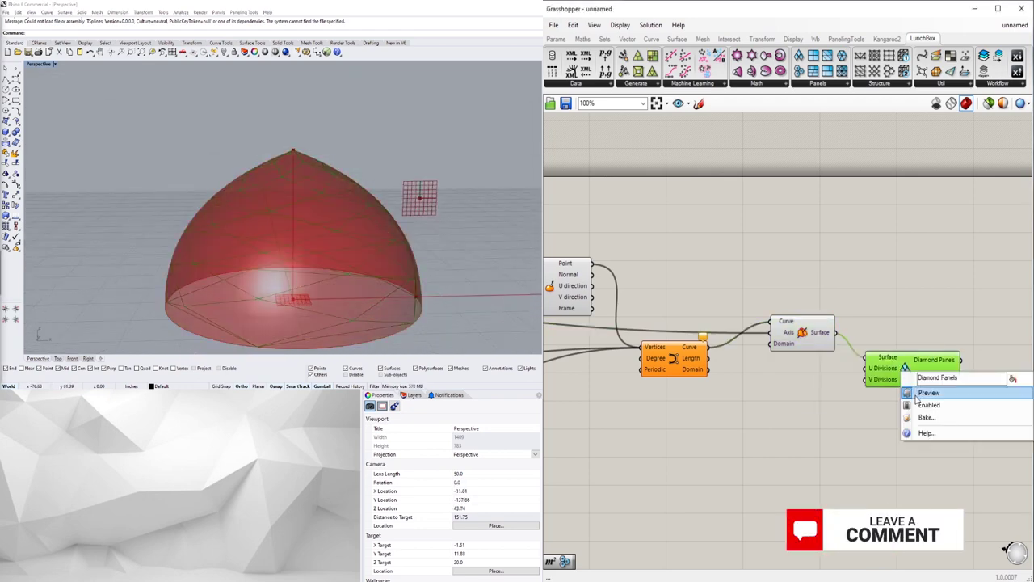
{"action": "left_click", "coordinate": [917, 389]}
{"action": "right_click_drag", "start_coordinate": [116, 196], "coordinate": [234, 194]}
Select the entire component graph and shift it slightly down on the canvas.
{"action": "scroll", "coordinate": [743, 388], "scroll_direction": "down", "scroll_amount": 5}
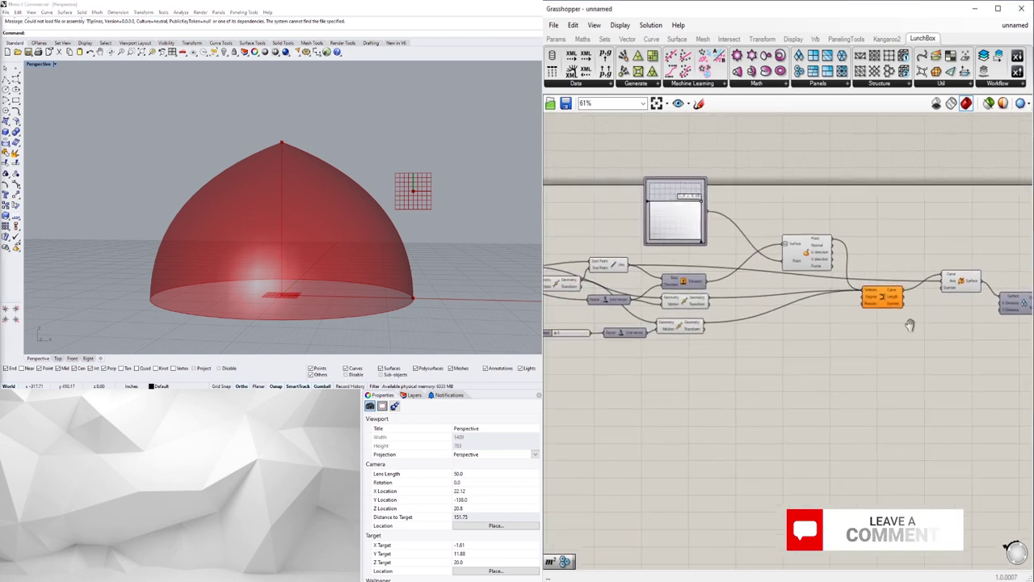
{"action": "scroll", "coordinate": [810, 277], "scroll_direction": "up", "scroll_amount": 4}
{"action": "mouse_move", "coordinate": [748, 223]}
{"action": "left_mouse_down"}
{"action": "mouse_move", "coordinate": [735, 229]}
{"action": "mouse_move", "coordinate": [767, 229]}
{"action": "left_mouse_up"}
{"action": "scroll", "coordinate": [799, 226], "scroll_direction": "down", "scroll_amount": 4}
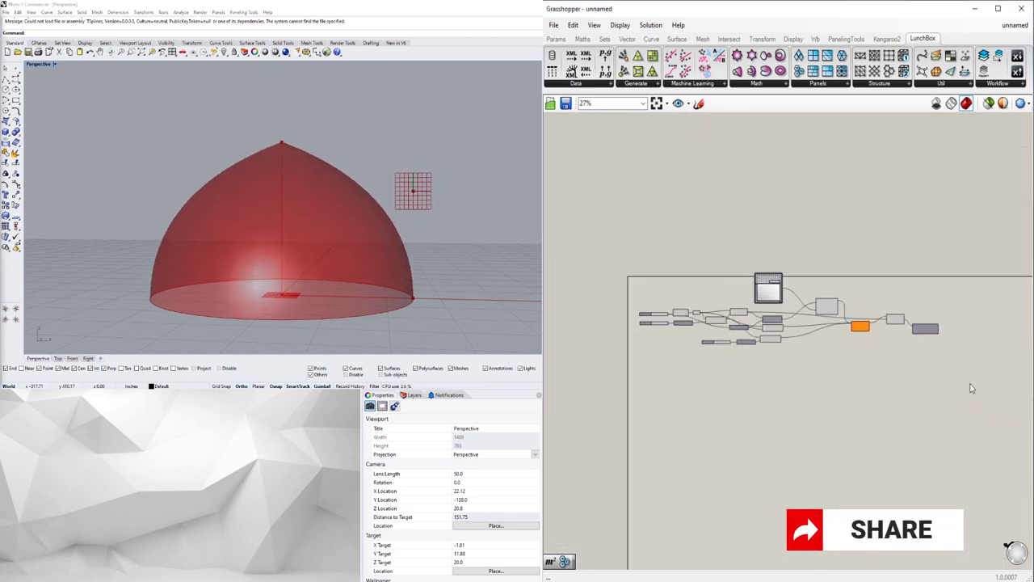
{"action": "left_click_drag", "start_coordinate": [972, 384], "coordinate": [635, 270]}
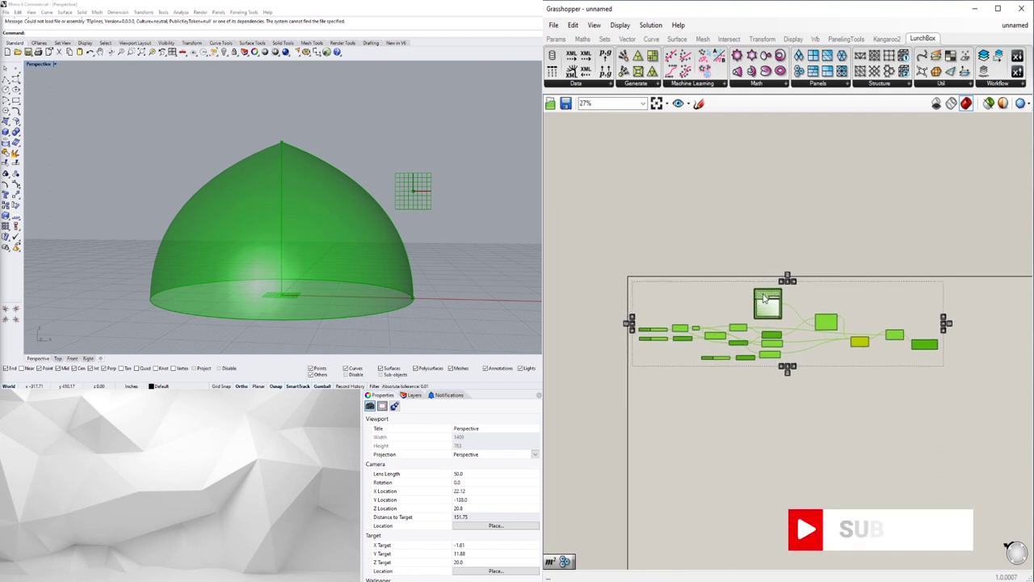
{"action": "left_click", "coordinate": [858, 430]}
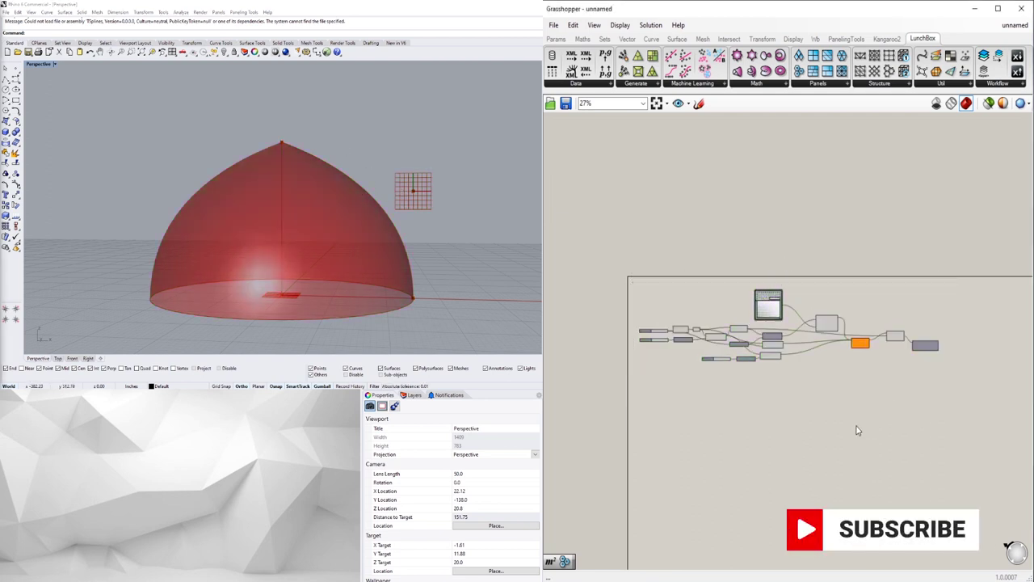